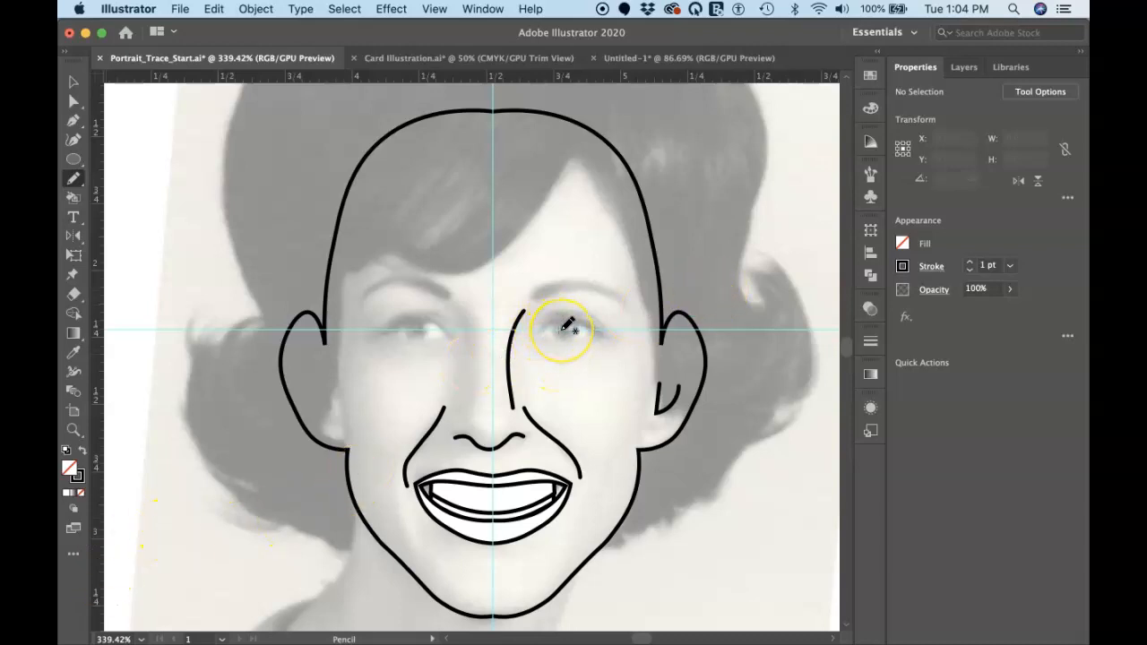
Trace the eyebrow on the right side of the portrait with the Pencil tool, about 0.33 in wide
{"action": "key", "text": "z"}
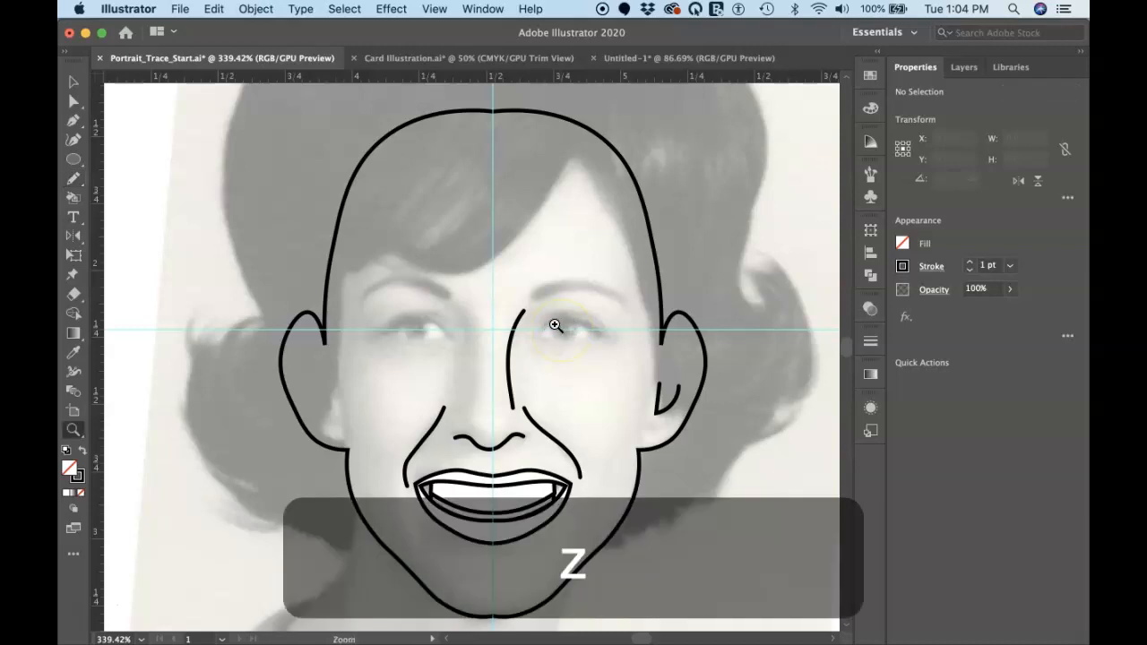
{"action": "left_click_drag", "start_coordinate": [556, 325], "coordinate": [673, 525]}
{"action": "left_click_drag", "start_coordinate": [559, 338], "coordinate": [740, 606]}
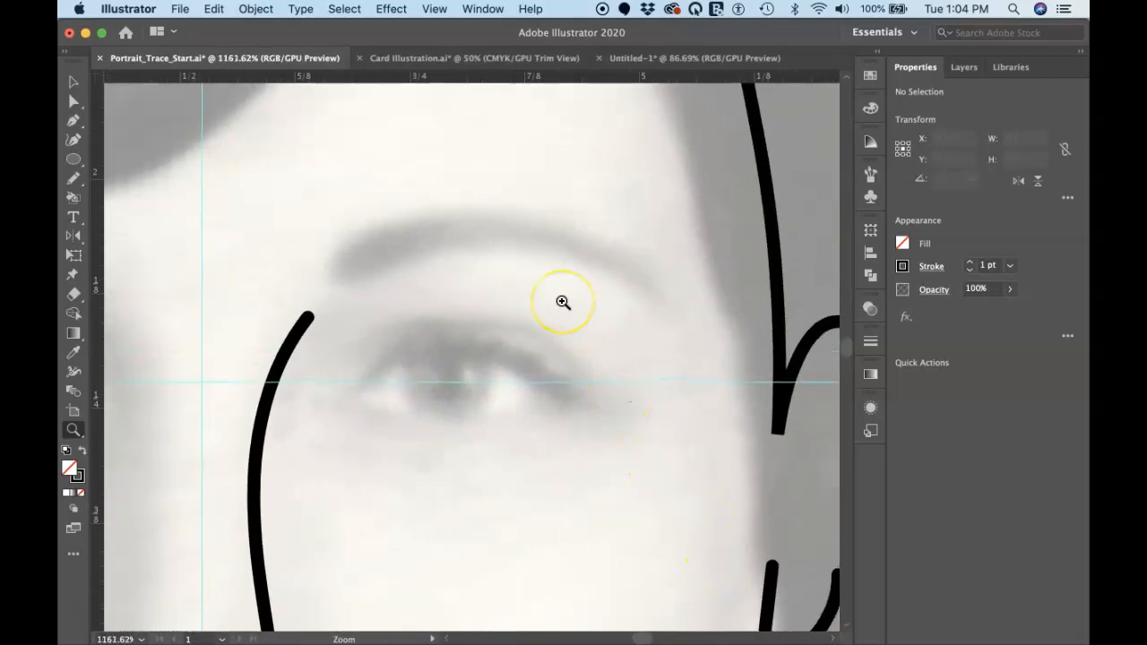
{"action": "key", "text": "n"}
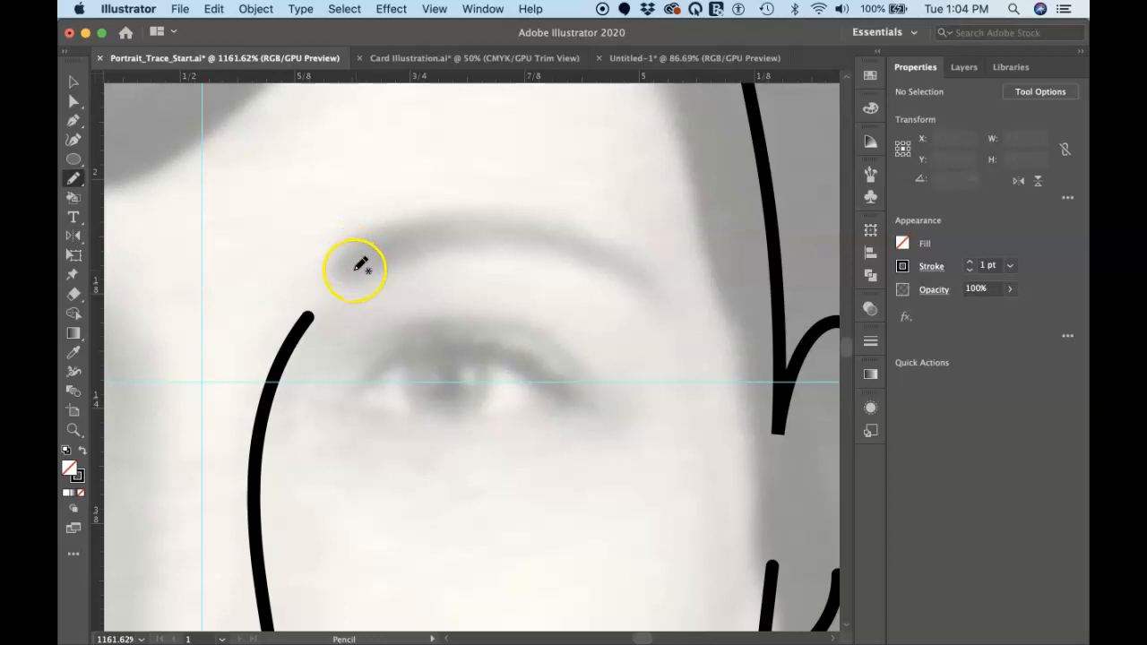
{"action": "mouse_move", "coordinate": [348, 266]}
{"action": "left_mouse_down"}
{"action": "mouse_move", "coordinate": [477, 231]}
{"action": "mouse_move", "coordinate": [573, 244]}
{"action": "mouse_move", "coordinate": [653, 290]}
{"action": "left_mouse_up"}
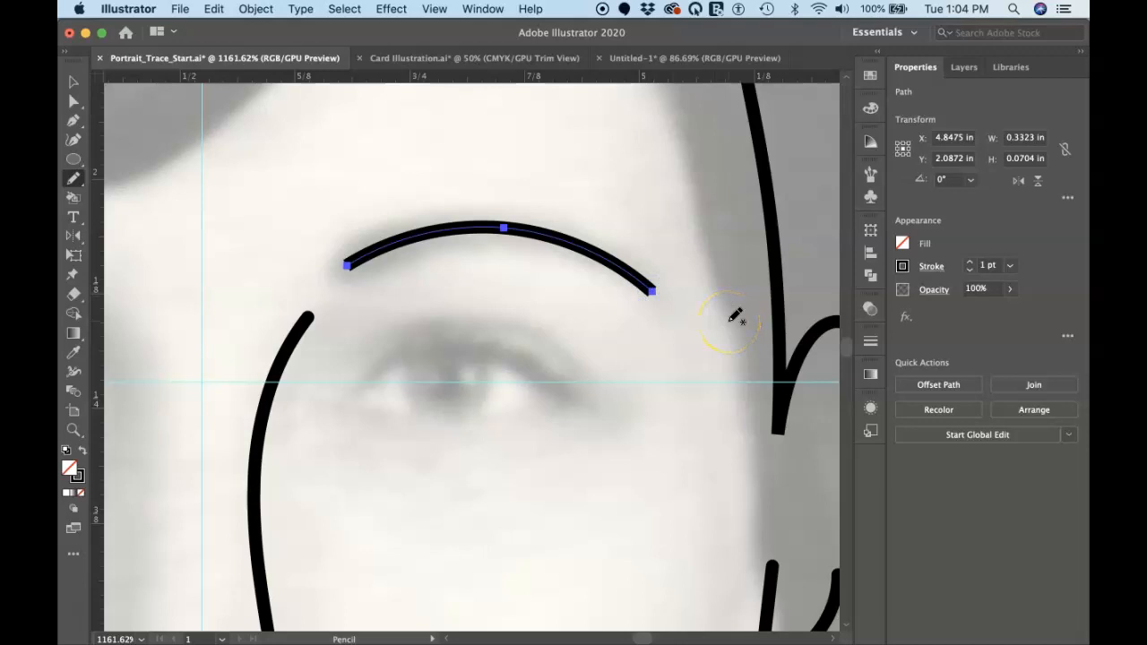
{"action": "left_click_drag", "start_coordinate": [655, 292], "coordinate": [656, 294]}
Review the Pencil tool options, keeping fidelity at Smooth, and even out the eyebrow path with the Smooth tool
{"action": "double_click", "coordinate": [74, 180]}
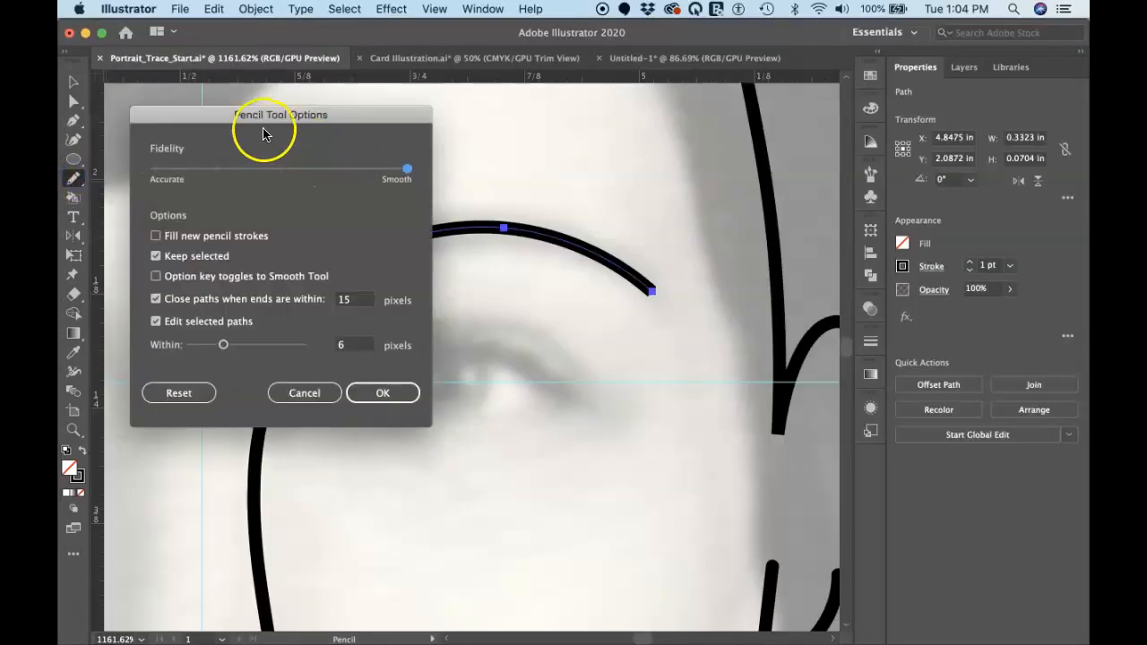
{"action": "left_click", "coordinate": [378, 393]}
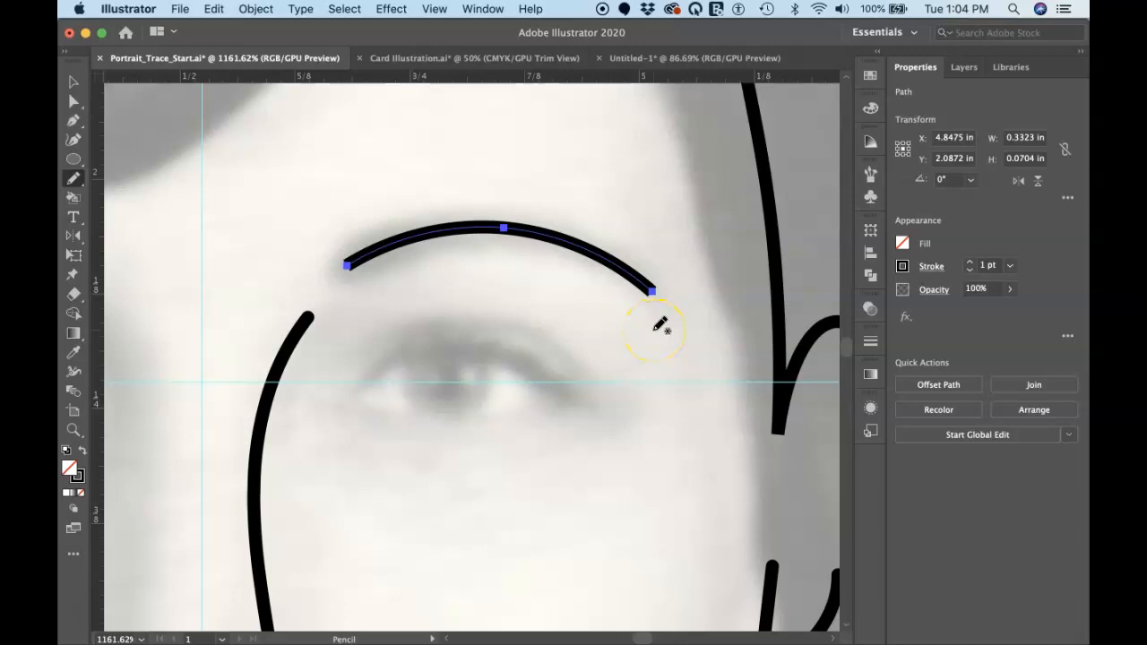
{"action": "left_click", "coordinate": [77, 182]}
{"action": "mouse_move", "coordinate": [77, 184]}
{"action": "left_mouse_down"}
{"action": "mouse_move", "coordinate": [112, 195]}
{"action": "mouse_move", "coordinate": [146, 275]}
{"action": "mouse_move", "coordinate": [189, 282]}
{"action": "left_mouse_up"}
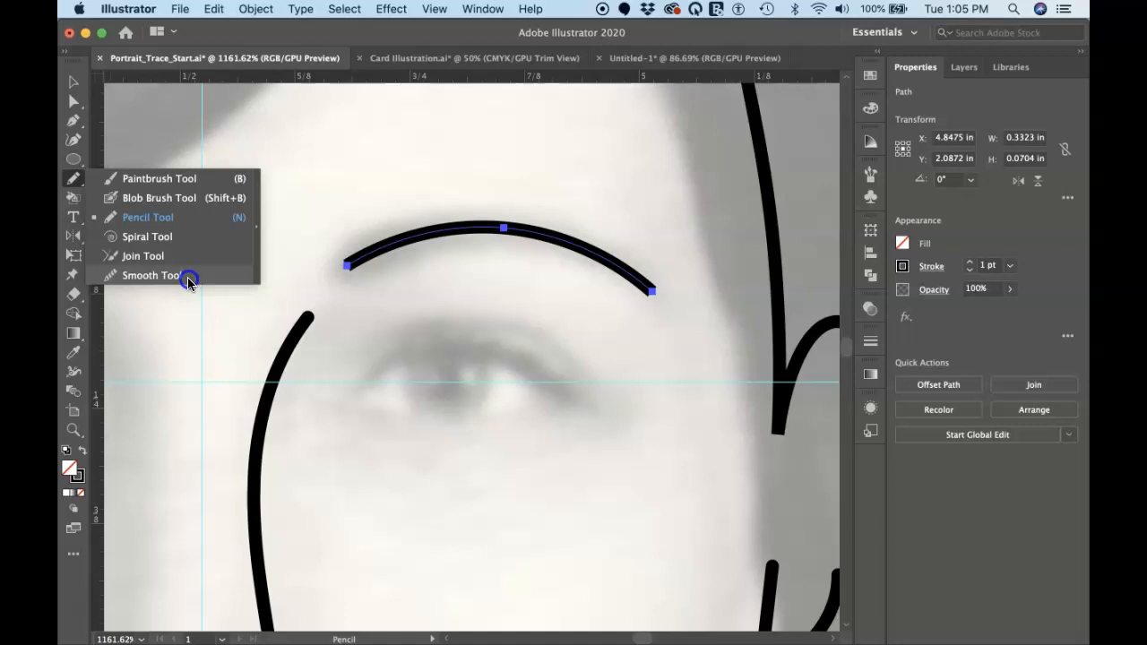
{"action": "left_click_drag", "start_coordinate": [187, 277], "coordinate": [188, 277]}
{"action": "mouse_move", "coordinate": [439, 235]}
{"action": "left_mouse_down"}
{"action": "mouse_move", "coordinate": [350, 259]}
{"action": "mouse_move", "coordinate": [431, 230]}
{"action": "mouse_move", "coordinate": [505, 223]}
{"action": "mouse_move", "coordinate": [497, 233]}
{"action": "mouse_move", "coordinate": [648, 281]}
{"action": "mouse_move", "coordinate": [598, 258]}
{"action": "mouse_move", "coordinate": [692, 322]}
{"action": "left_mouse_up"}
{"action": "mouse_move", "coordinate": [627, 271]}
{"action": "left_mouse_down"}
{"action": "mouse_move", "coordinate": [760, 388]}
{"action": "mouse_move", "coordinate": [637, 287]}
{"action": "mouse_move", "coordinate": [689, 346]}
{"action": "left_mouse_up"}
{"action": "left_click_drag", "start_coordinate": [608, 256], "coordinate": [741, 351]}
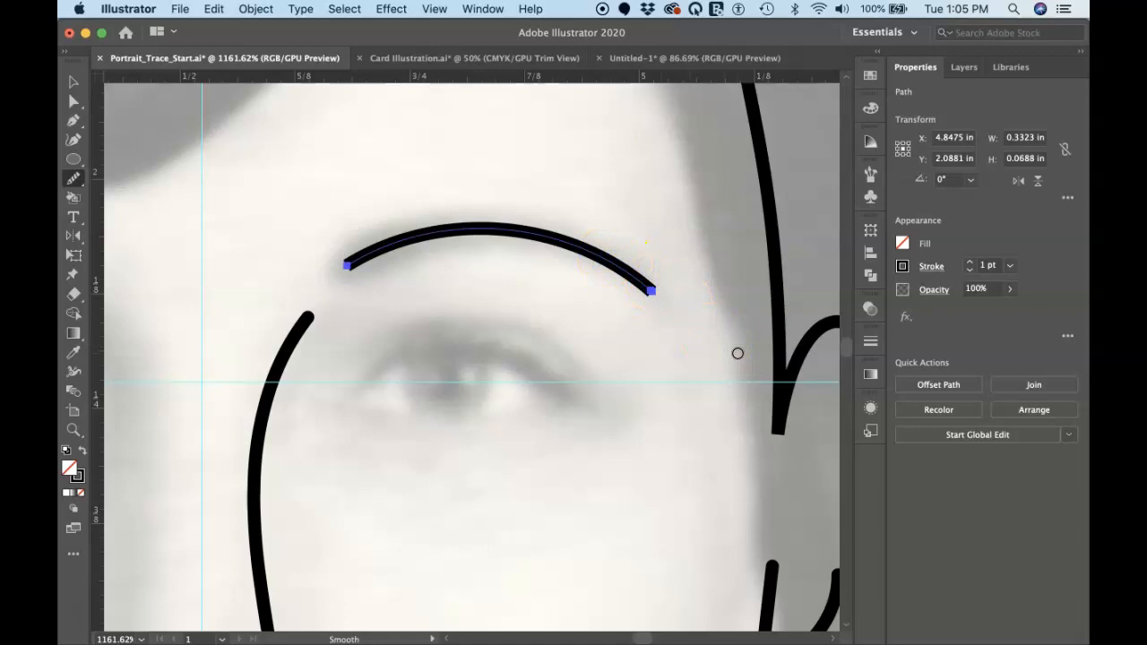
{"action": "left_click", "coordinate": [476, 284]}
{"action": "left_click", "coordinate": [73, 181]}
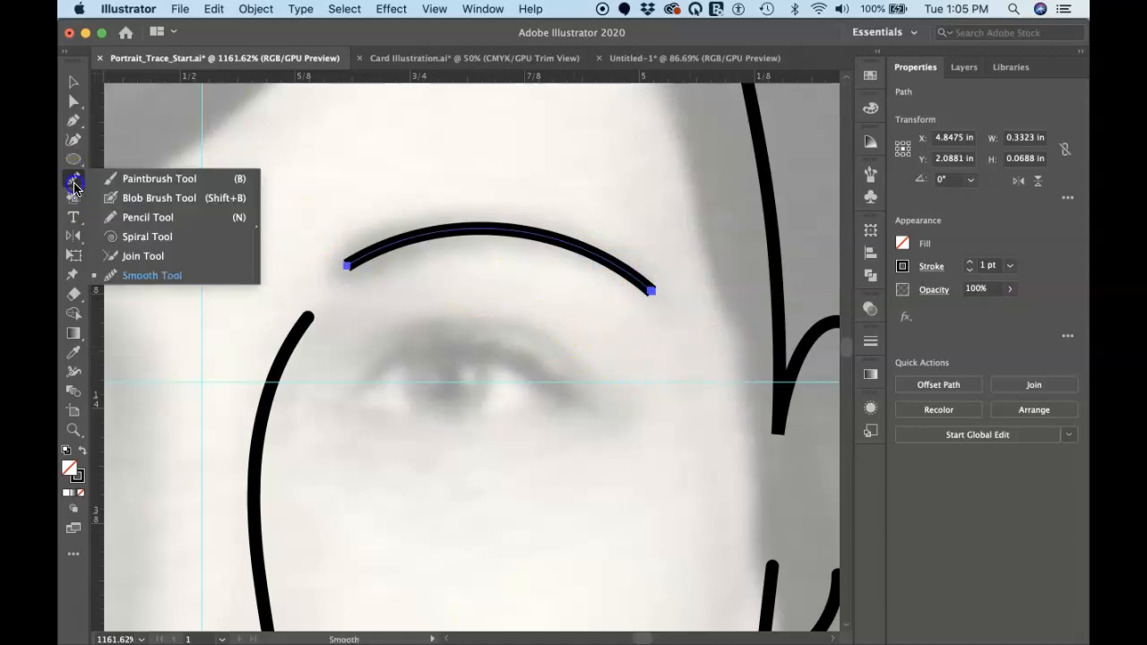
{"action": "left_click", "coordinate": [120, 220]}
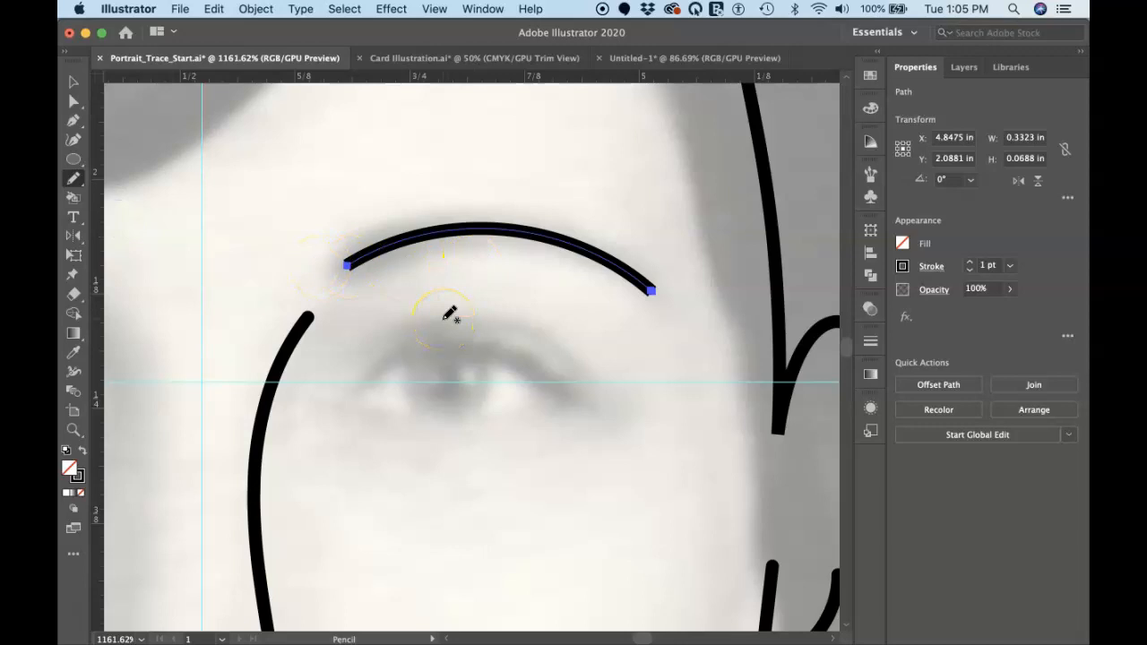
Use the Width tool to thicken the eyebrow's inner end to about 2.95 pt and taper its outer end to a point
{"action": "key", "text": "shift+w"}
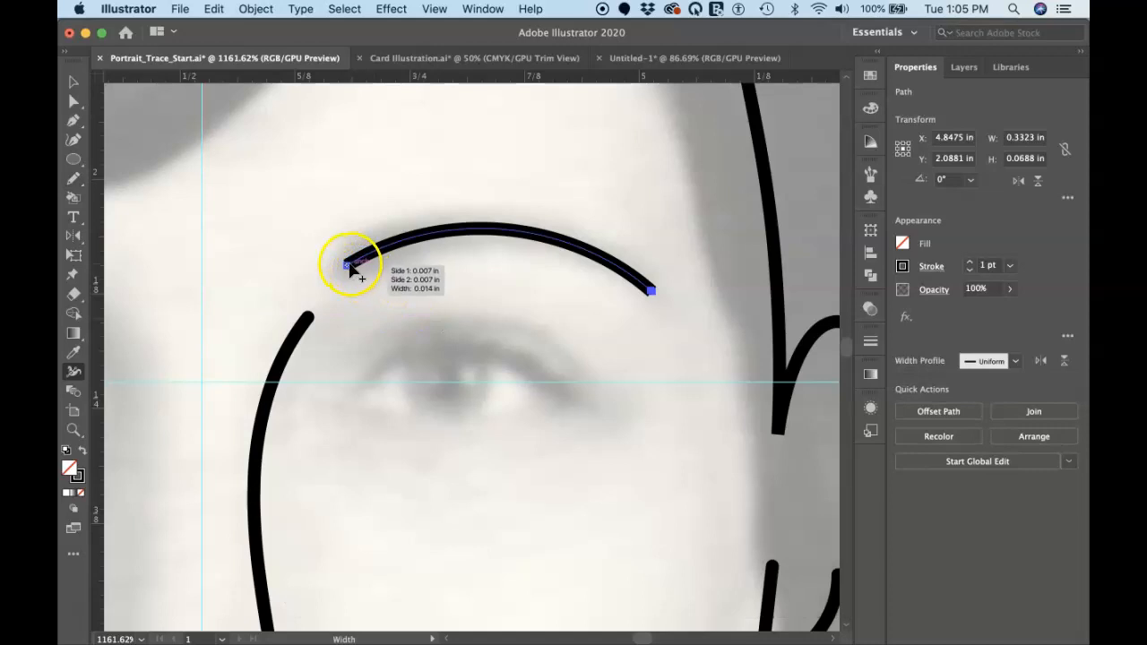
{"action": "left_click_drag", "start_coordinate": [347, 266], "coordinate": [358, 284]}
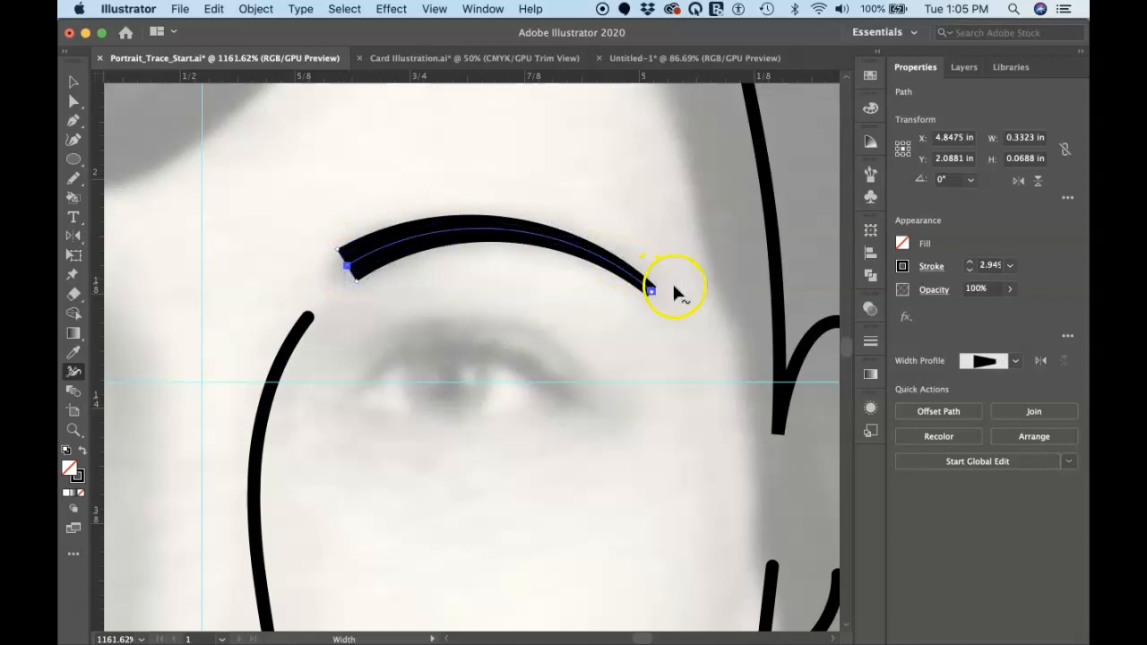
{"action": "left_click_drag", "start_coordinate": [649, 296], "coordinate": [652, 294]}
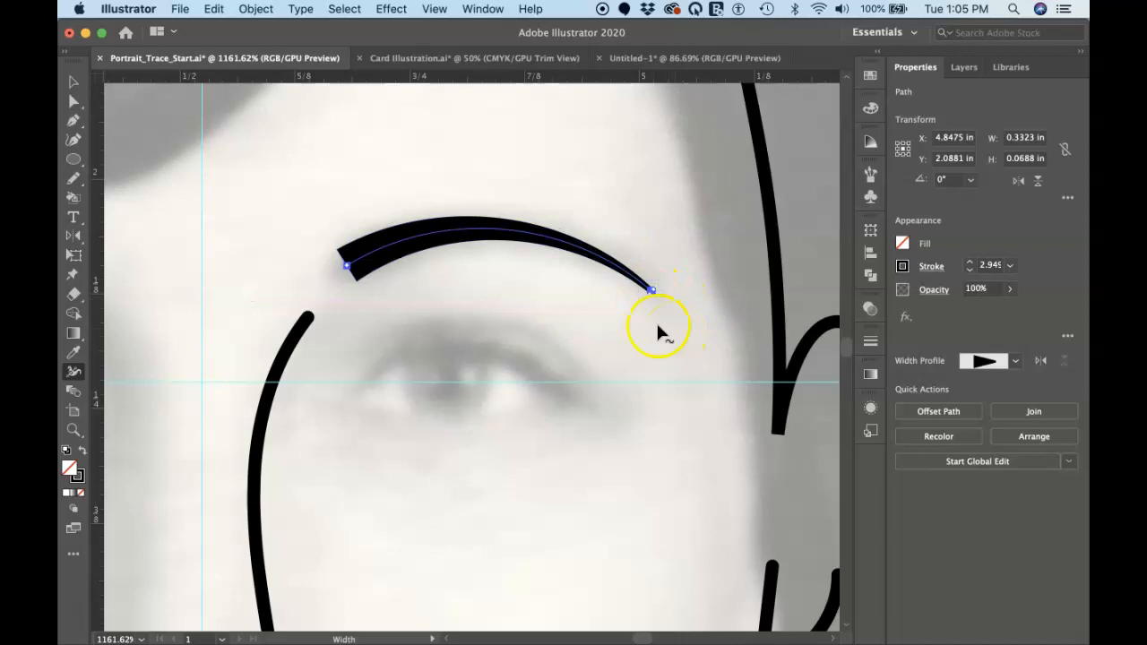
{"action": "left_click_drag", "start_coordinate": [332, 251], "coordinate": [356, 293]}
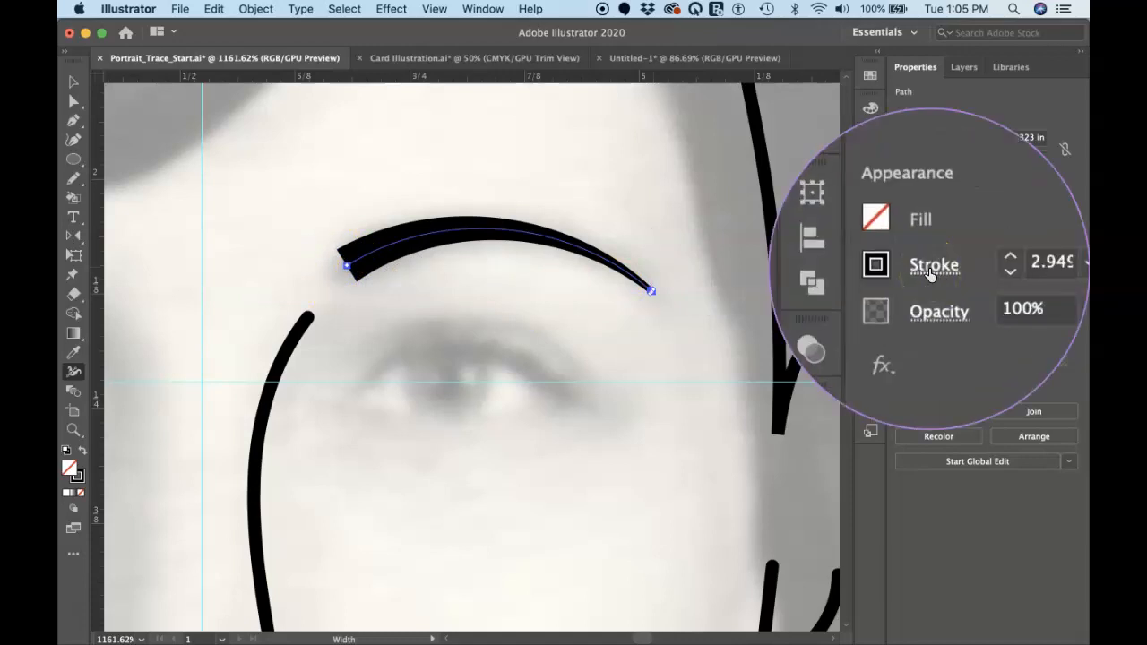
Give the eyebrow stroke a round cap
{"action": "left_click", "coordinate": [931, 268]}
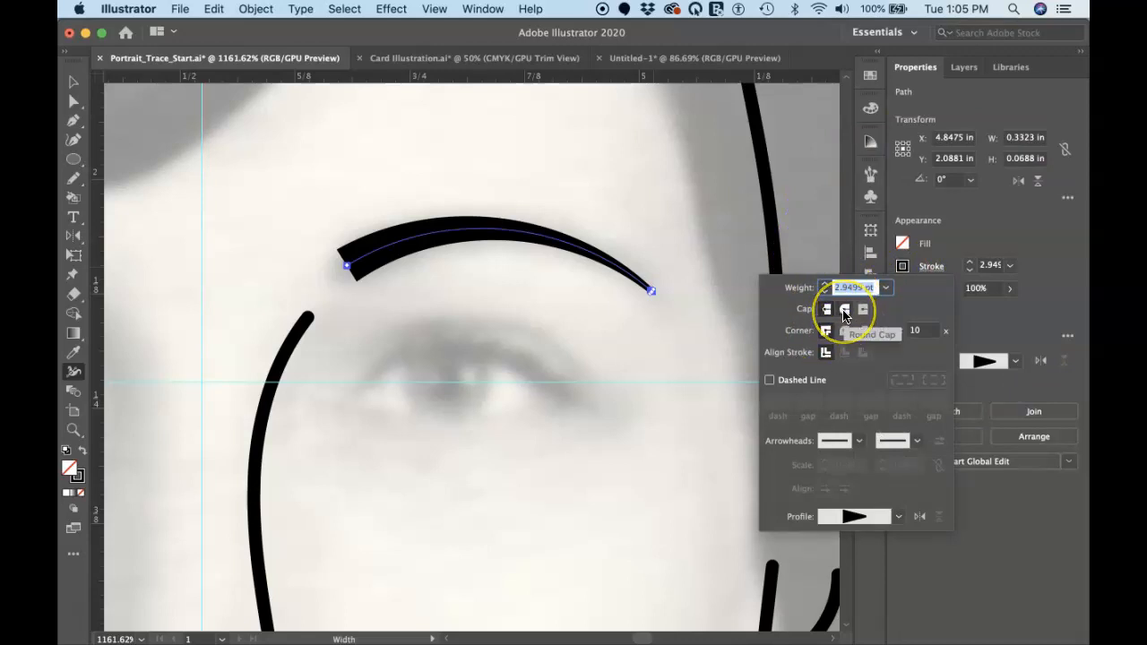
{"action": "left_click", "coordinate": [844, 311]}
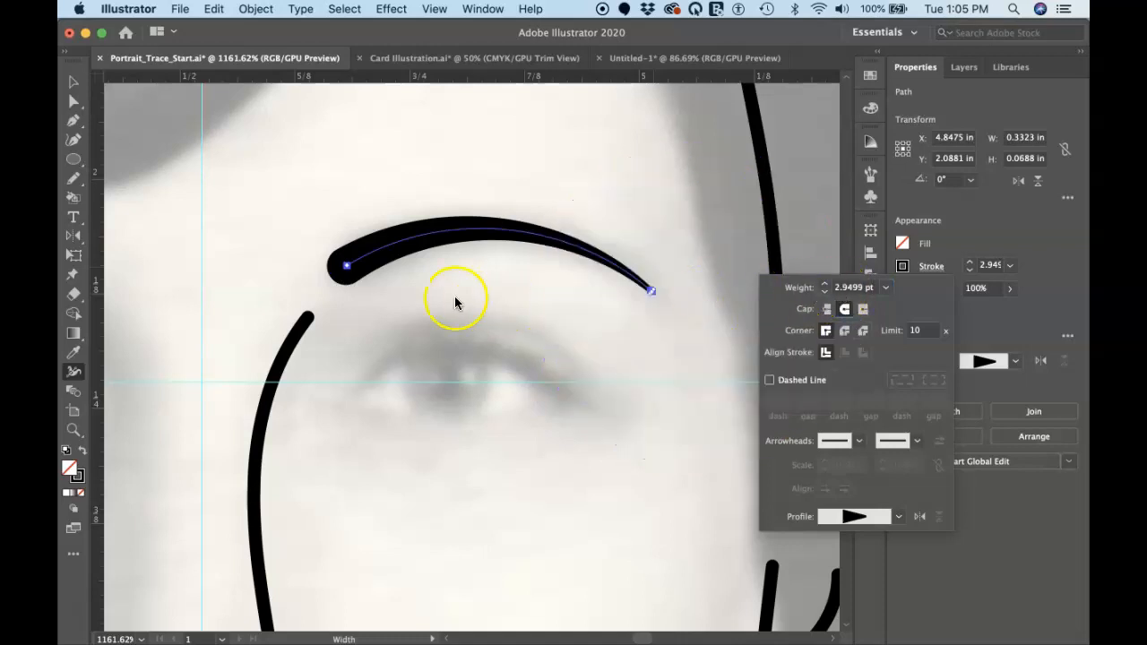
{"action": "left_click", "coordinate": [360, 270]}
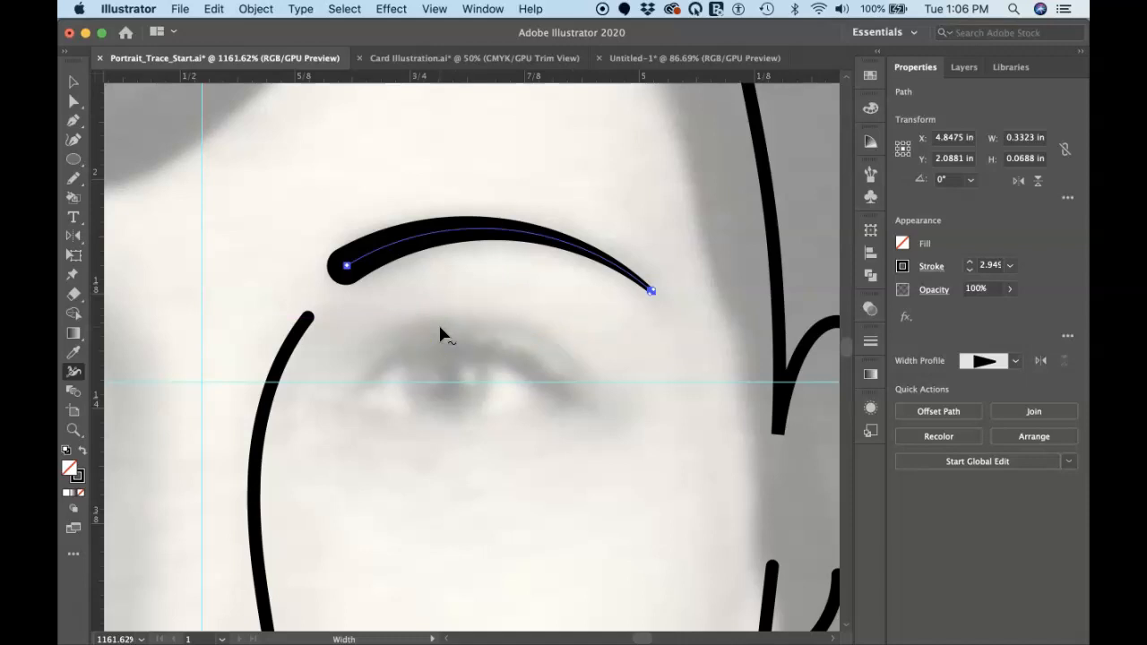
Deselect the eyebrow and start the upper eyelid with four Curvature tool points from the eye's inner corner, spanning about 0.17 in
{"action": "key", "text": "shift+grave"}
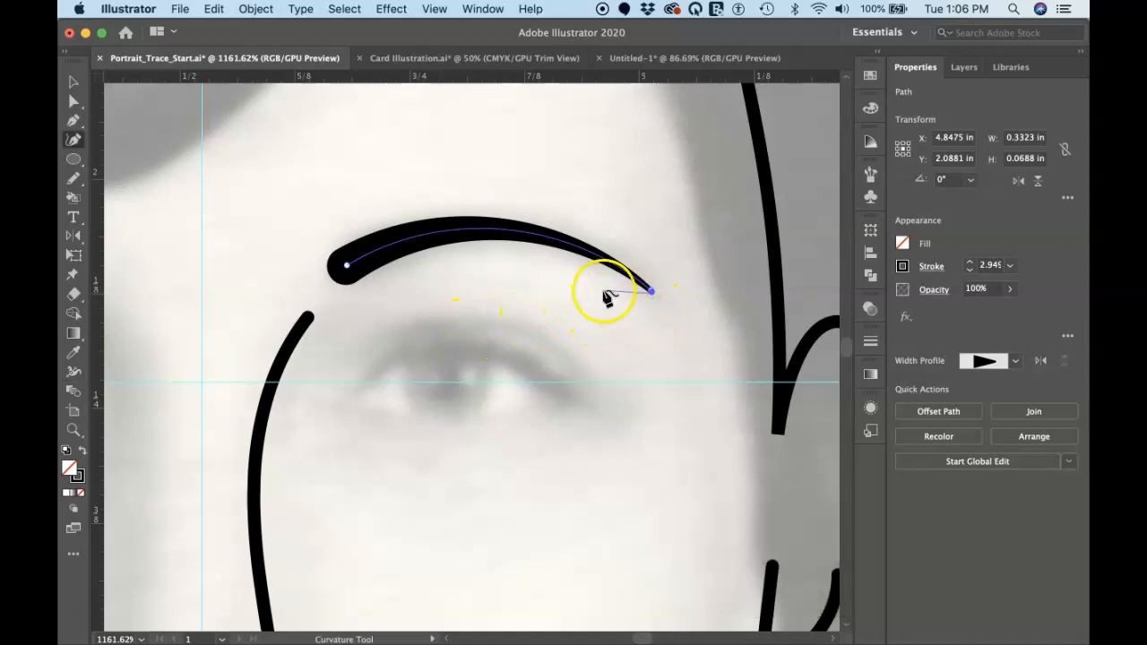
{"action": "key", "text": "super"}
{"action": "left_click", "coordinate": [651, 337], "text": "super"}
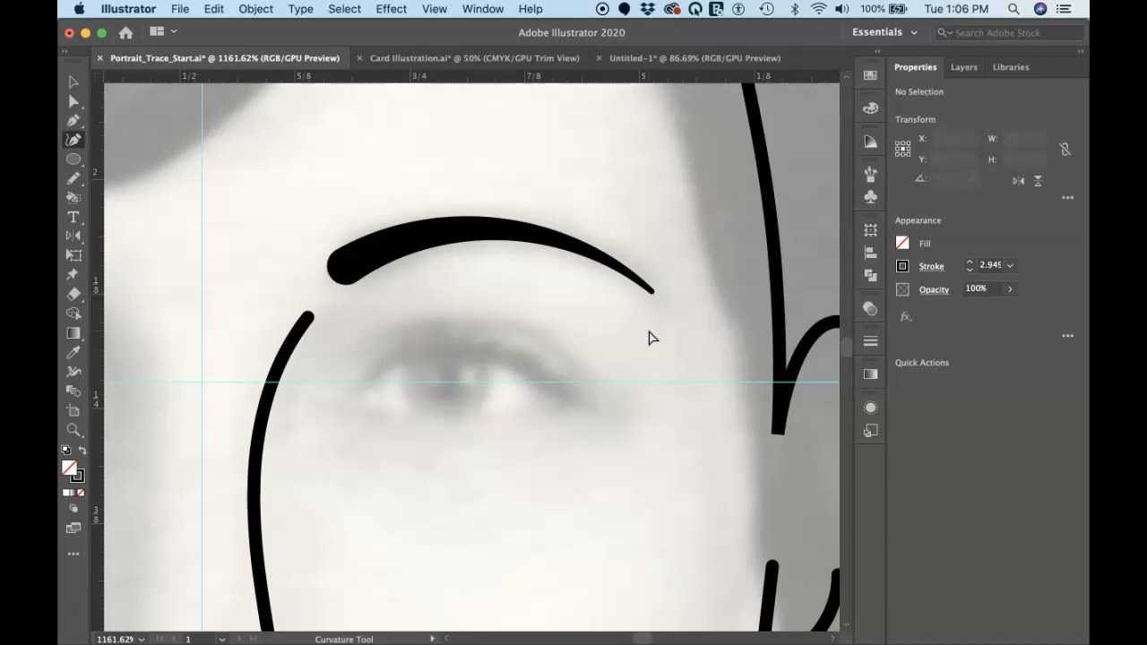
{"action": "left_click", "coordinate": [355, 401]}
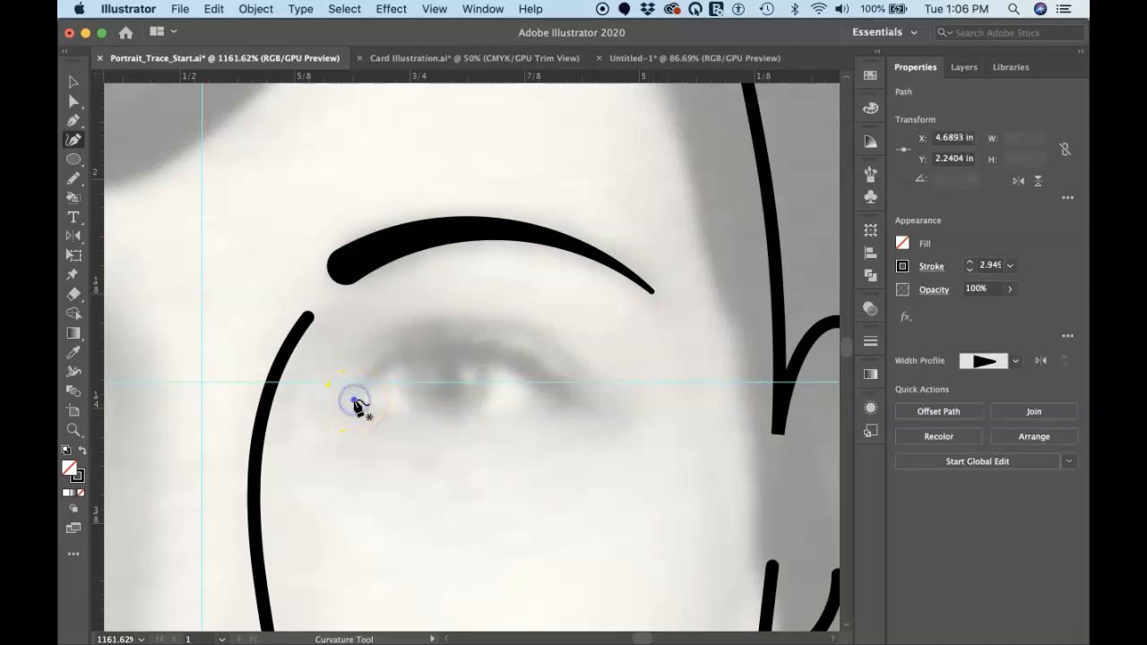
{"action": "left_click", "coordinate": [386, 357]}
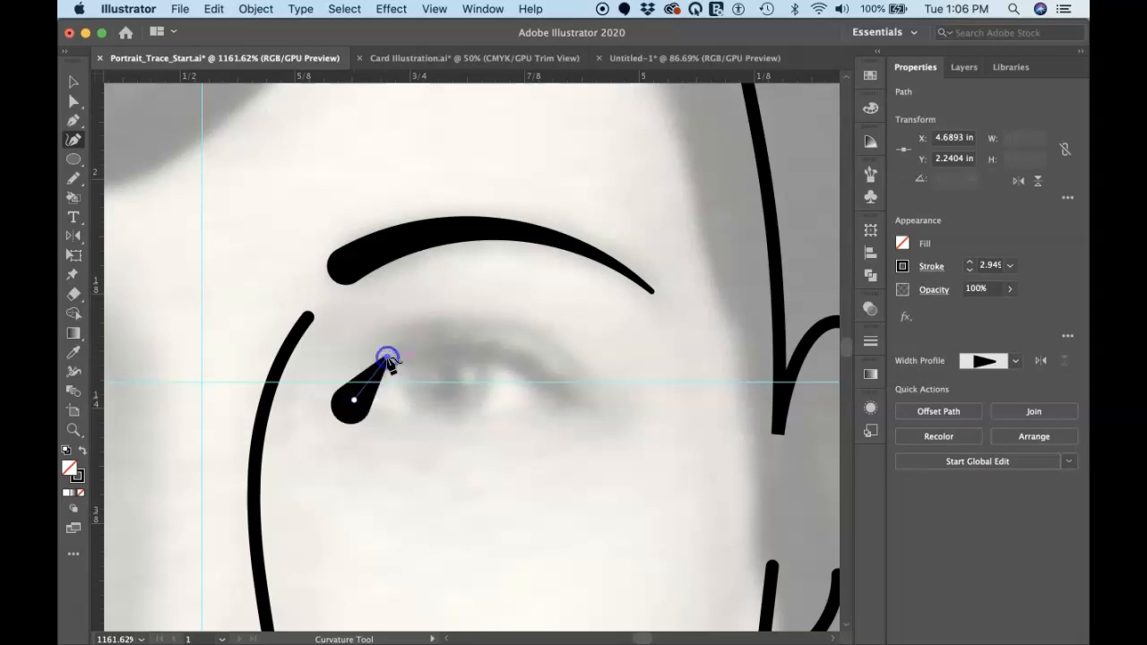
{"action": "left_click", "coordinate": [453, 352]}
{"action": "left_click", "coordinate": [513, 360]}
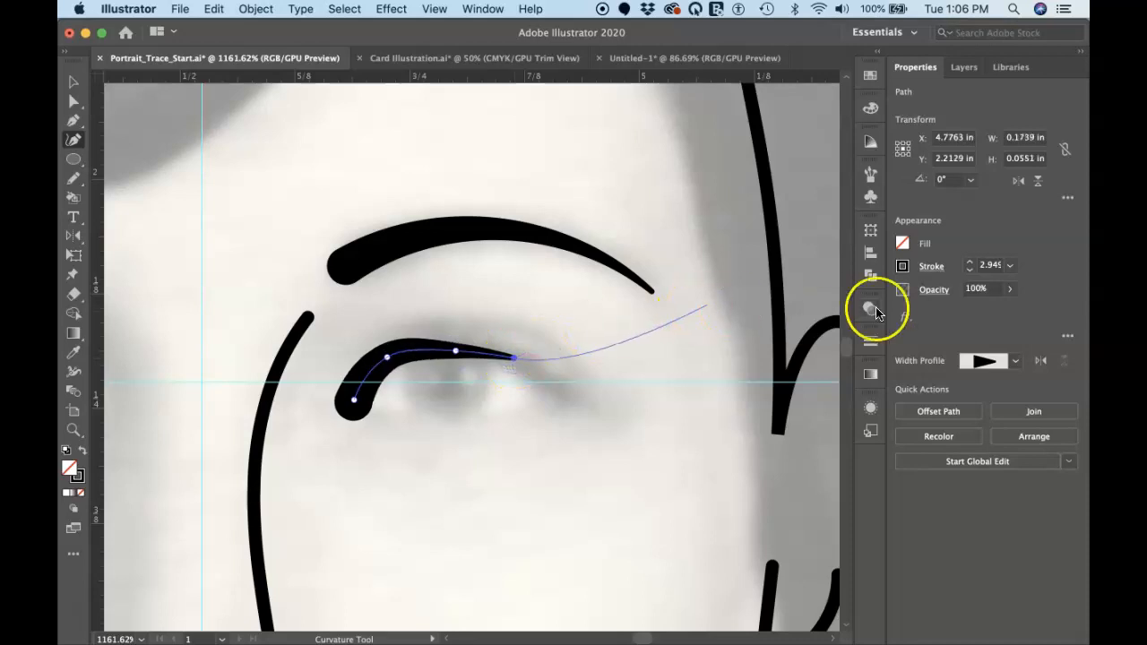
Set the eyelid path's stroke to a Uniform width profile, a butt cap and a 1 pt weight
{"action": "left_click", "coordinate": [932, 268]}
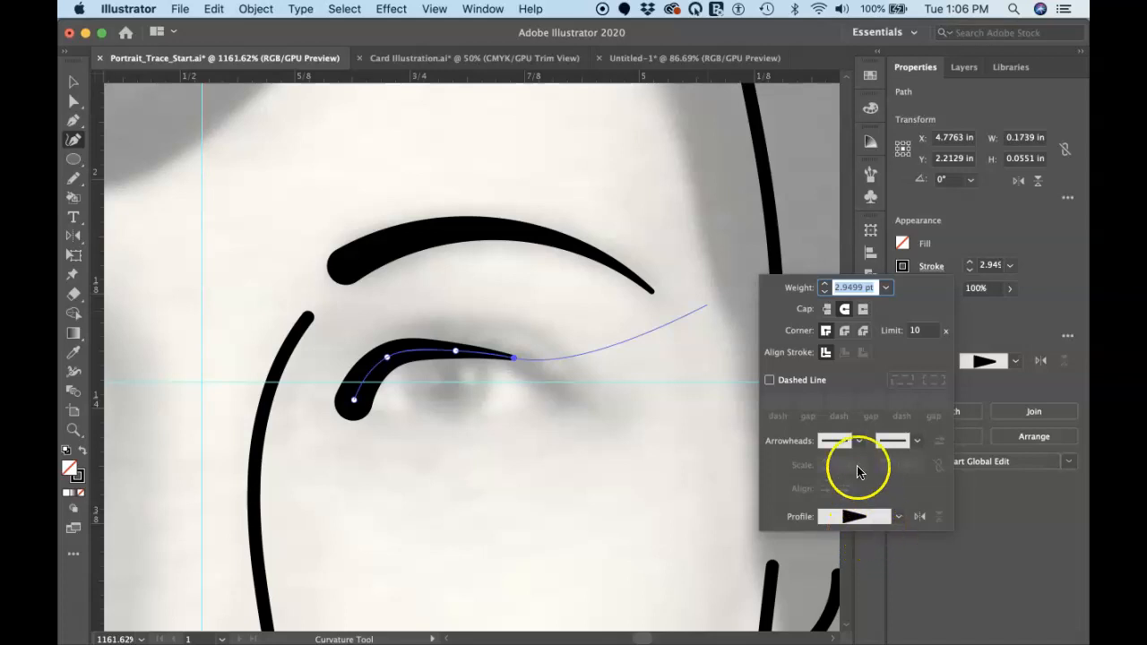
{"action": "left_click", "coordinate": [898, 518]}
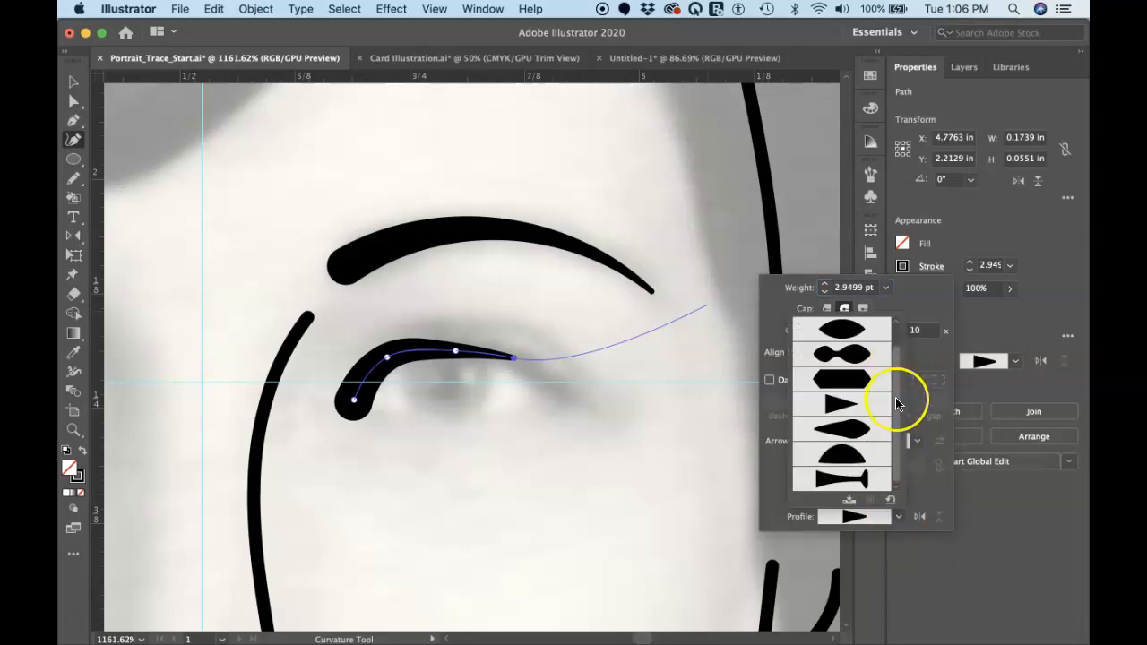
{"action": "left_click_drag", "start_coordinate": [893, 445], "coordinate": [894, 397]}
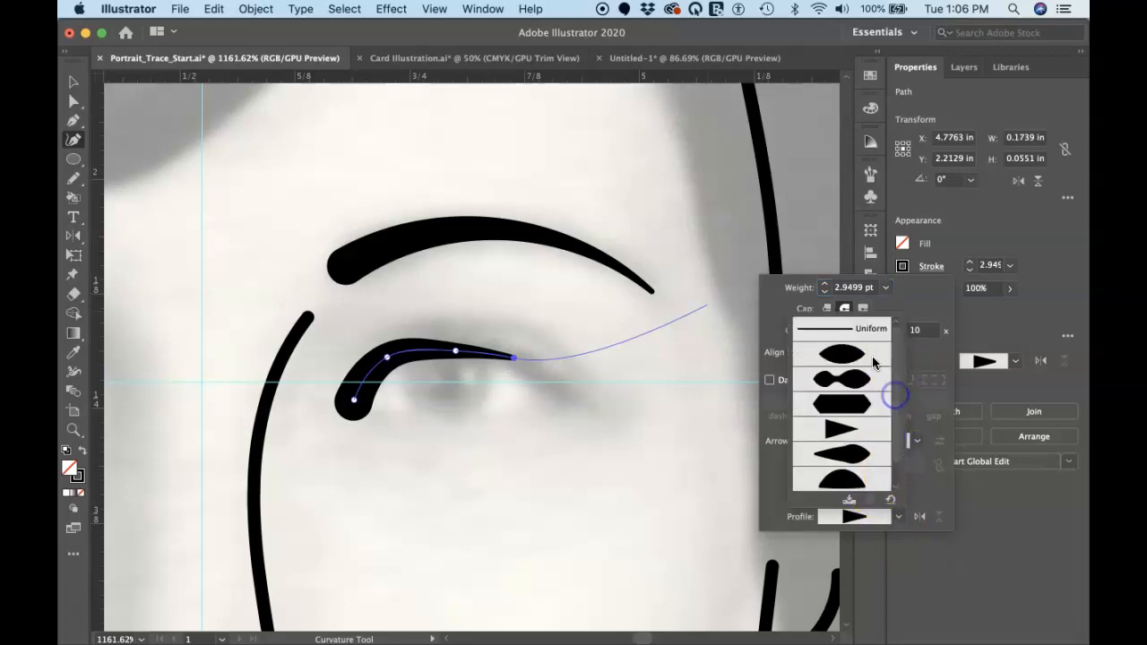
{"action": "left_click", "coordinate": [862, 330]}
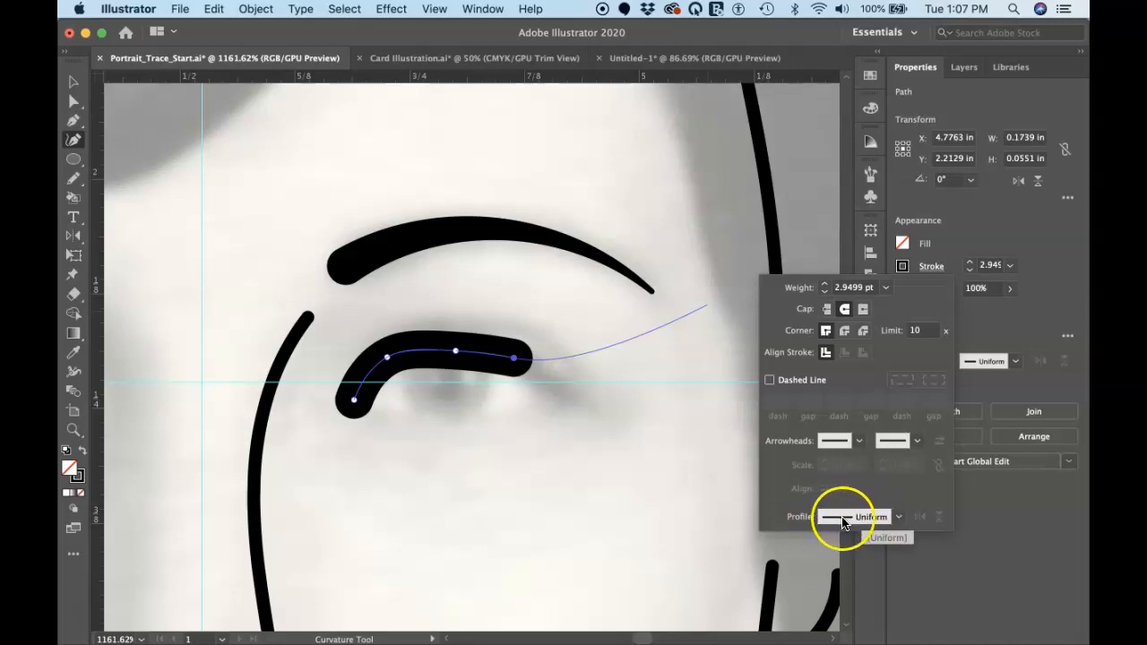
{"action": "left_click", "coordinate": [898, 517]}
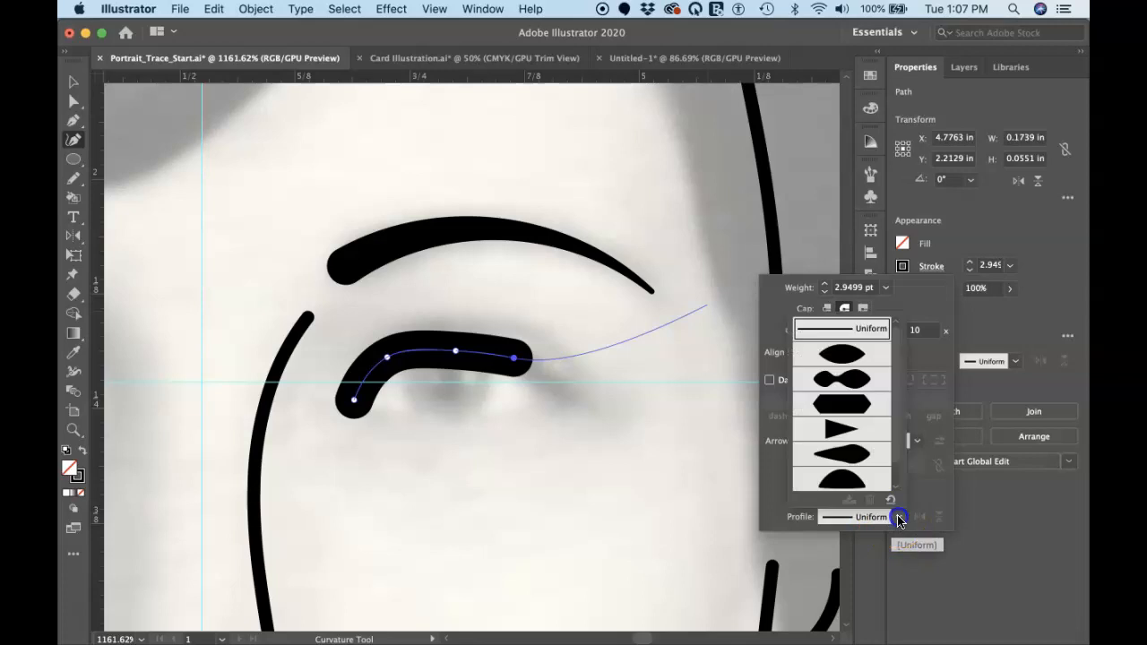
{"action": "left_click", "coordinate": [923, 309]}
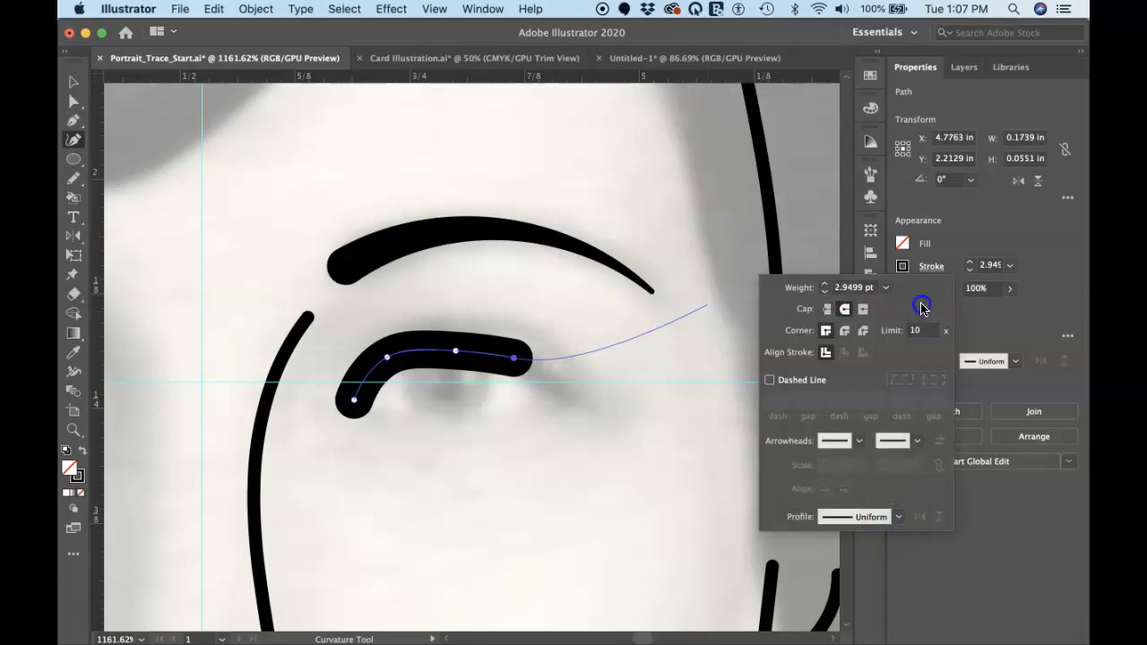
{"action": "left_click", "coordinate": [826, 309]}
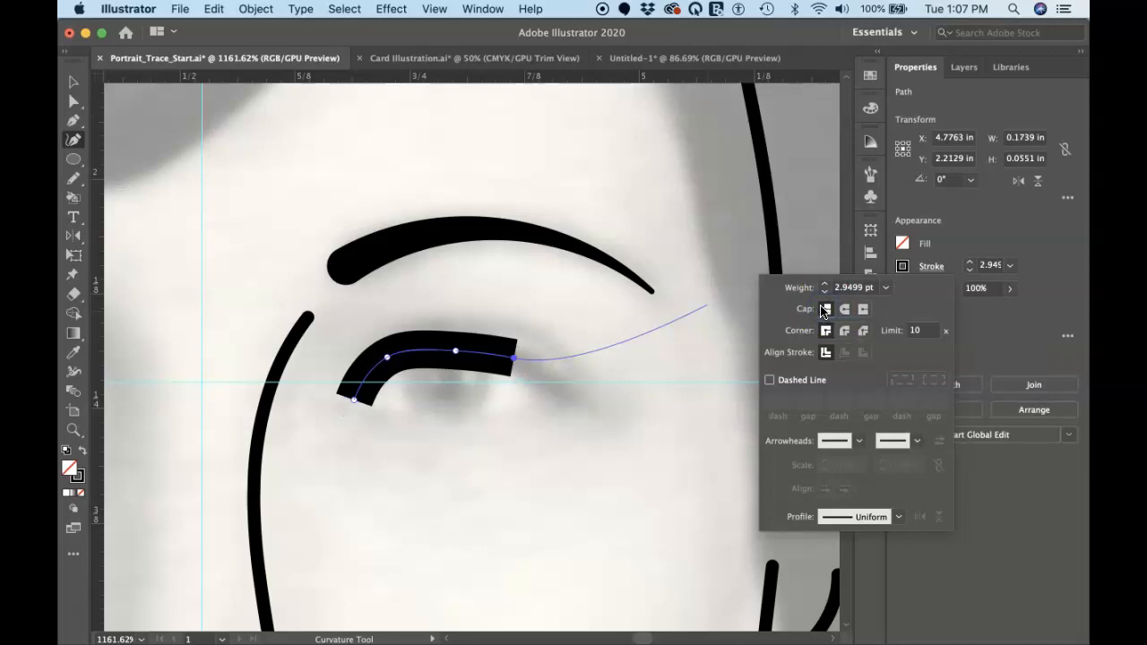
{"action": "left_click", "coordinate": [885, 289]}
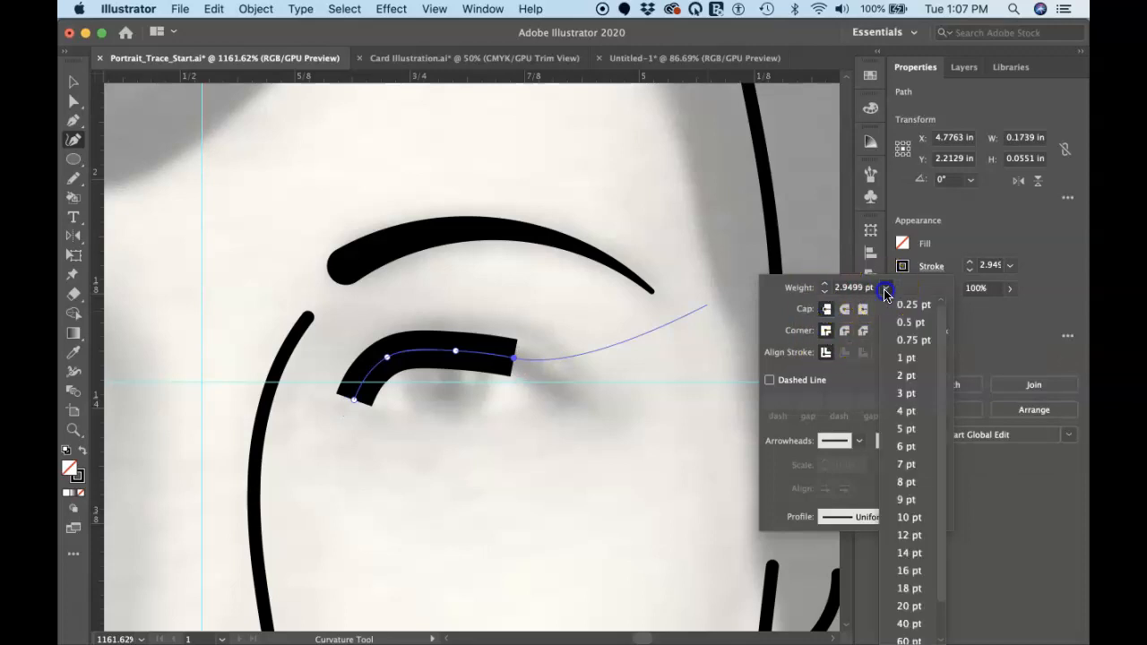
{"action": "left_click", "coordinate": [908, 358]}
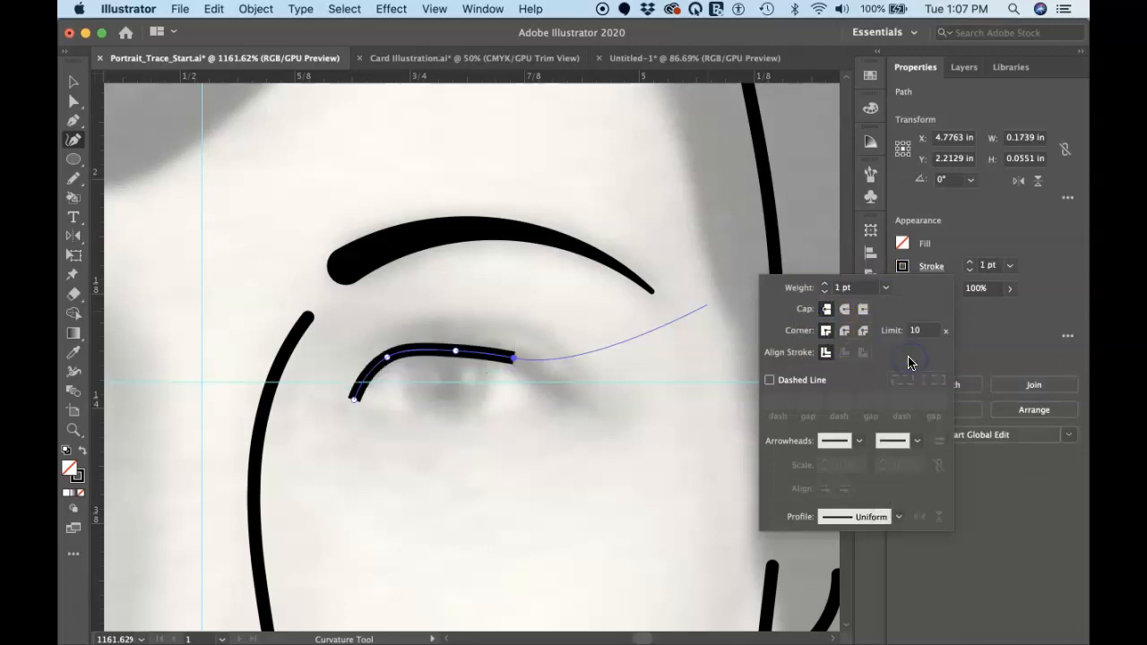
{"action": "left_click", "coordinate": [969, 322]}
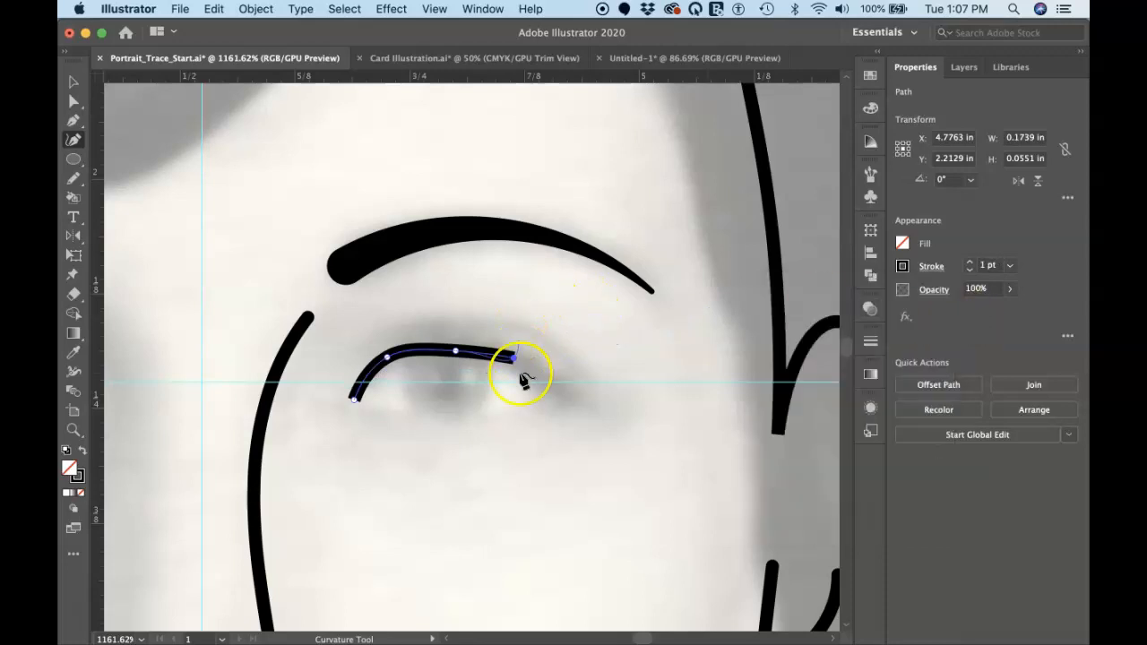
Extend the eyelid curve to the eye's outer corner, about 0.23 in wide overall, and close the outline at the inner corner
{"action": "left_click", "coordinate": [565, 395]}
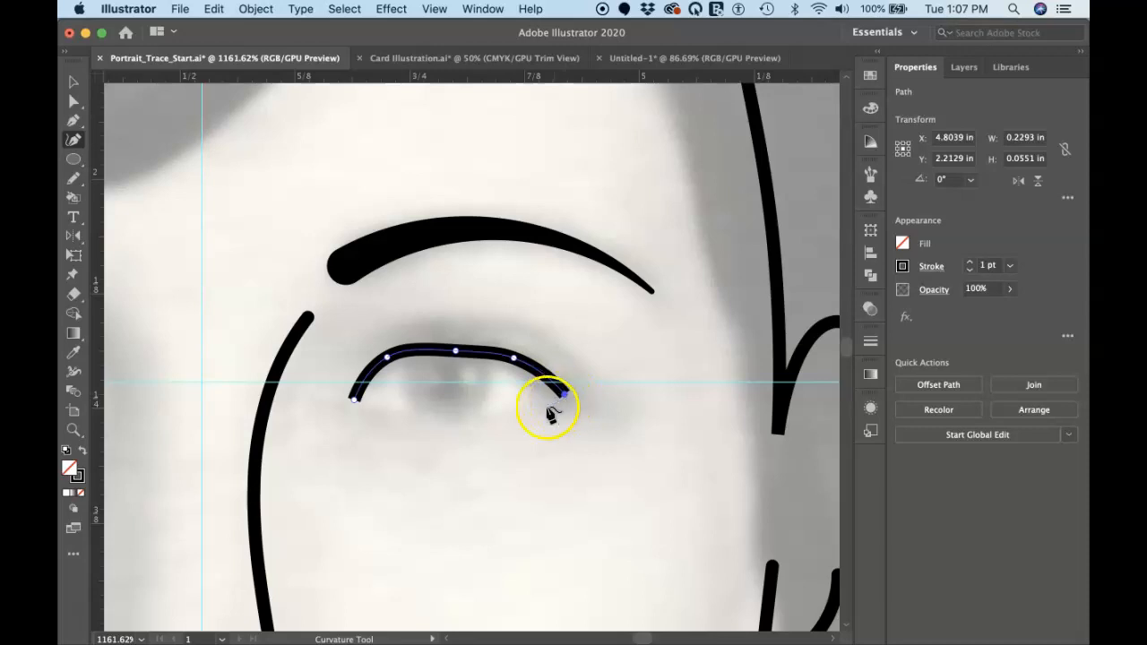
{"action": "left_click", "coordinate": [356, 399]}
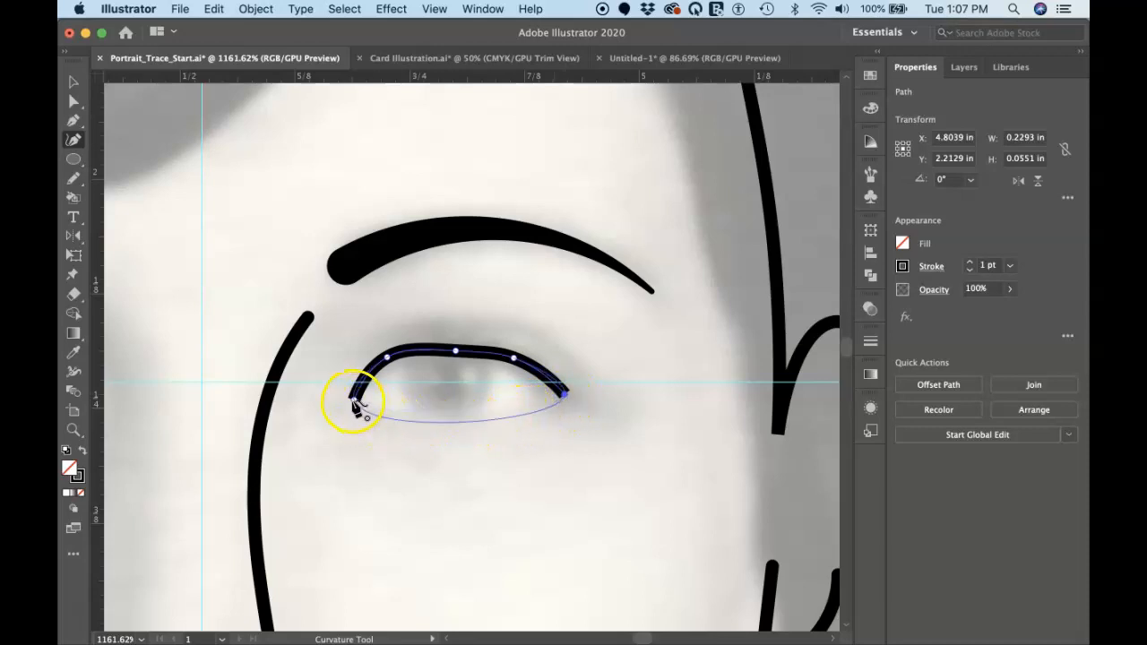
Make the eye's outer corner point sharp, trace the lower eyelid with three more Curvature points and close the outline at the inner corner
{"action": "double_click", "coordinate": [564, 395]}
{"action": "left_click_drag", "start_coordinate": [503, 419], "coordinate": [536, 410]}
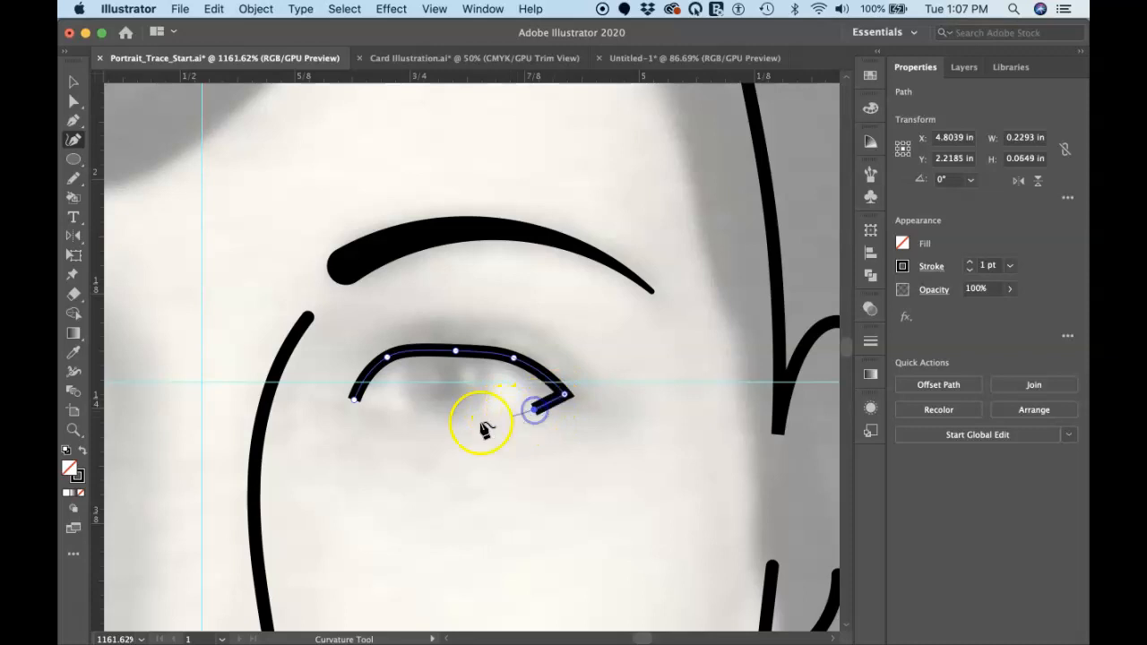
{"action": "left_click", "coordinate": [449, 418]}
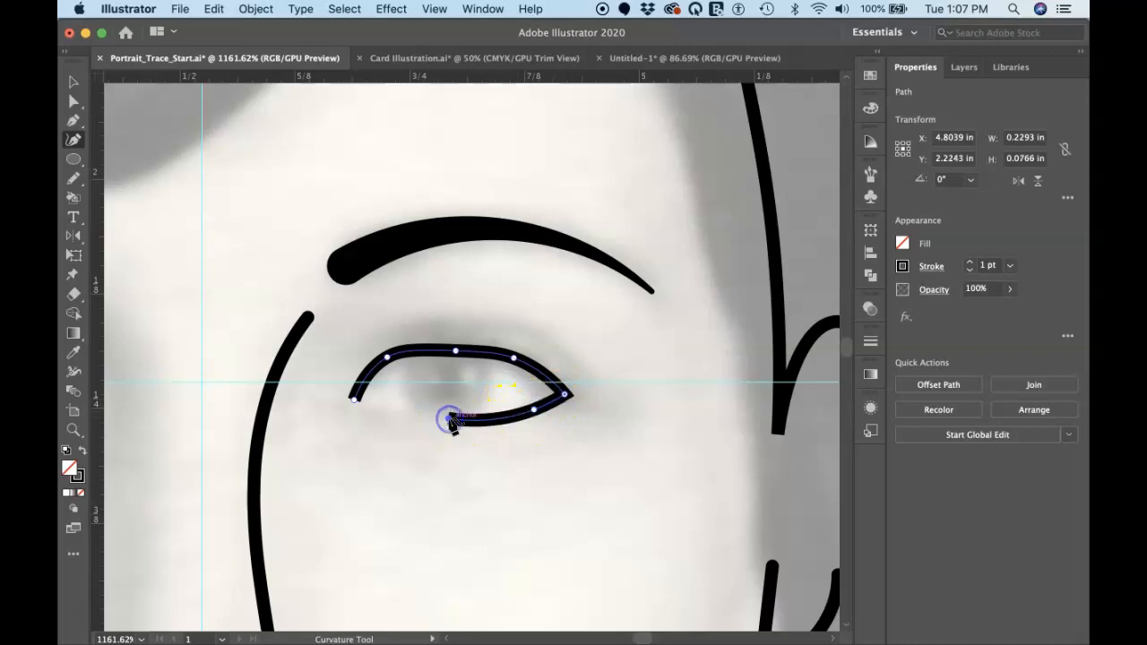
{"action": "left_click", "coordinate": [391, 410]}
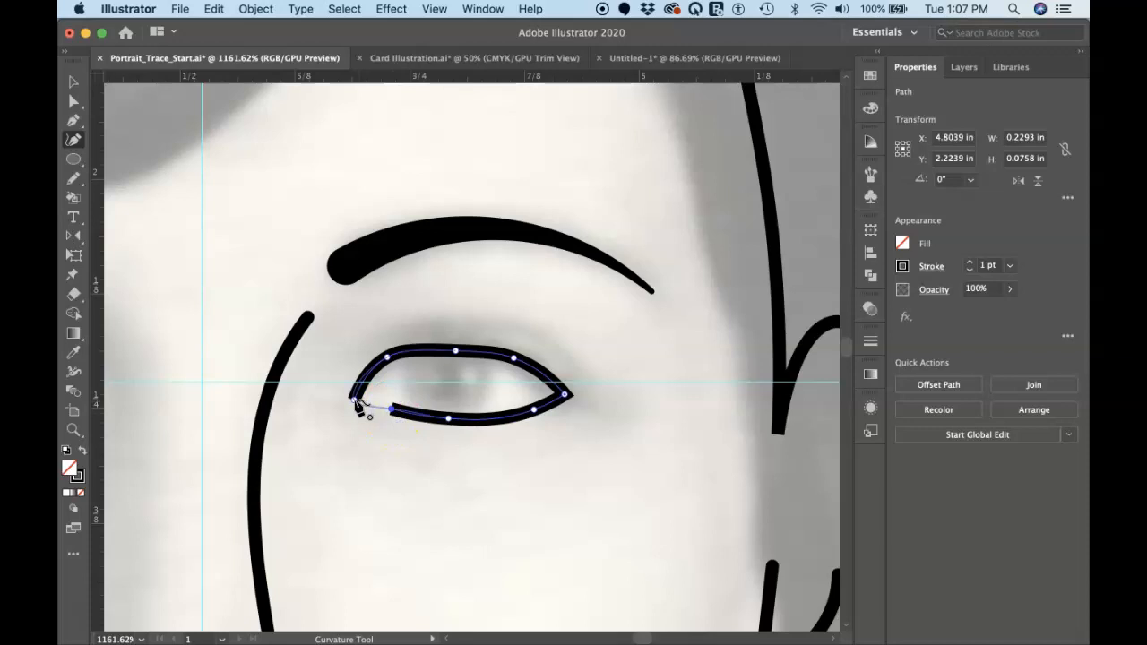
{"action": "left_click", "coordinate": [354, 397]}
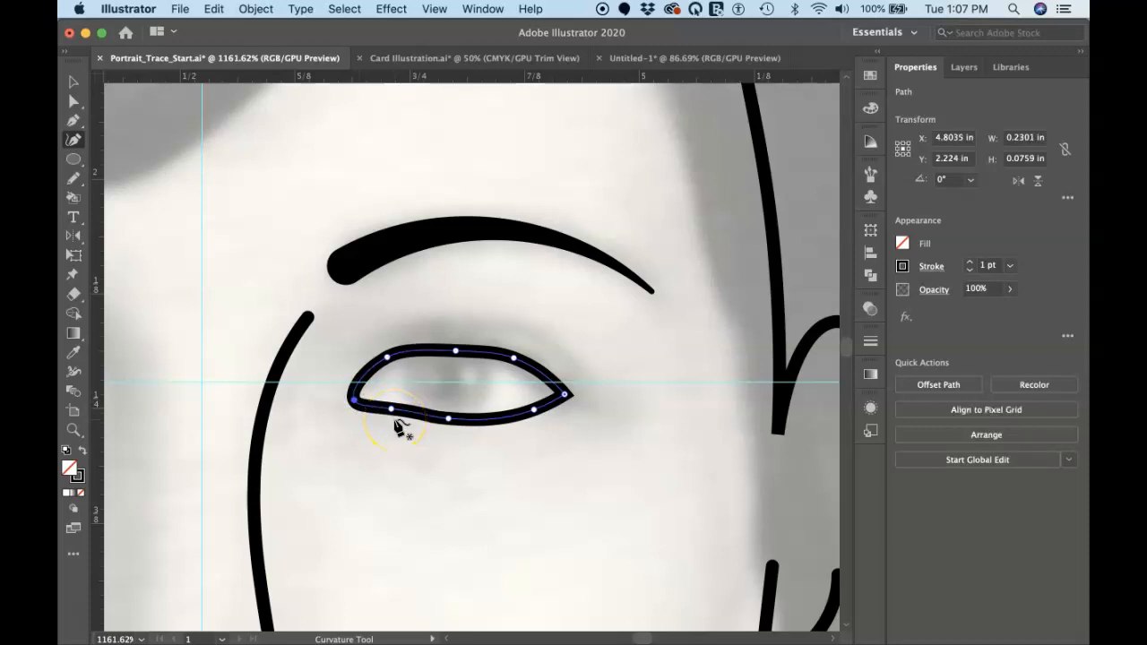
Convert the eye outline's inner corner point from smooth to a sharp corner
{"action": "double_click", "coordinate": [354, 402]}
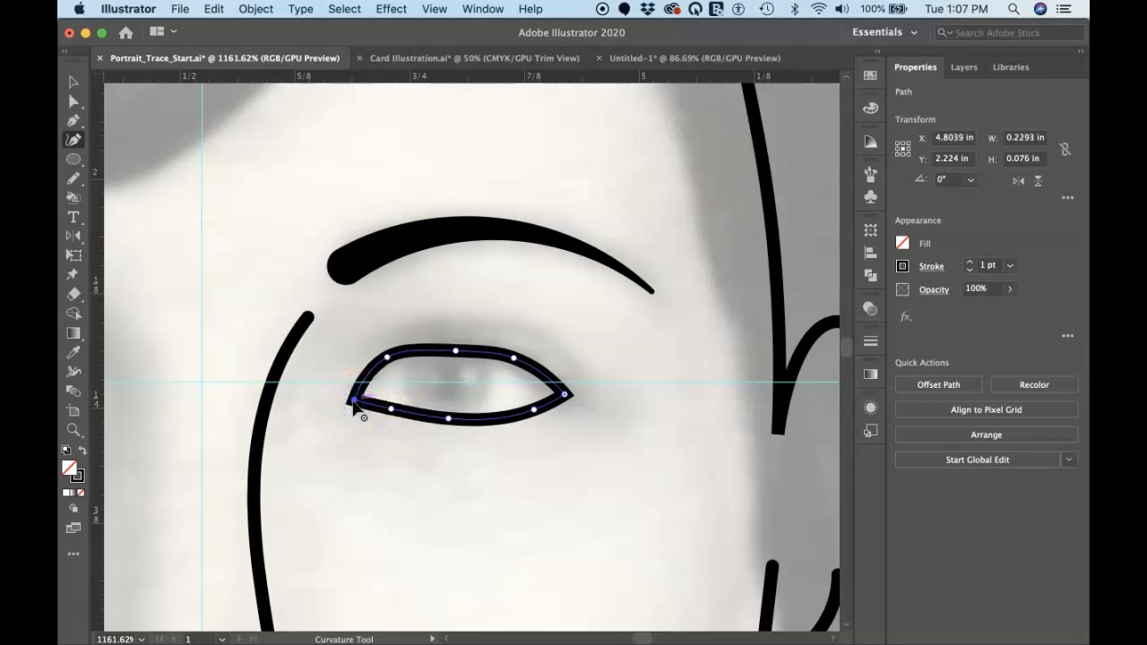
{"action": "left_click", "coordinate": [387, 445]}
{"action": "key", "text": "super+z"}
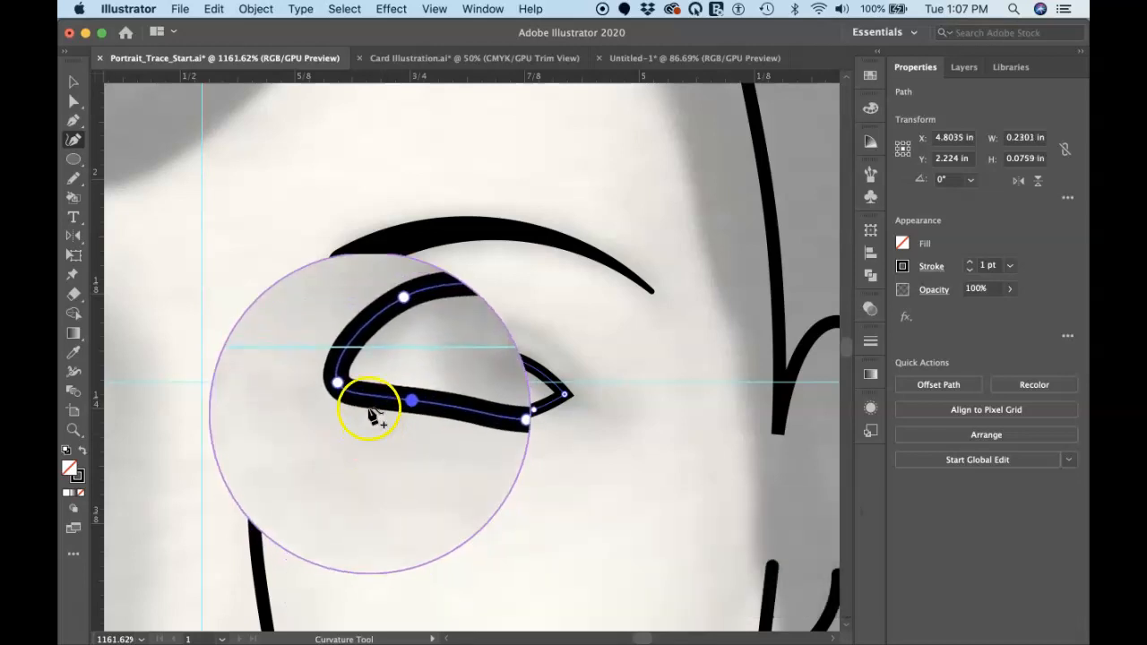
{"action": "double_click", "coordinate": [356, 402]}
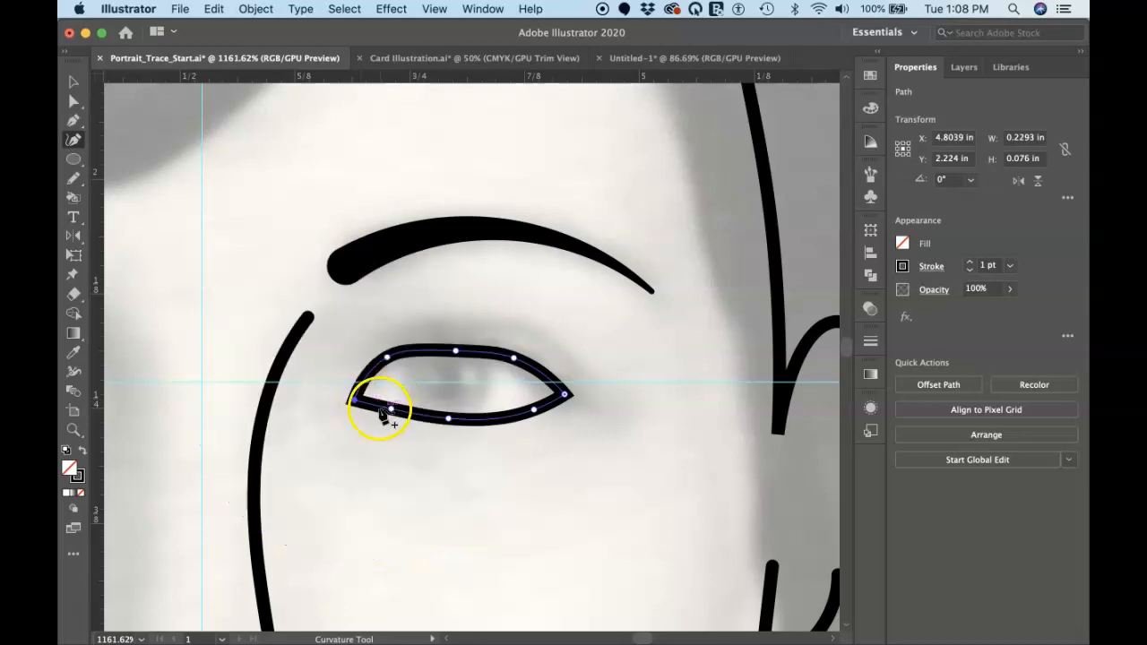
Refine the eye outline by repositioning the lower eyelid points and raising the middle upper eyelid point, making it about 0.082 in tall
{"action": "left_click_drag", "start_coordinate": [380, 406], "coordinate": [409, 414]}
{"action": "key", "text": "super+z"}
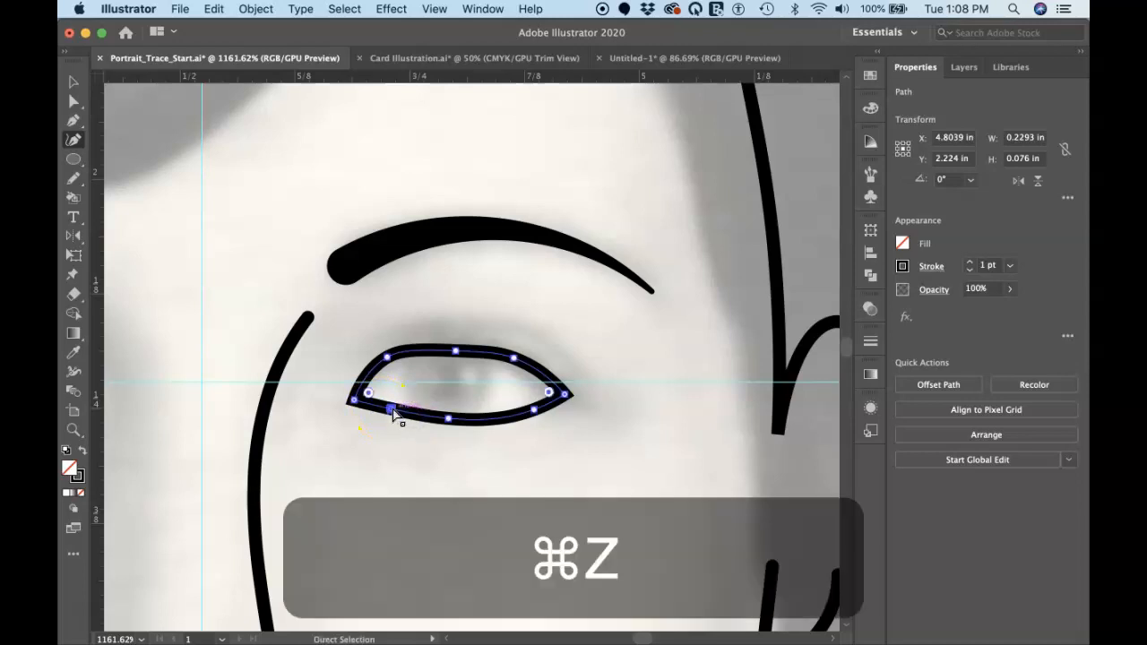
{"action": "left_click_drag", "start_coordinate": [397, 415], "coordinate": [448, 421]}
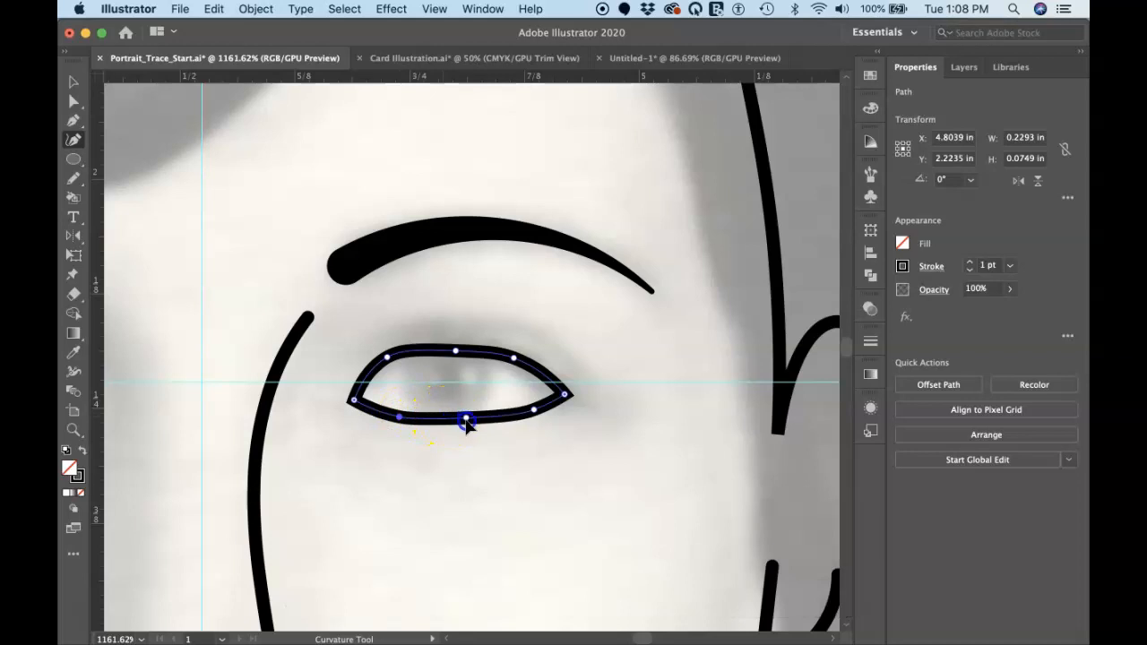
{"action": "left_click", "coordinate": [467, 420]}
{"action": "left_click", "coordinate": [456, 353]}
{"action": "left_click_drag", "start_coordinate": [455, 351], "coordinate": [454, 345]}
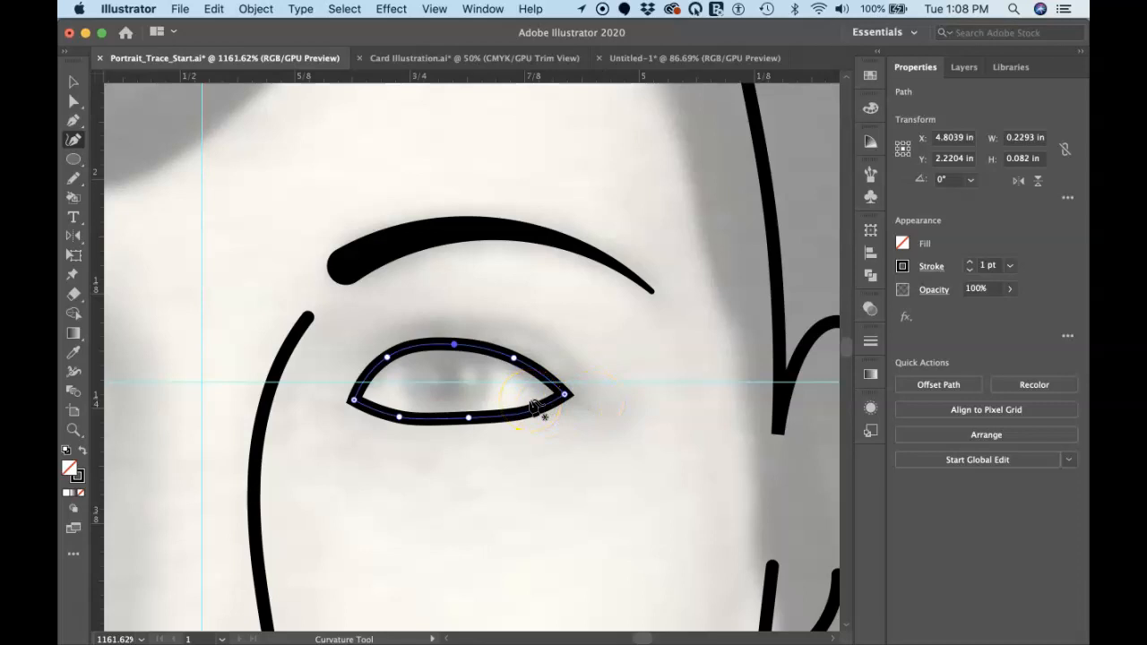
Draw a circle about 0.116 in wide centred on the iris and fill it with Black
{"action": "key", "text": "l"}
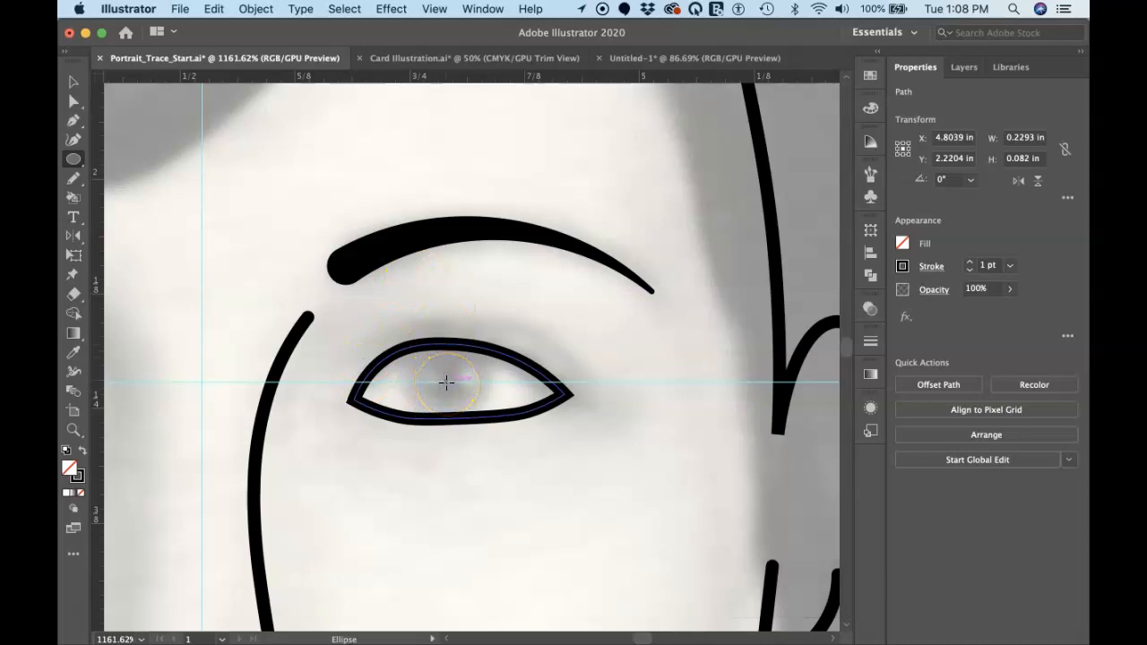
{"action": "left_click_drag", "start_coordinate": [446, 383], "coordinate": [499, 427]}
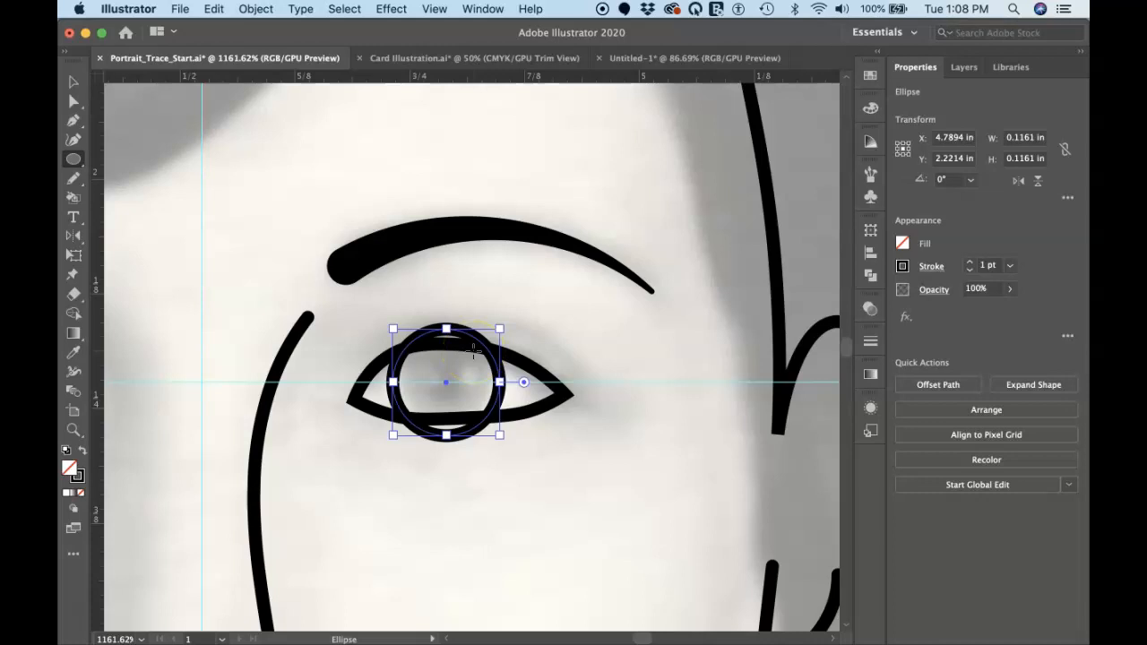
{"action": "key", "text": "v"}
{"action": "left_click", "coordinate": [536, 358]}
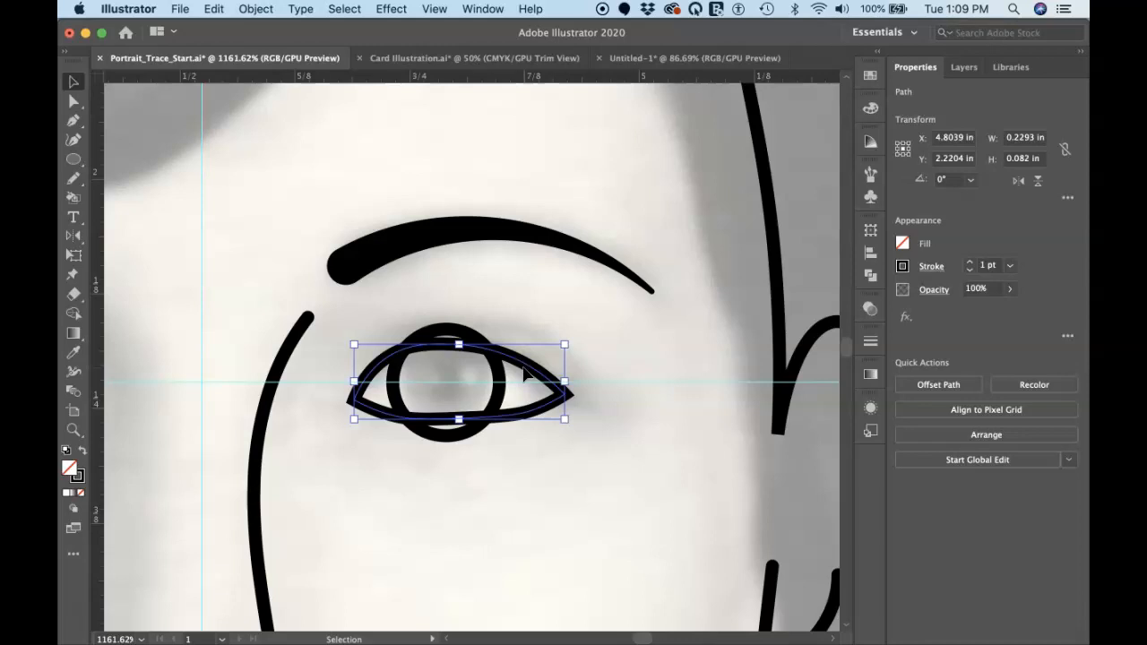
{"action": "left_click", "coordinate": [501, 360]}
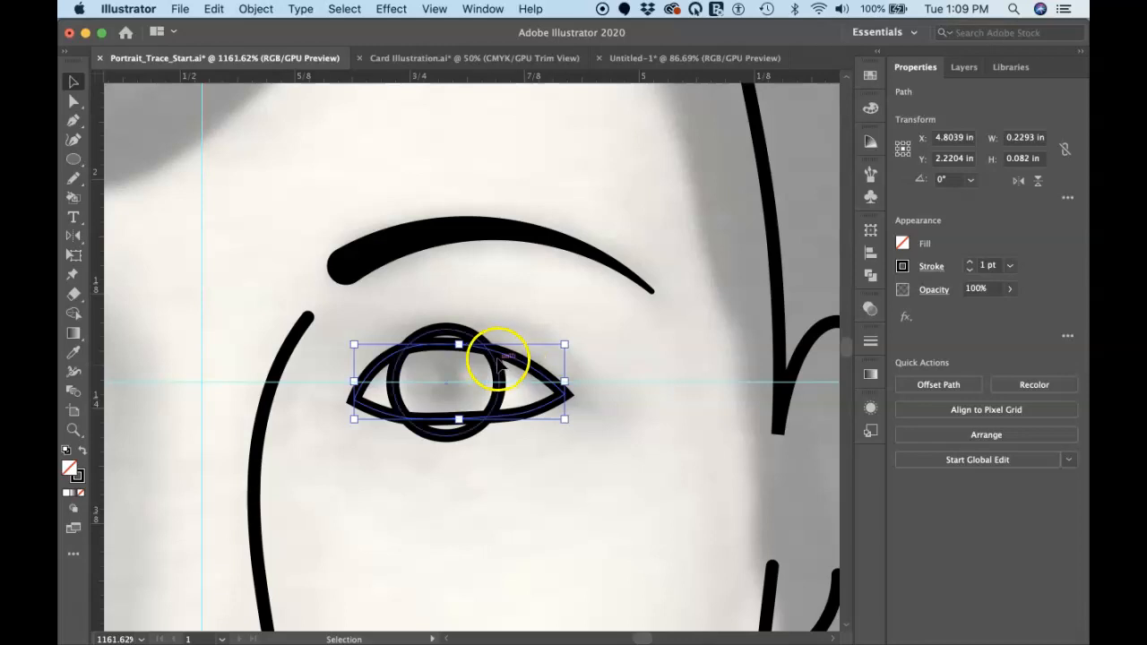
{"action": "left_click", "coordinate": [448, 328]}
{"action": "left_click", "coordinate": [902, 242]}
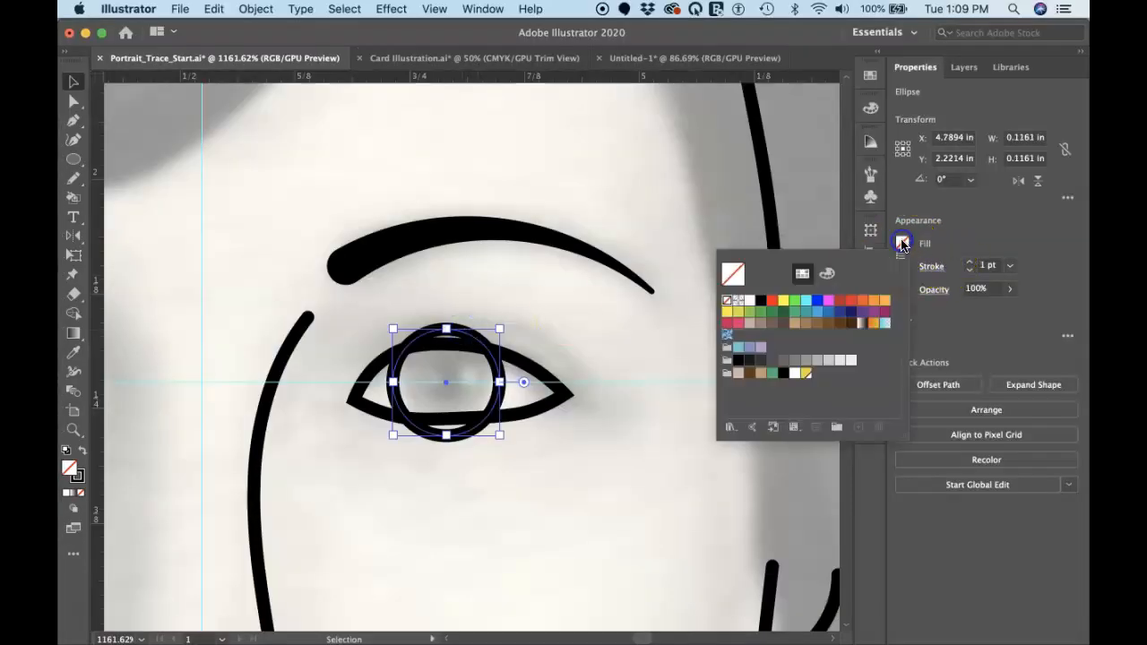
{"action": "left_click", "coordinate": [760, 305]}
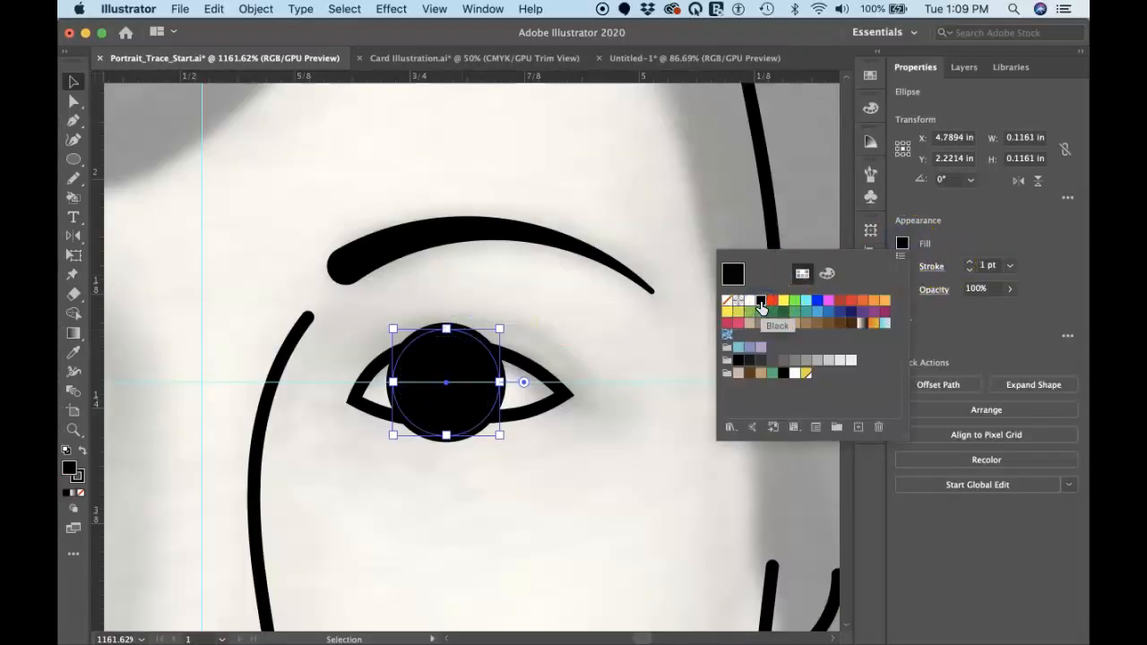
Select the eye outline together with the black circle, try making a clipping mask from them, and undo it
{"action": "left_click", "coordinate": [528, 372]}
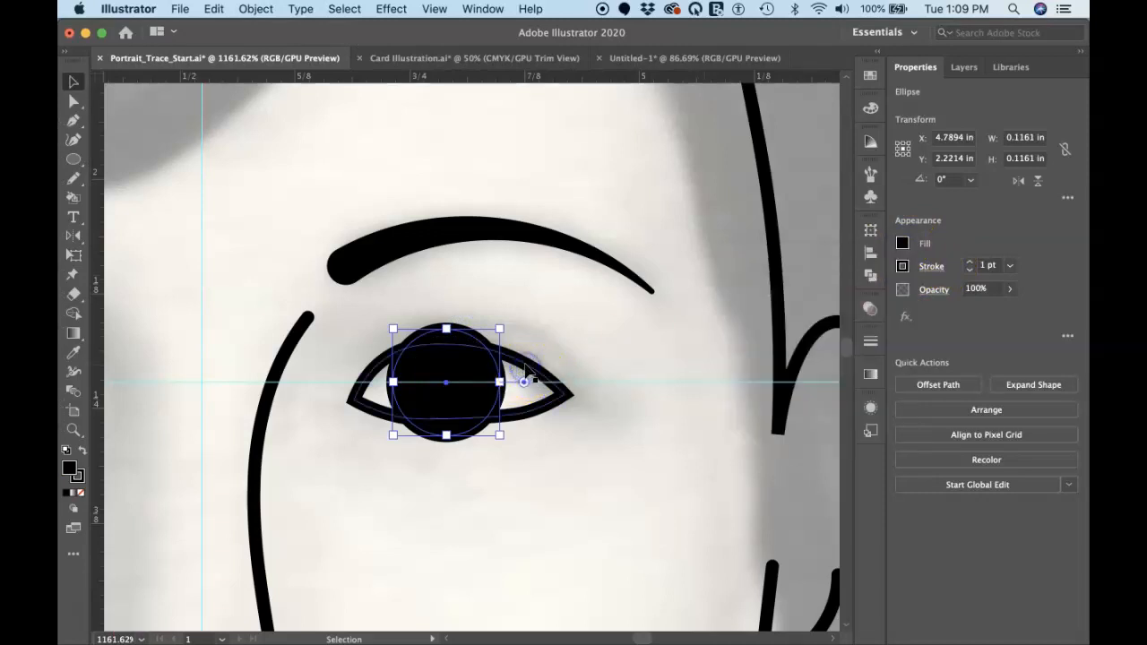
{"action": "left_click", "coordinate": [527, 367]}
{"action": "left_click", "coordinate": [507, 357]}
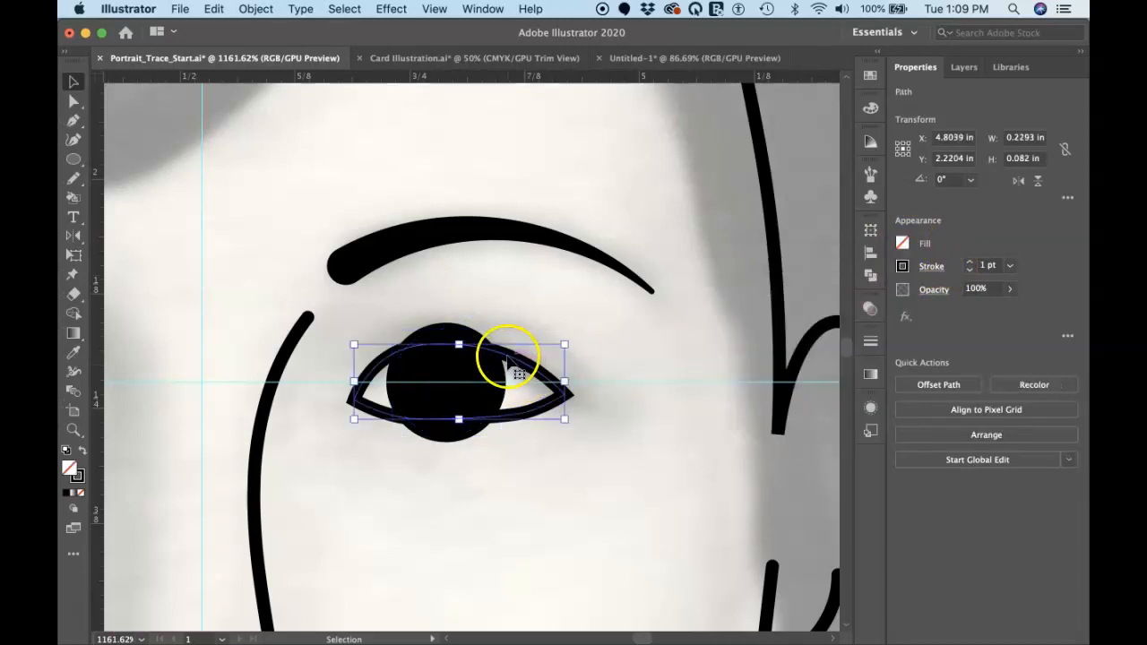
{"action": "left_click", "coordinate": [452, 332], "text": "shift"}
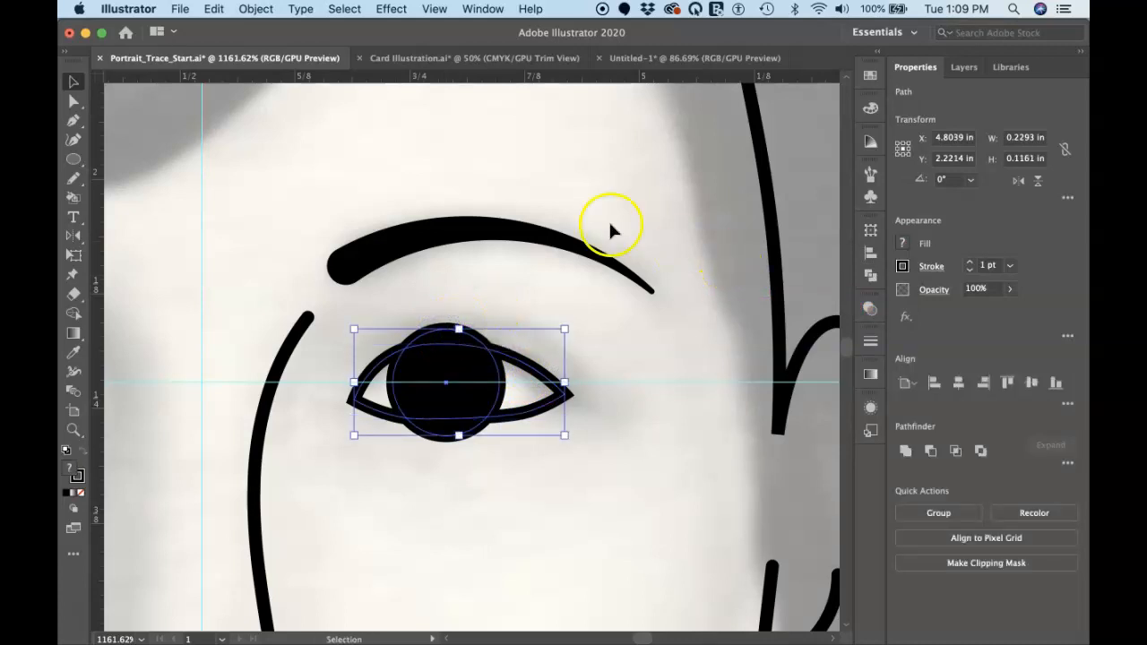
{"action": "left_click", "coordinate": [261, 11]}
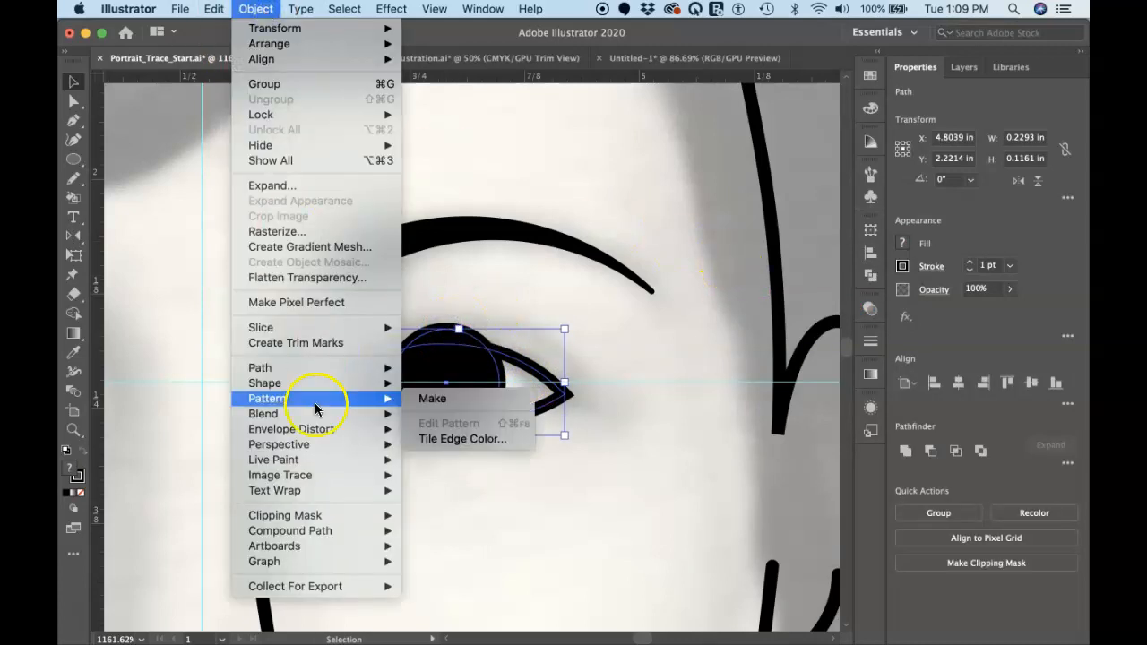
{"action": "mouse_move", "coordinate": [323, 518]}
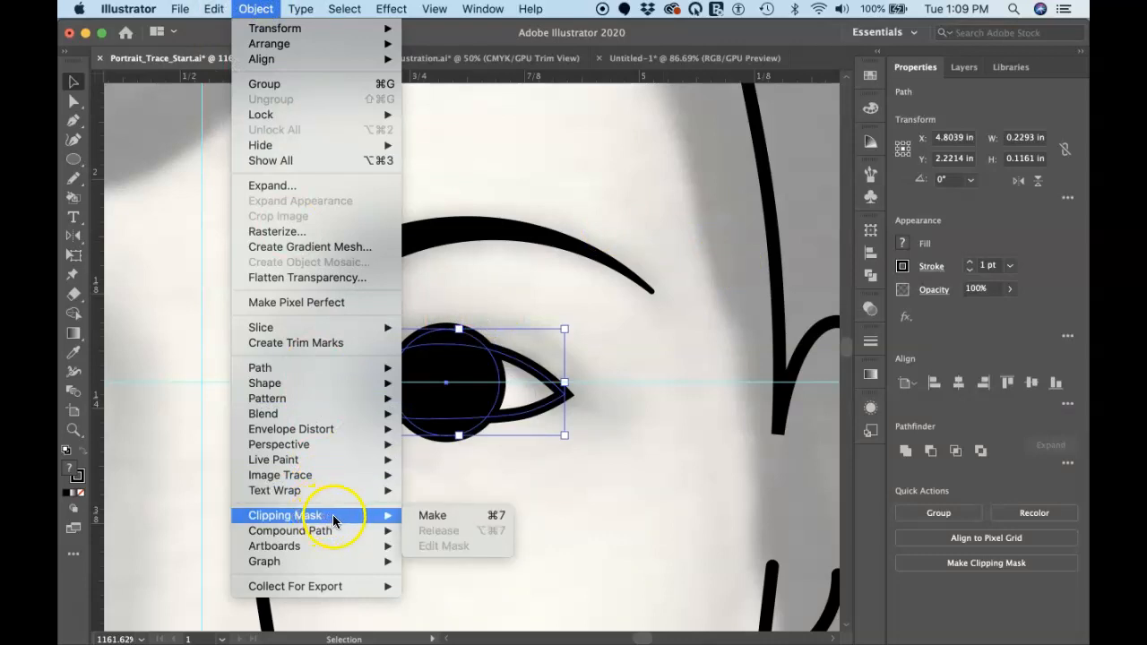
{"action": "left_click", "coordinate": [467, 517]}
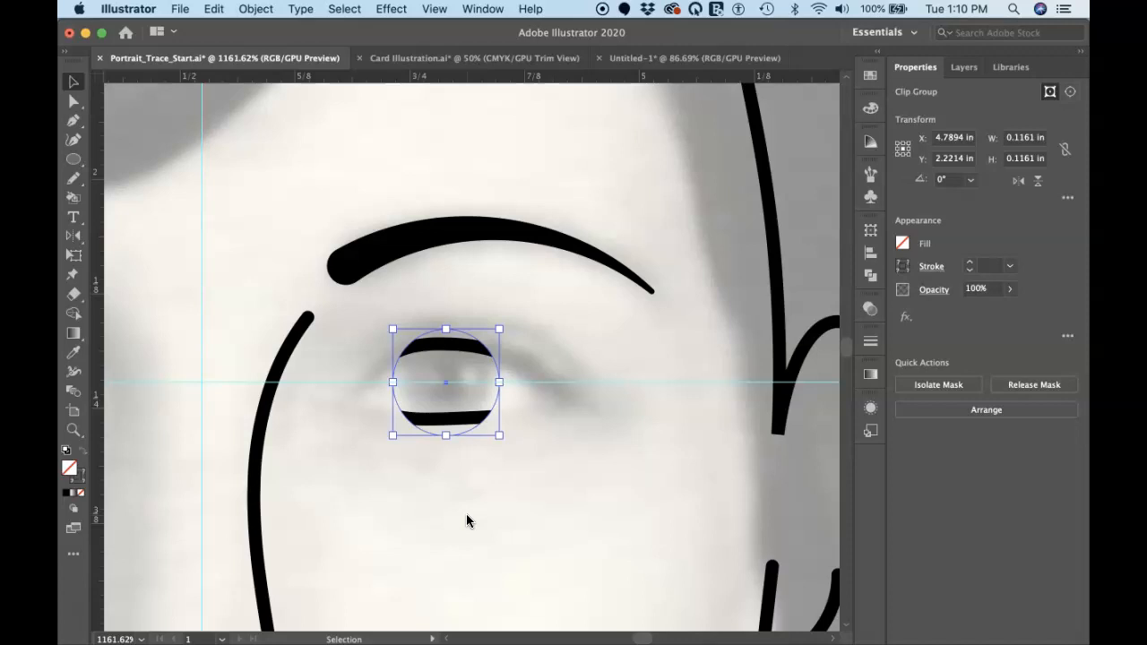
{"action": "key", "text": "super+z"}
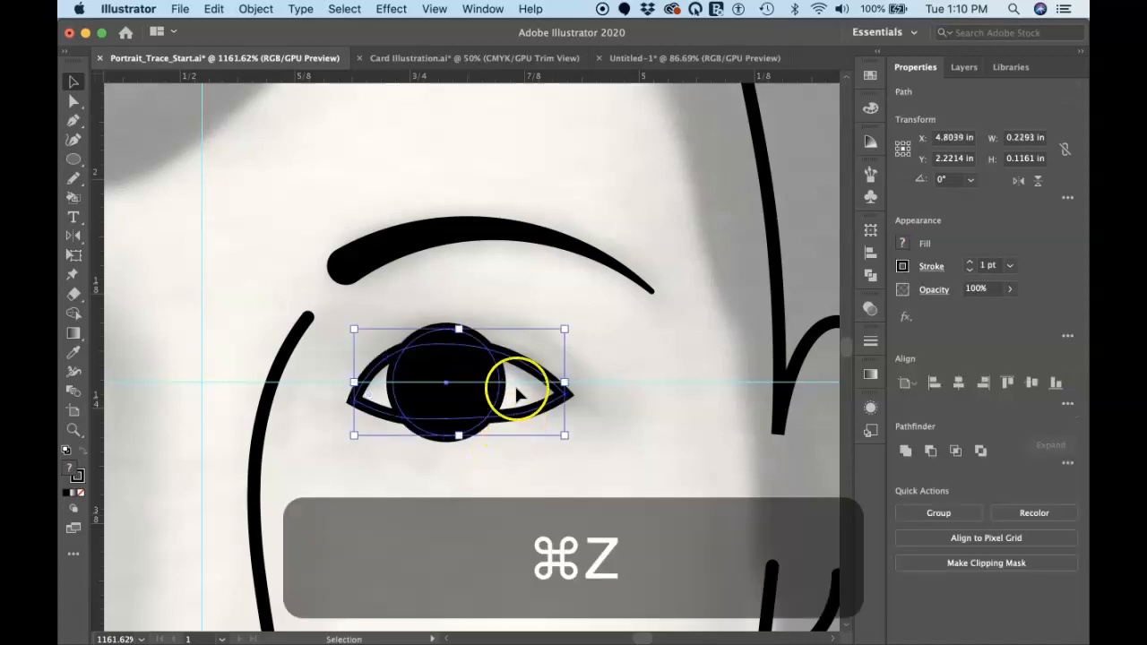
Expand Layer 4 and move the ellipse below the eye outline path in the stacking order
{"action": "left_click", "coordinate": [963, 67]}
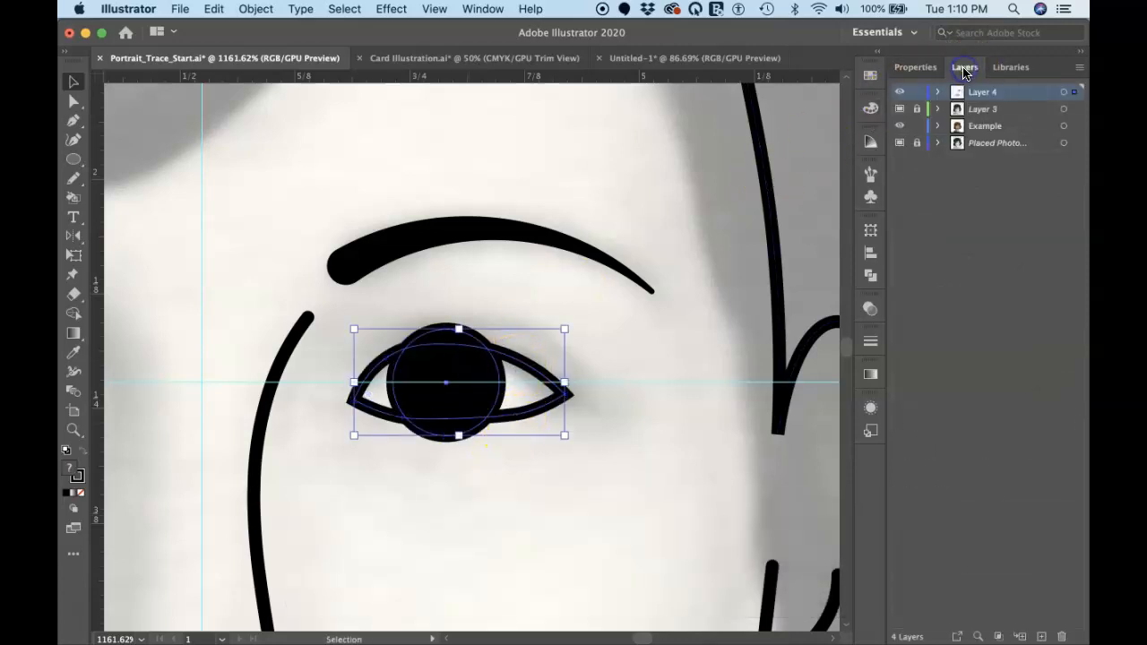
{"action": "left_click", "coordinate": [937, 91]}
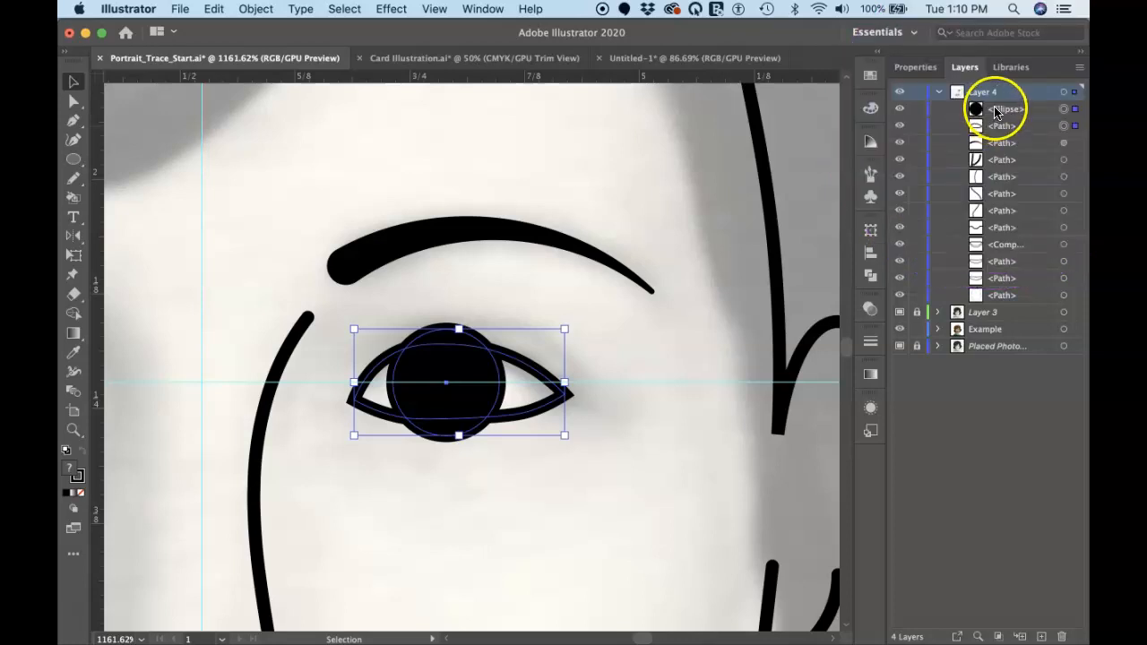
{"action": "left_click", "coordinate": [997, 109]}
{"action": "left_click_drag", "start_coordinate": [997, 109], "coordinate": [993, 135]}
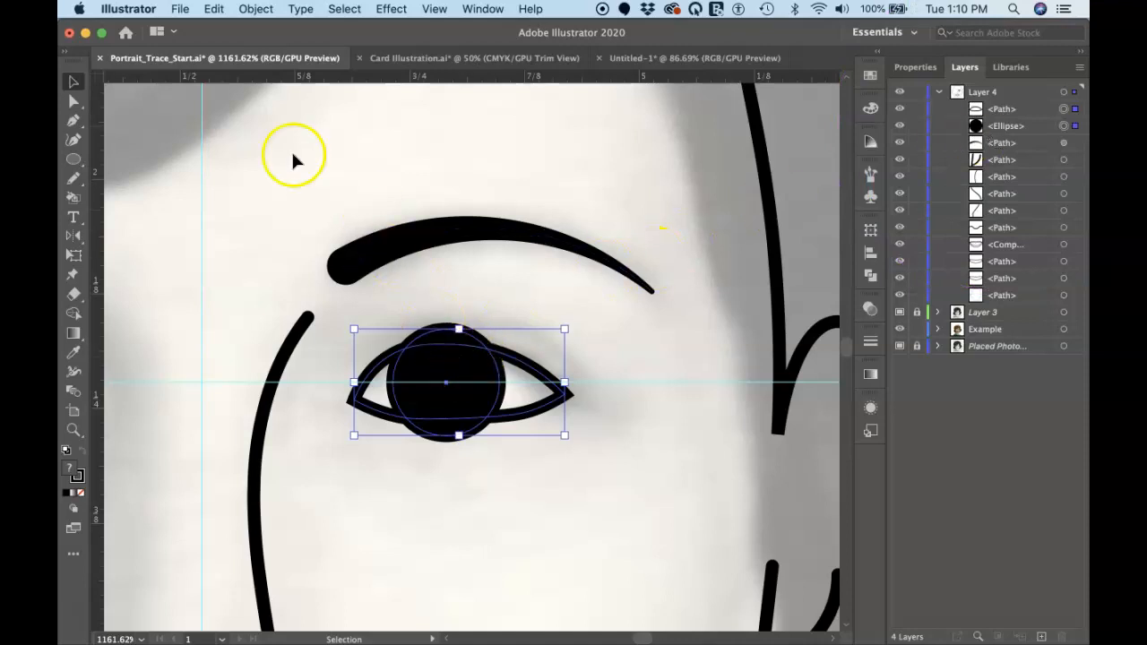
Try clipping the black circle with the eye outline stacked above it, and undo the mask
{"action": "left_click", "coordinate": [261, 11]}
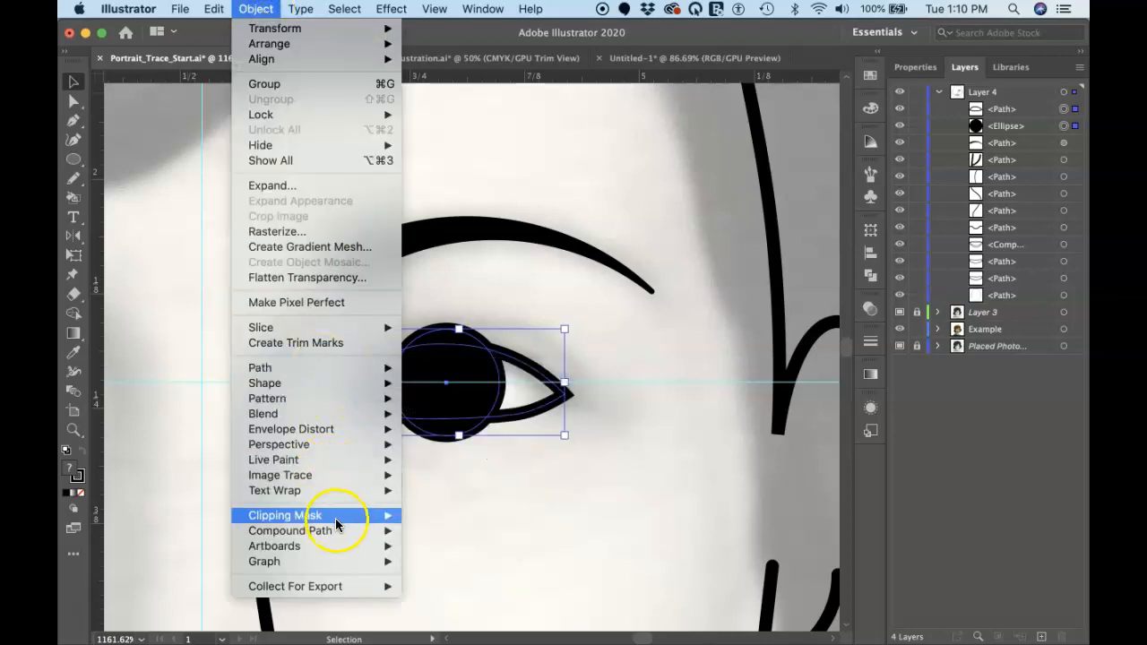
{"action": "mouse_move", "coordinate": [336, 525]}
{"action": "left_click", "coordinate": [418, 515]}
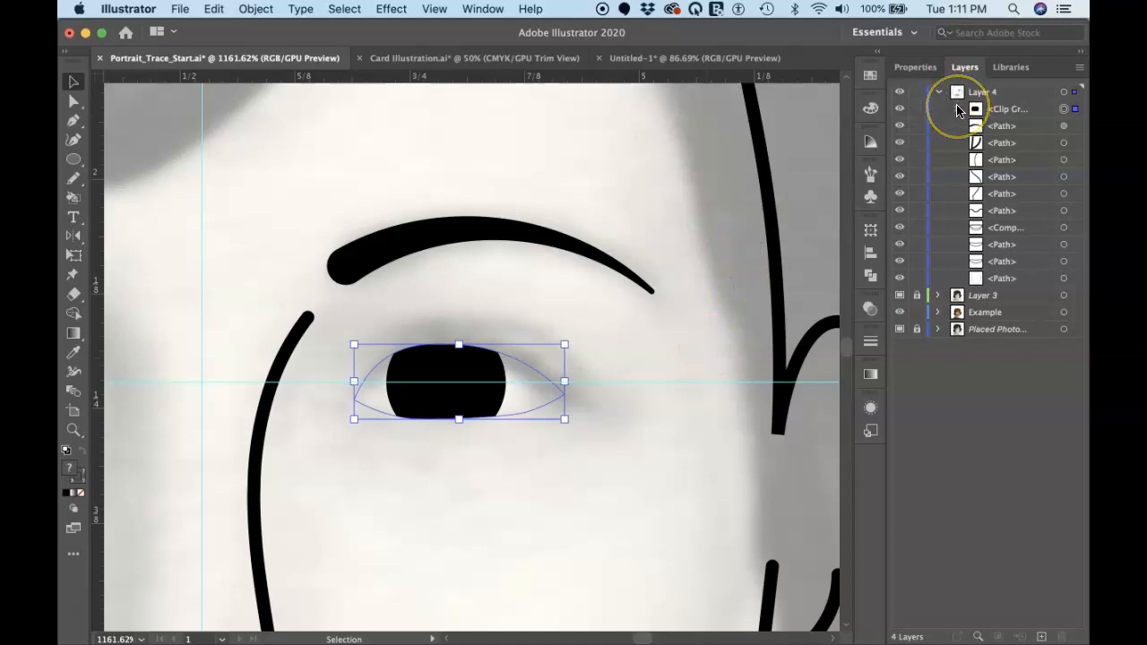
{"action": "key", "text": "super+z"}
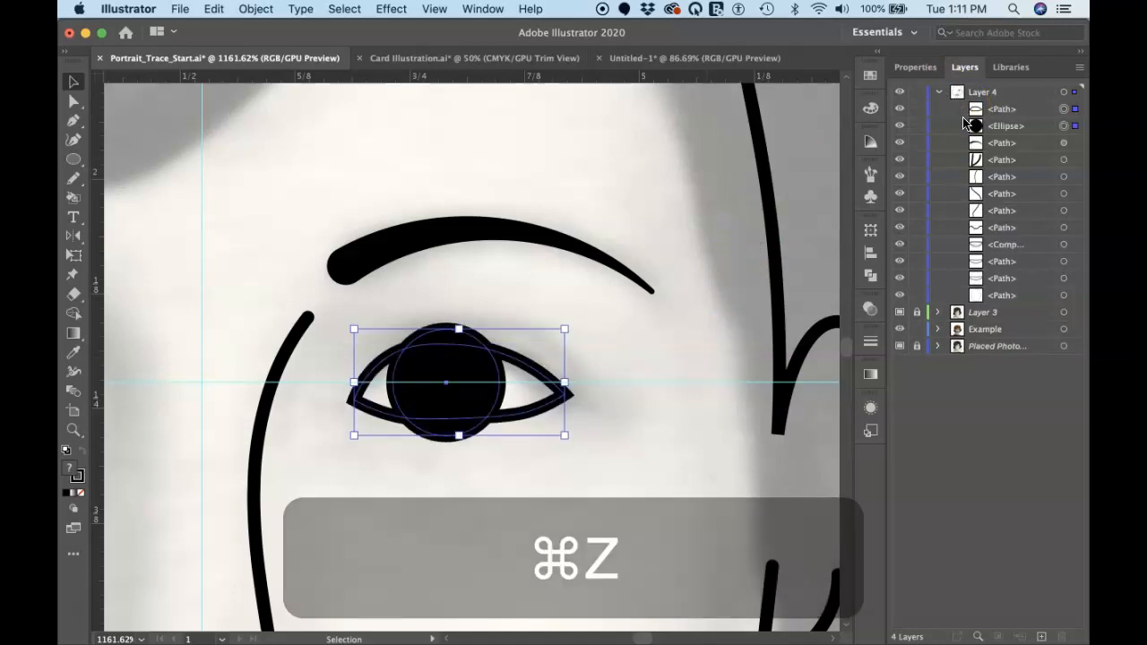
Duplicate the eye outline path directly below the ellipse in Layer 4
{"action": "left_click", "coordinate": [1002, 110]}
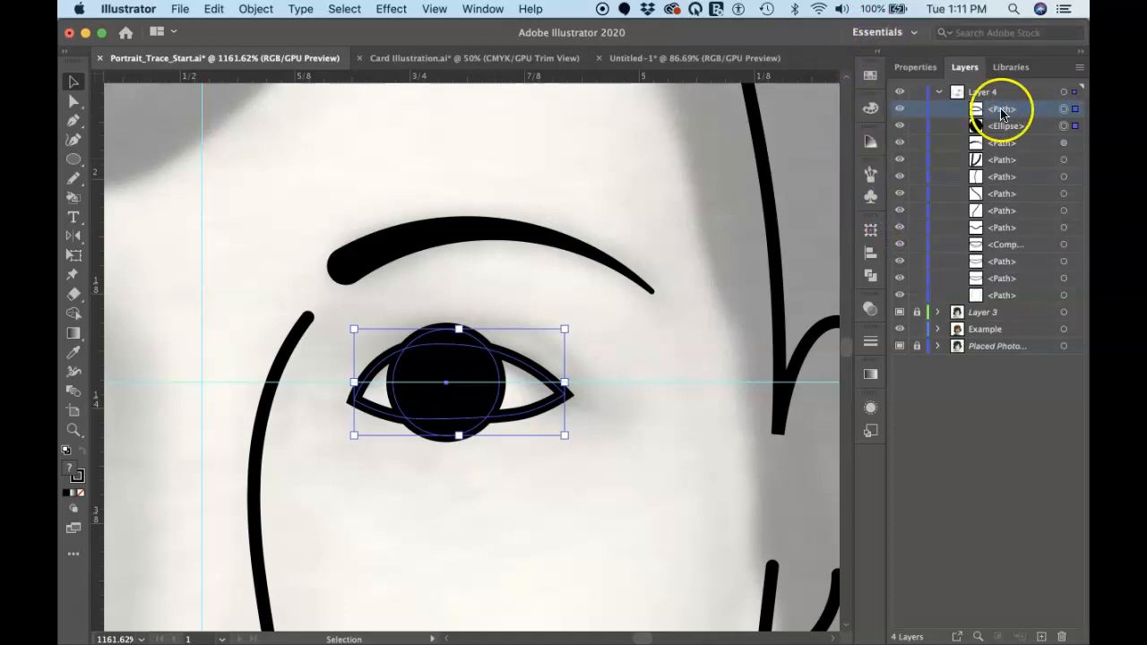
{"action": "left_click_drag", "start_coordinate": [1024, 113], "coordinate": [1027, 133]}
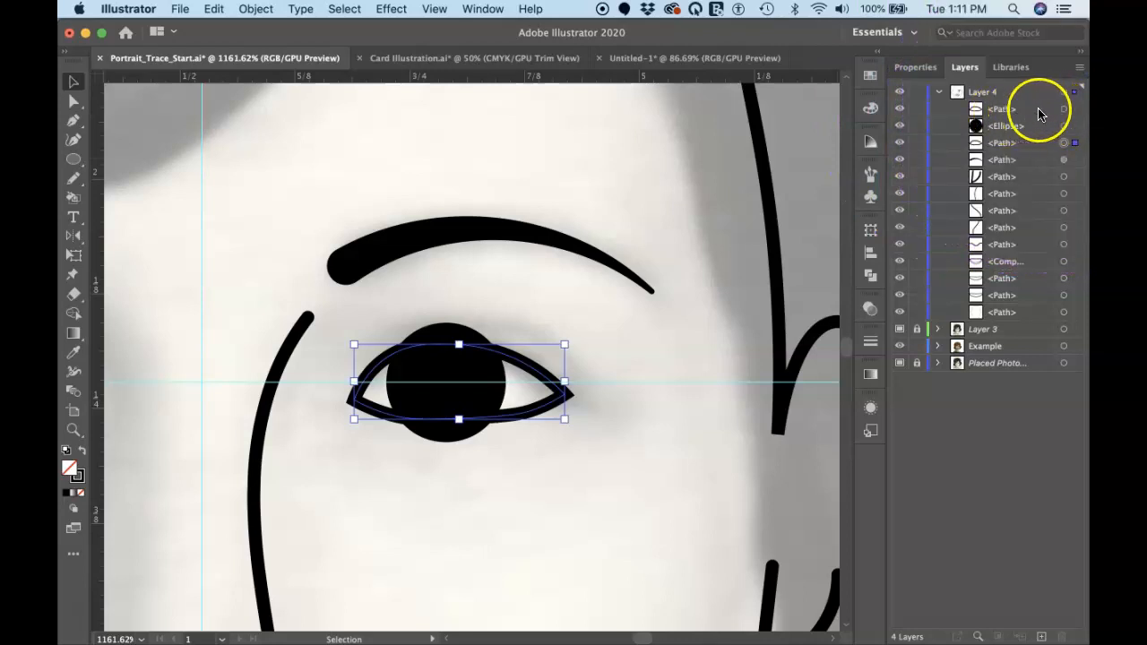
Make a clipping mask from the topmost eye outline path and the ellipse below it in Layer 4
{"action": "left_click", "coordinate": [1066, 110]}
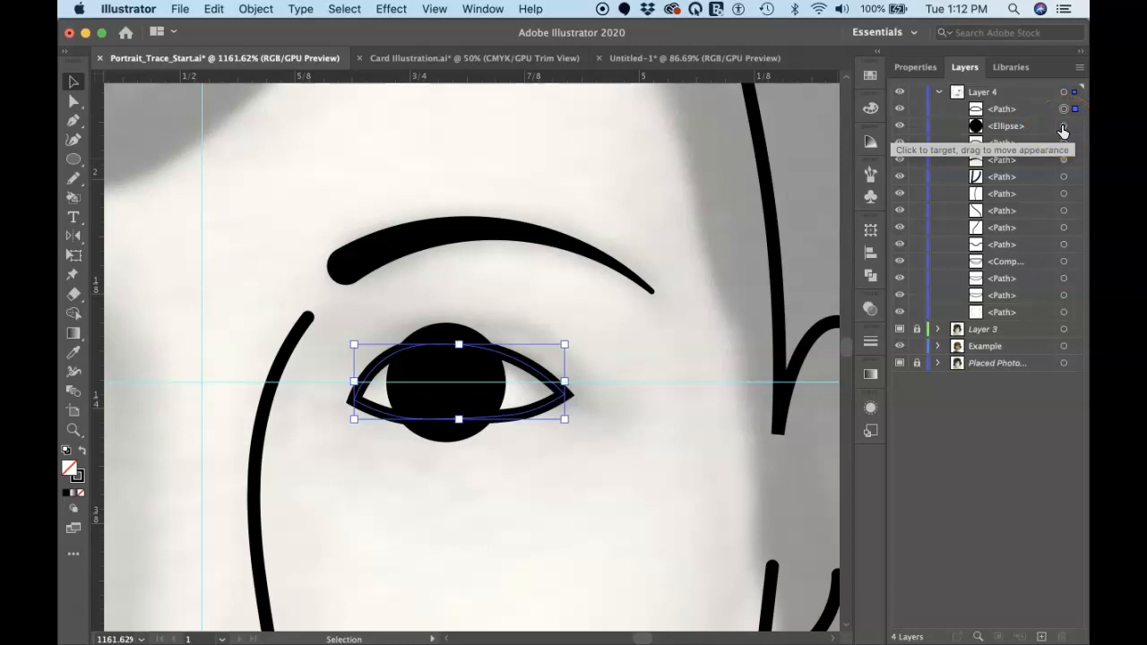
{"action": "left_click", "coordinate": [1064, 131], "text": "shift"}
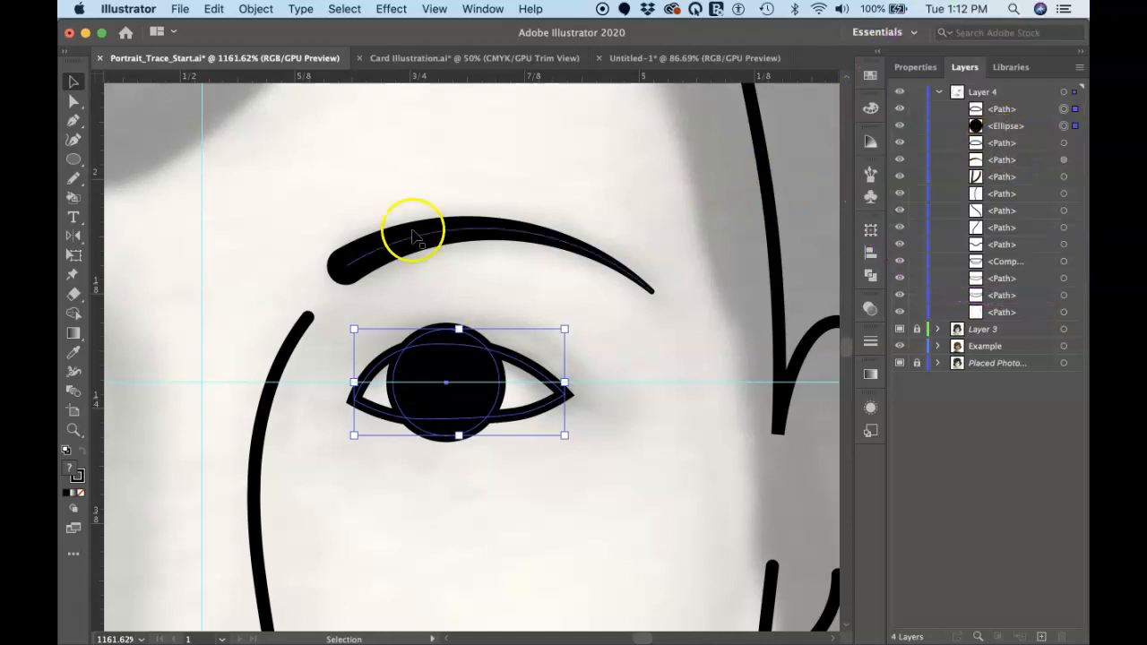
{"action": "left_click", "coordinate": [257, 10]}
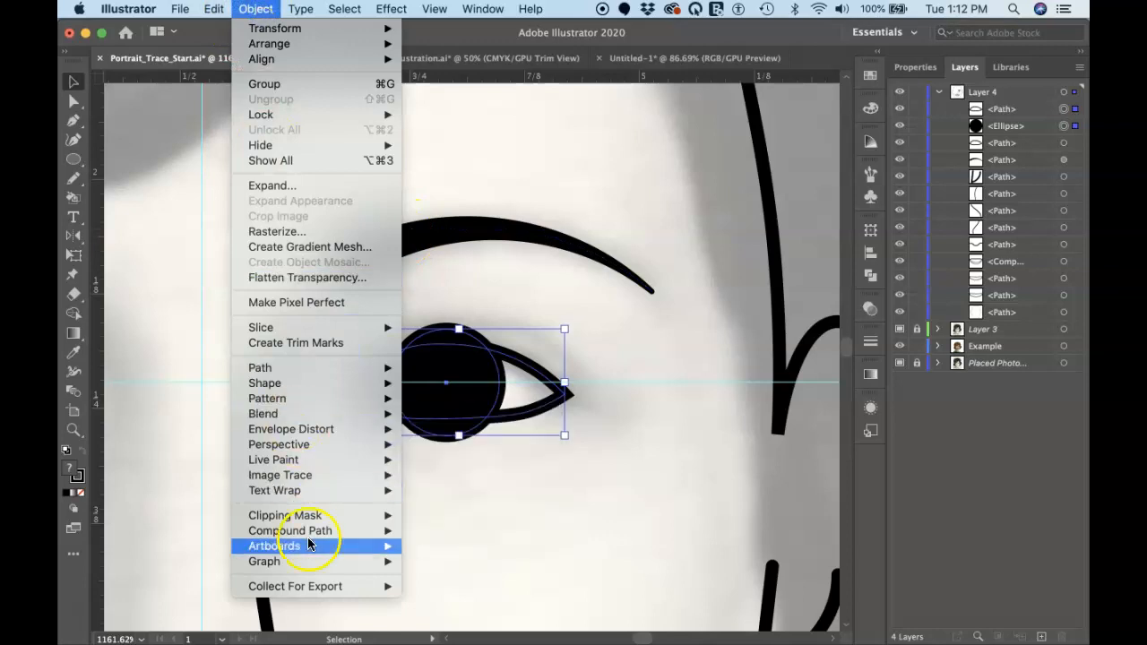
{"action": "mouse_move", "coordinate": [323, 512]}
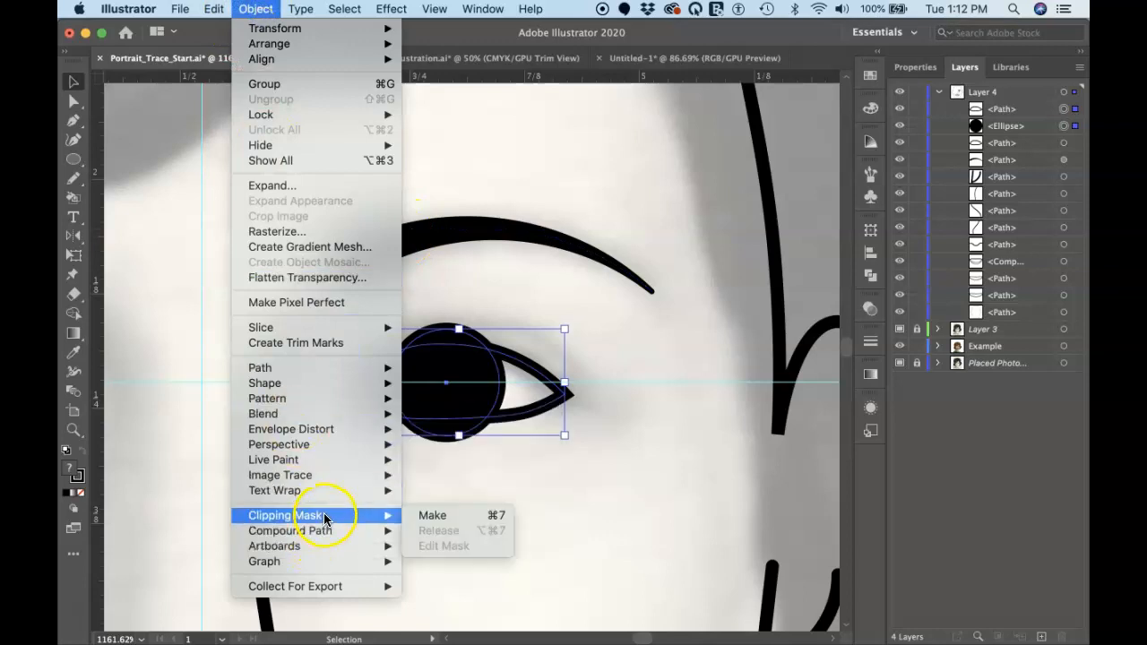
{"action": "left_click", "coordinate": [451, 516]}
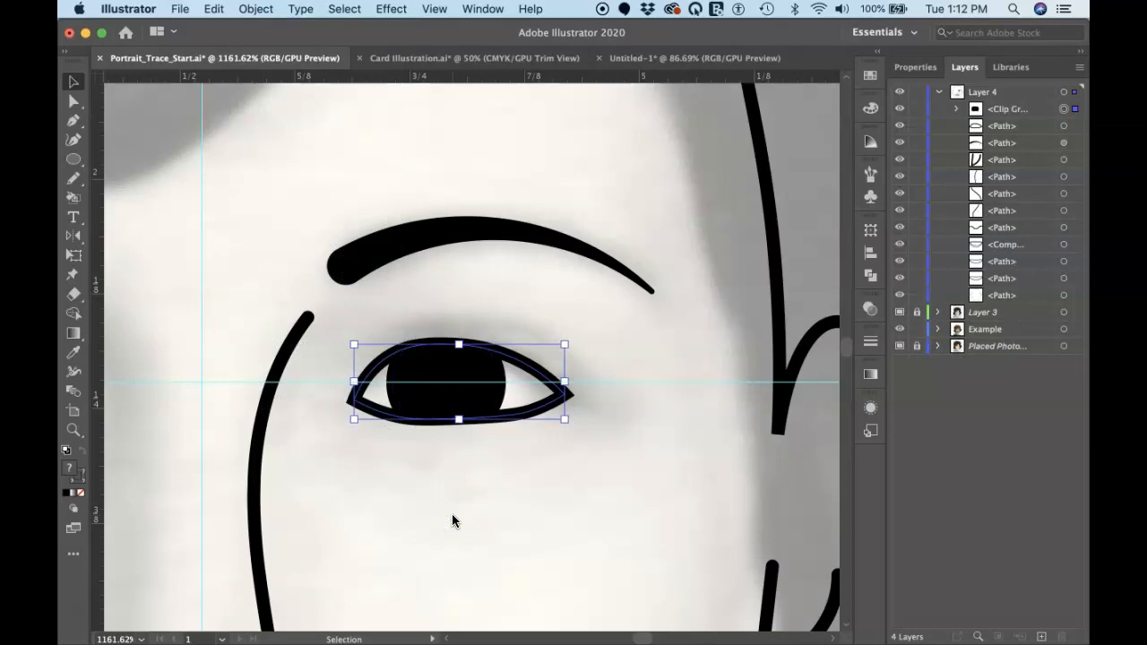
Select only the black circle inside the clip group, set its stroke to None, and deselect it
{"action": "key", "text": "a"}
{"action": "left_click", "coordinate": [472, 458]}
{"action": "left_click", "coordinate": [462, 403]}
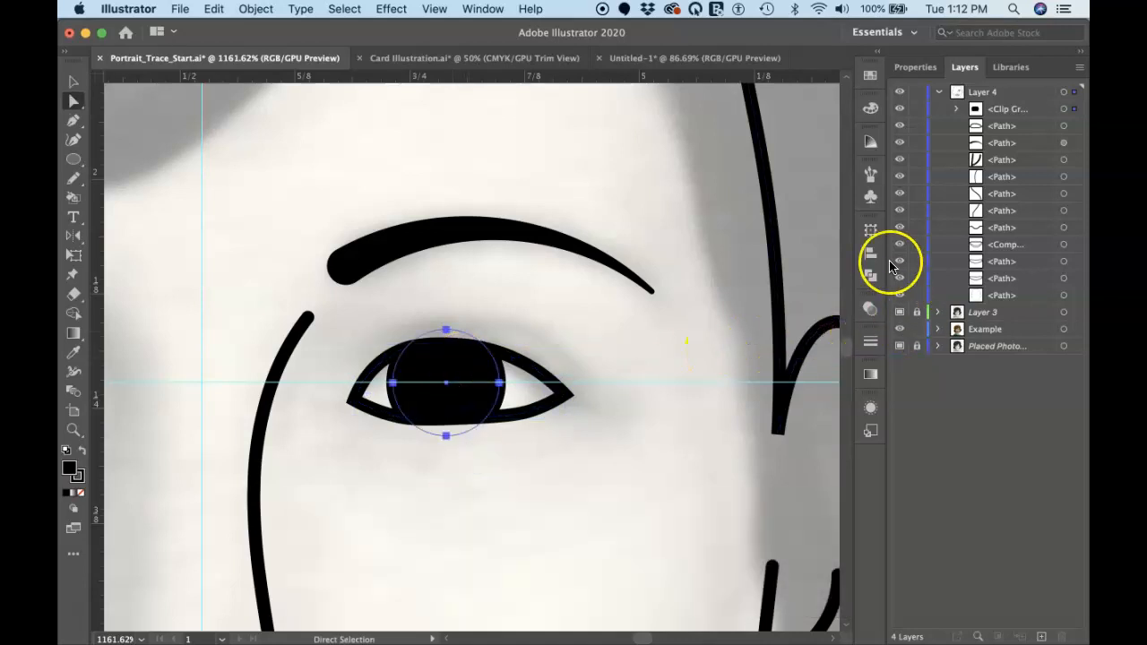
{"action": "left_click", "coordinate": [917, 68]}
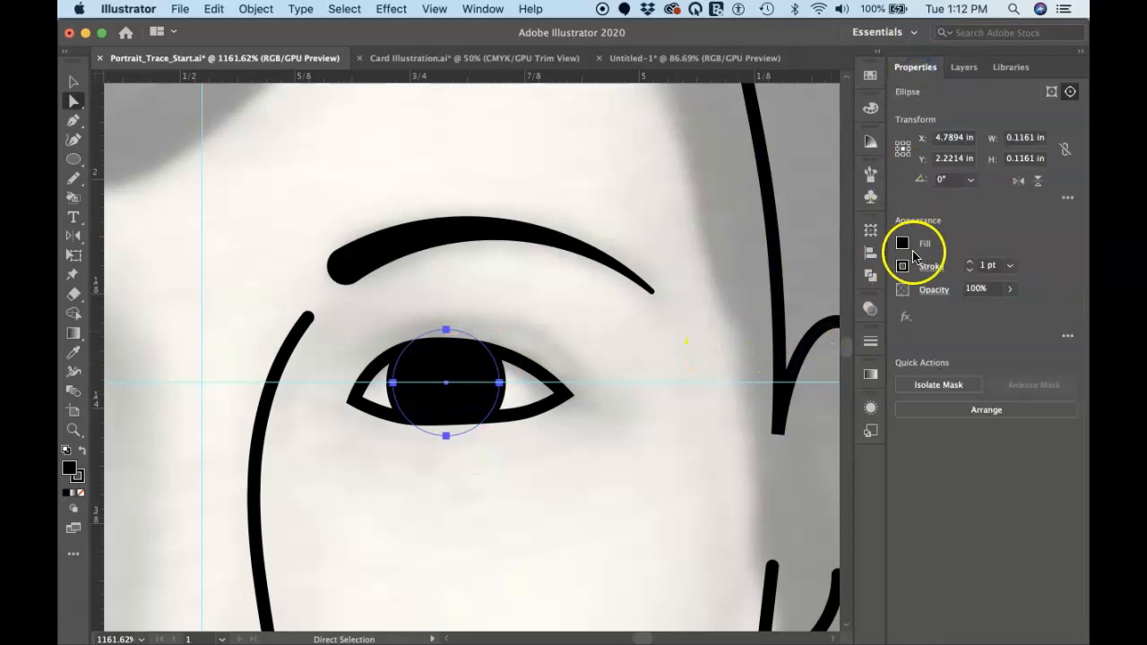
{"action": "left_click", "coordinate": [902, 268]}
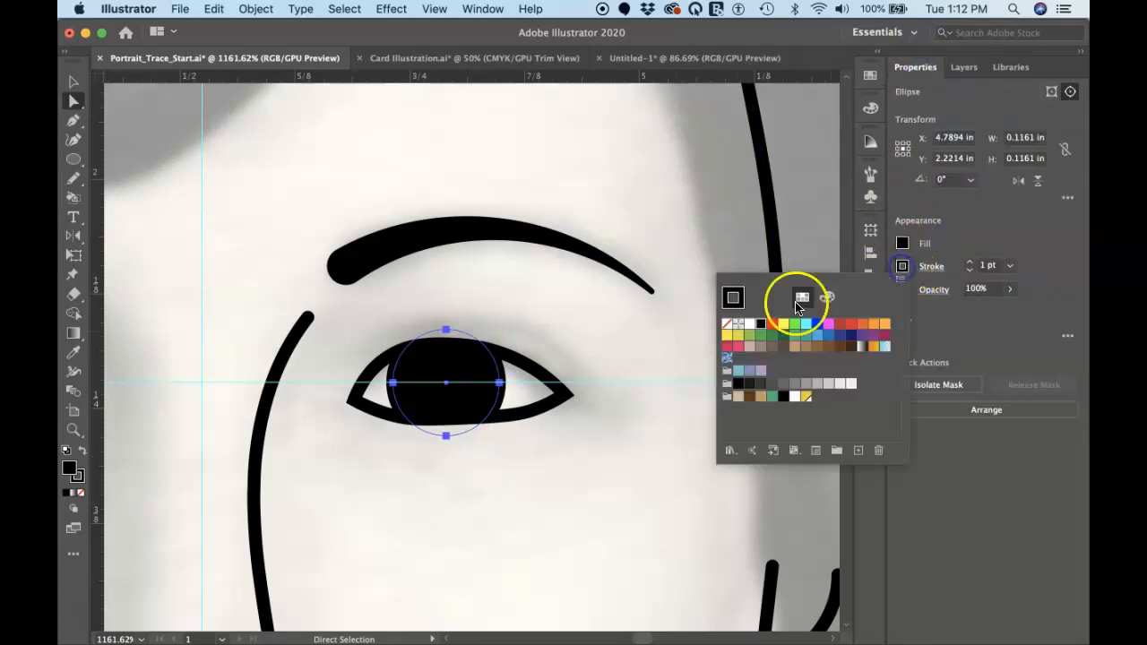
{"action": "left_click", "coordinate": [727, 324]}
{"action": "left_click", "coordinate": [576, 357]}
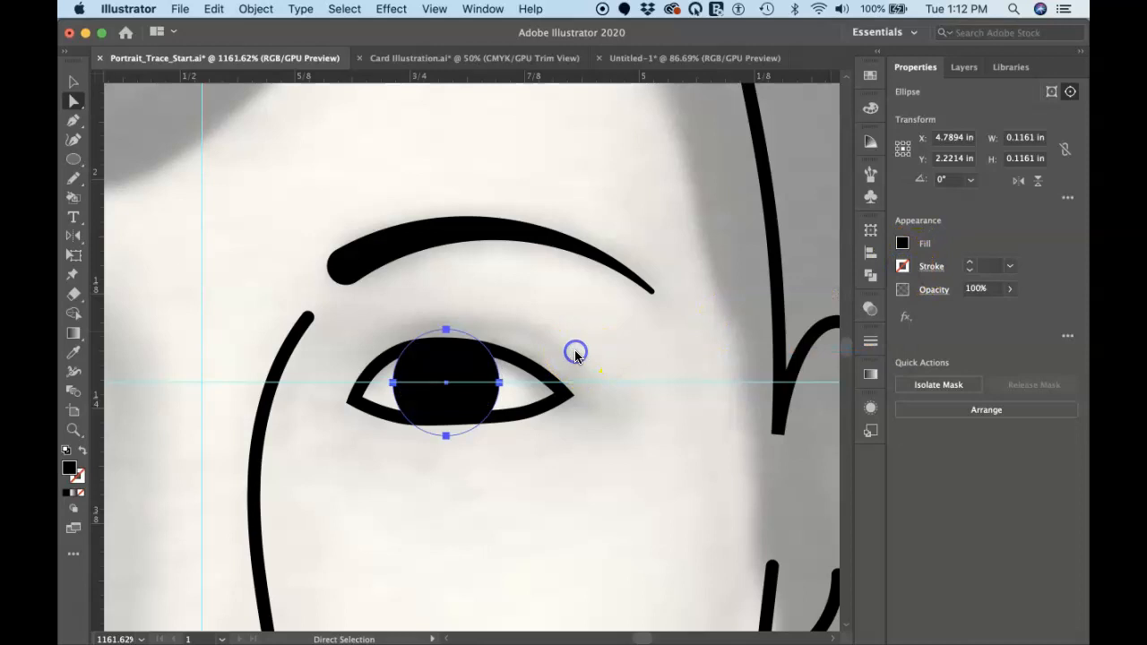
{"action": "left_click", "coordinate": [634, 368]}
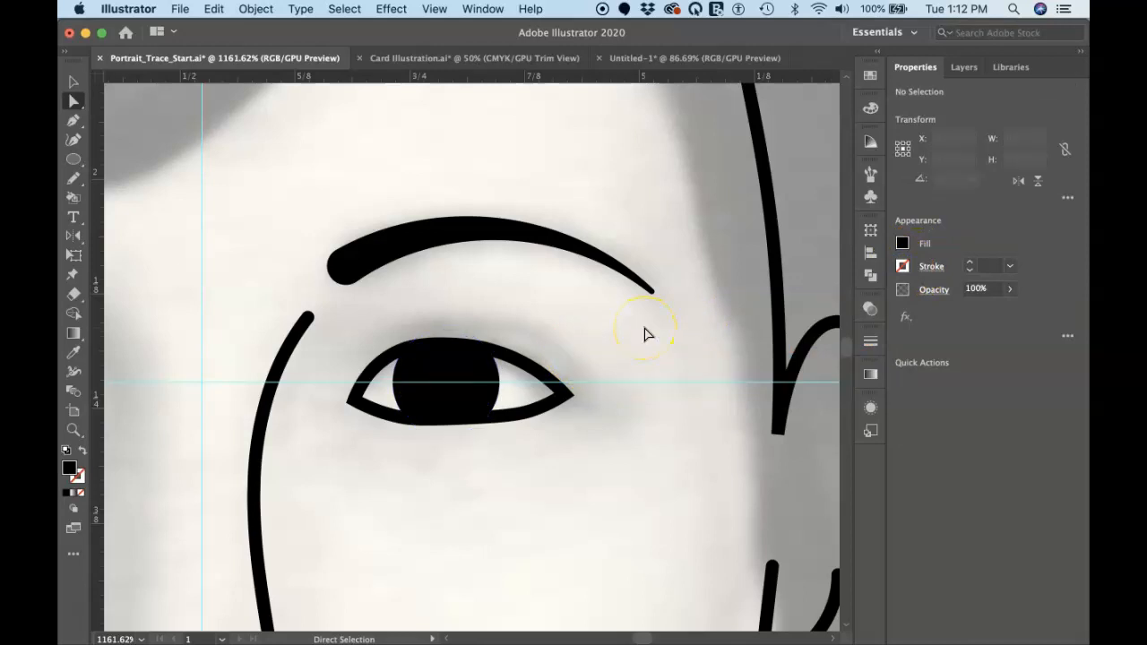
Group the iris clip group with the eye outline path directly below it in Layer 4
{"action": "key", "text": "super+minus"}
{"action": "key", "text": "super+minus"}
{"action": "key", "text": "super+minus"}
{"action": "key", "text": "super+minus"}
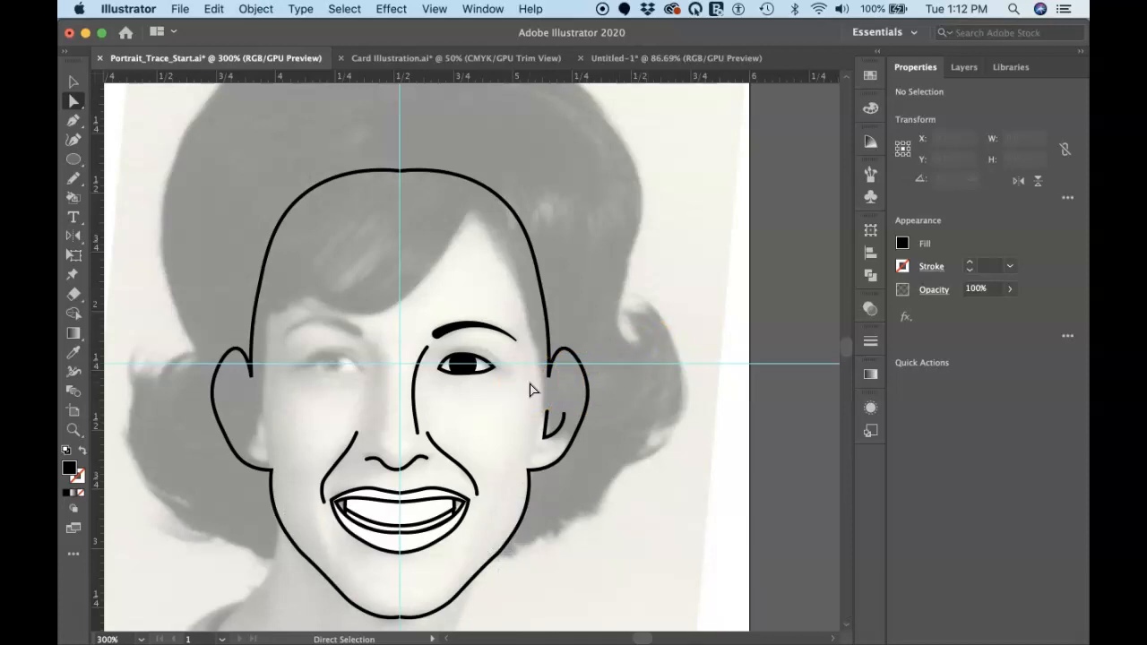
{"action": "scroll", "coordinate": [444, 375], "scroll_direction": "down", "scroll_amount": 3}
{"action": "scroll", "coordinate": [444, 374], "scroll_direction": "left", "scroll_amount": 3}
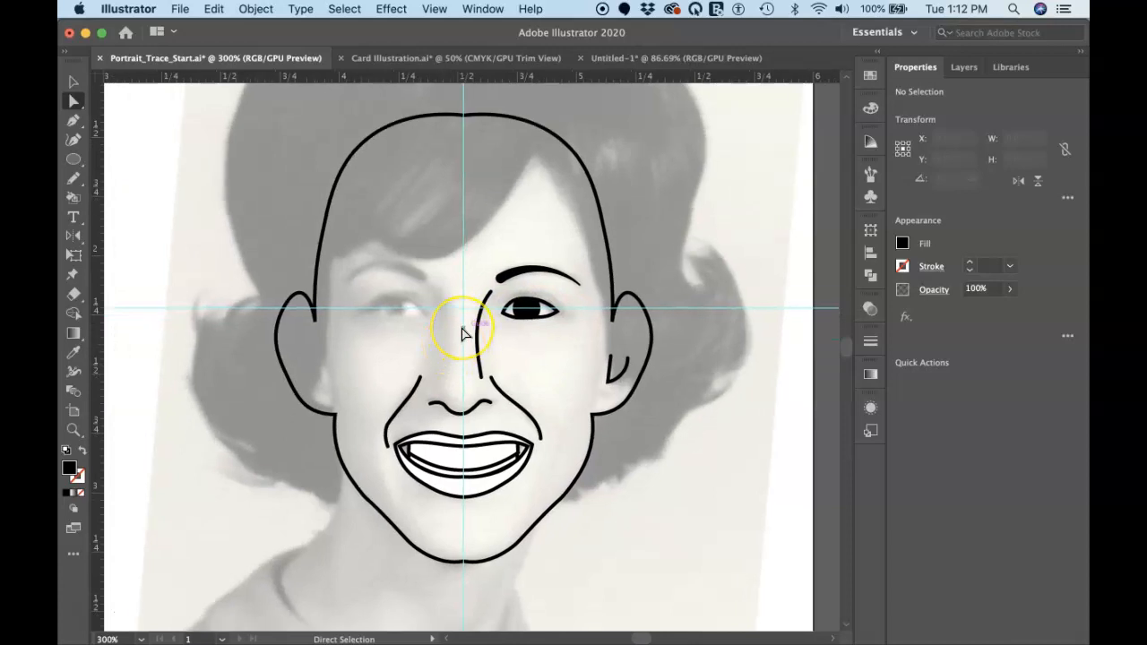
{"action": "scroll", "coordinate": [462, 333], "scroll_direction": "up", "scroll_amount": 3}
{"action": "scroll", "coordinate": [462, 333], "scroll_direction": "up", "scroll_amount": 2}
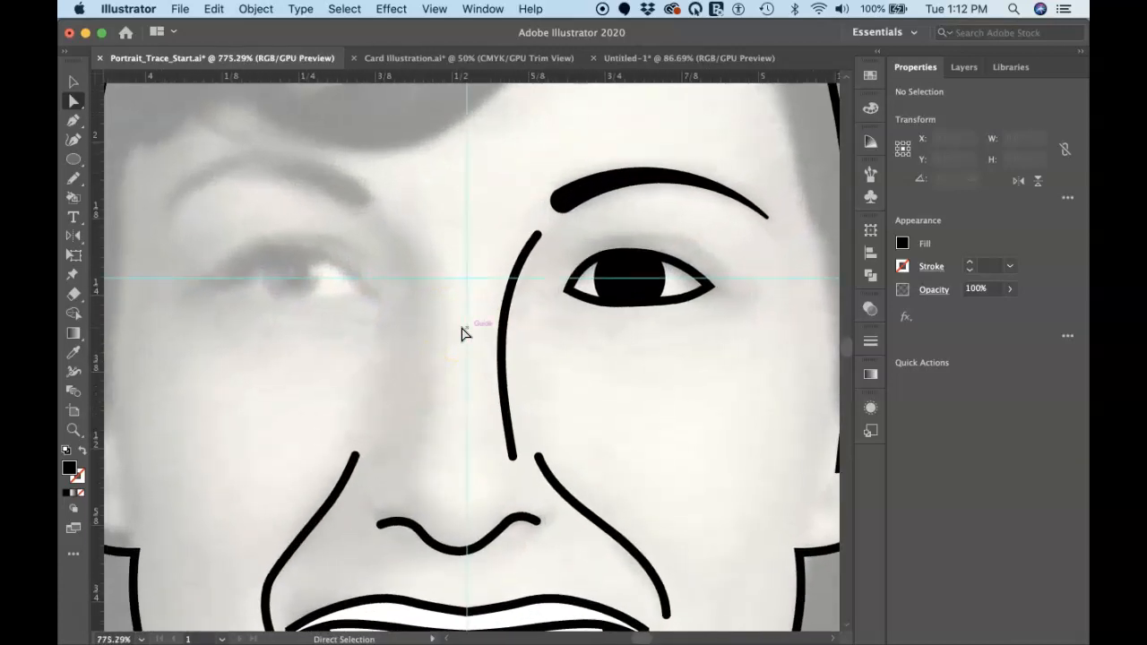
{"action": "key", "text": "v"}
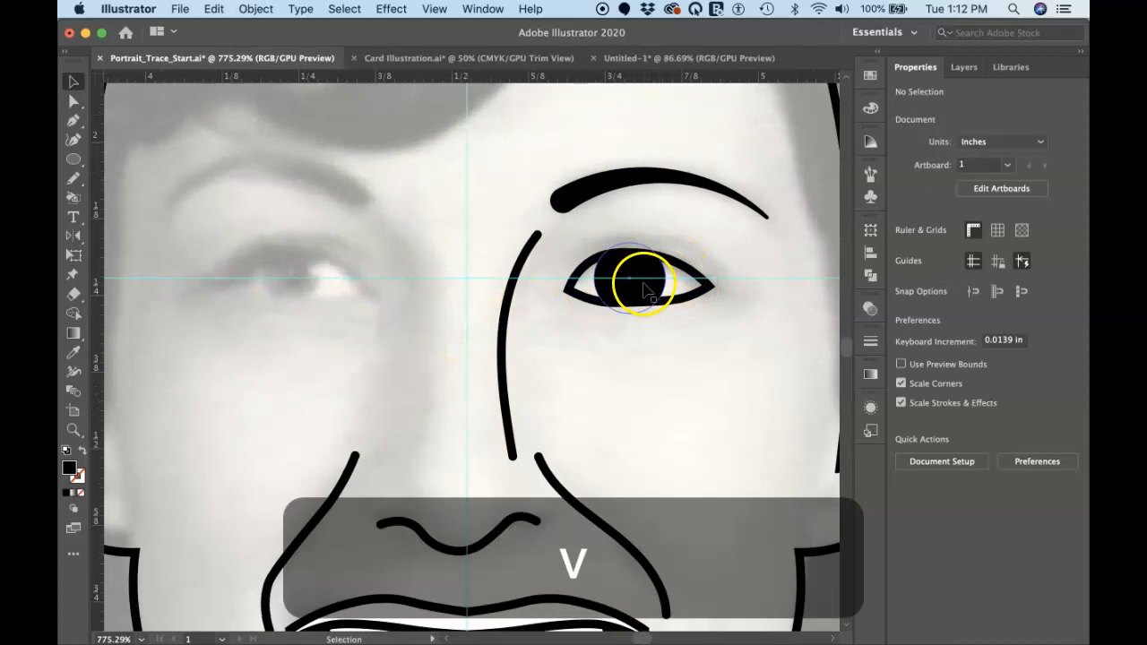
{"action": "left_click", "coordinate": [646, 288]}
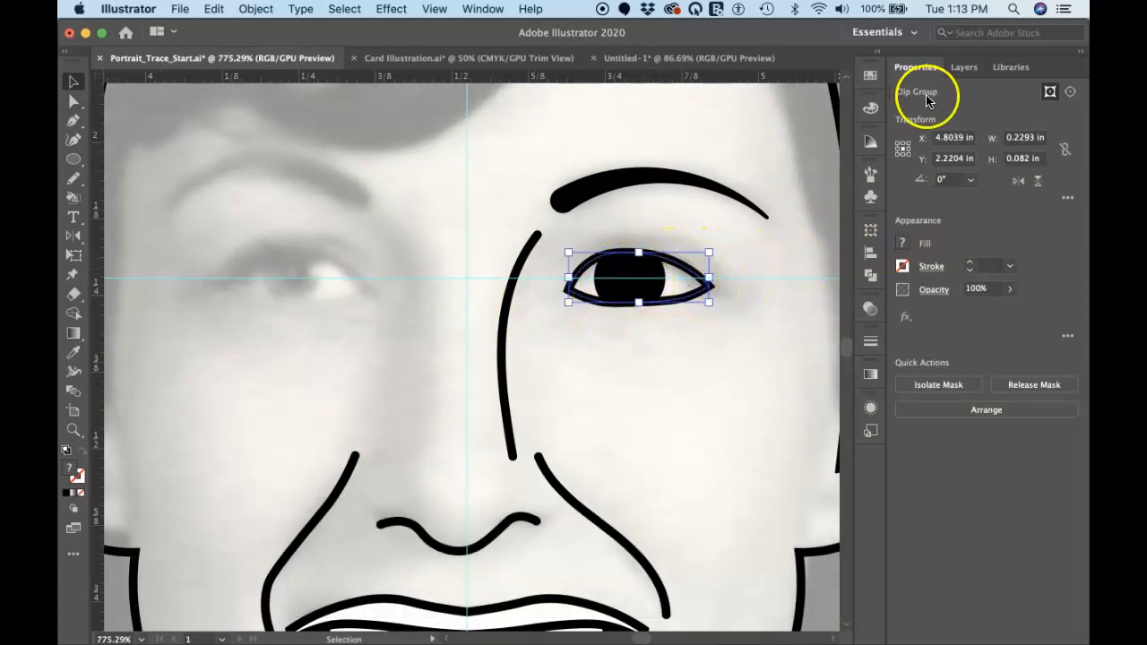
{"action": "left_click", "coordinate": [965, 67]}
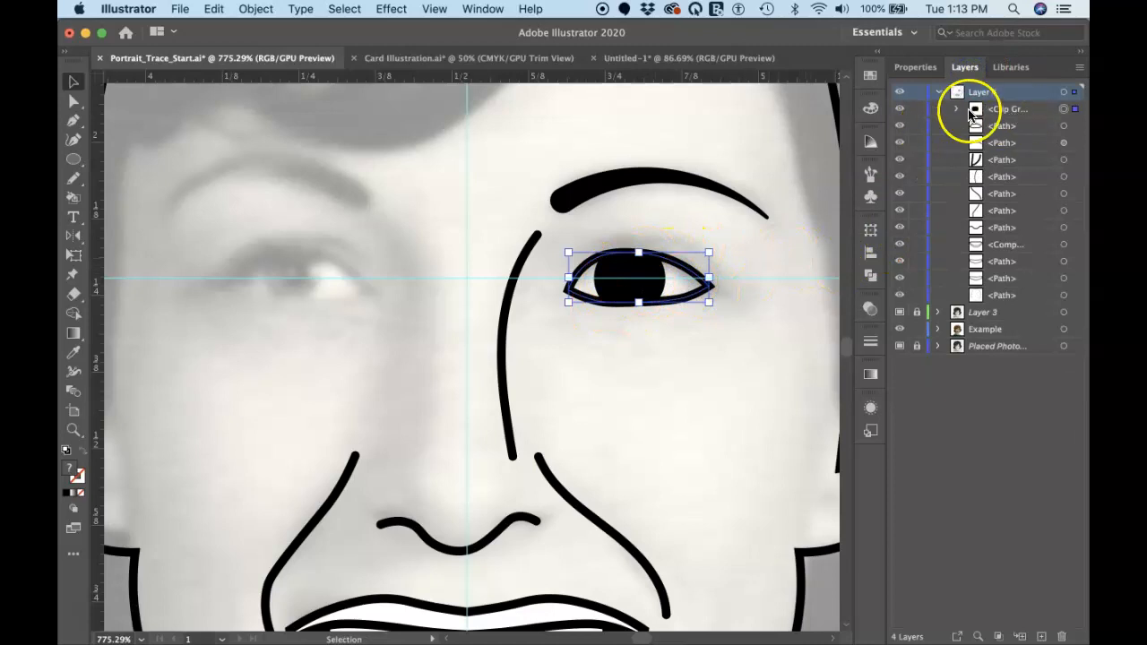
{"action": "left_click", "coordinate": [1001, 109]}
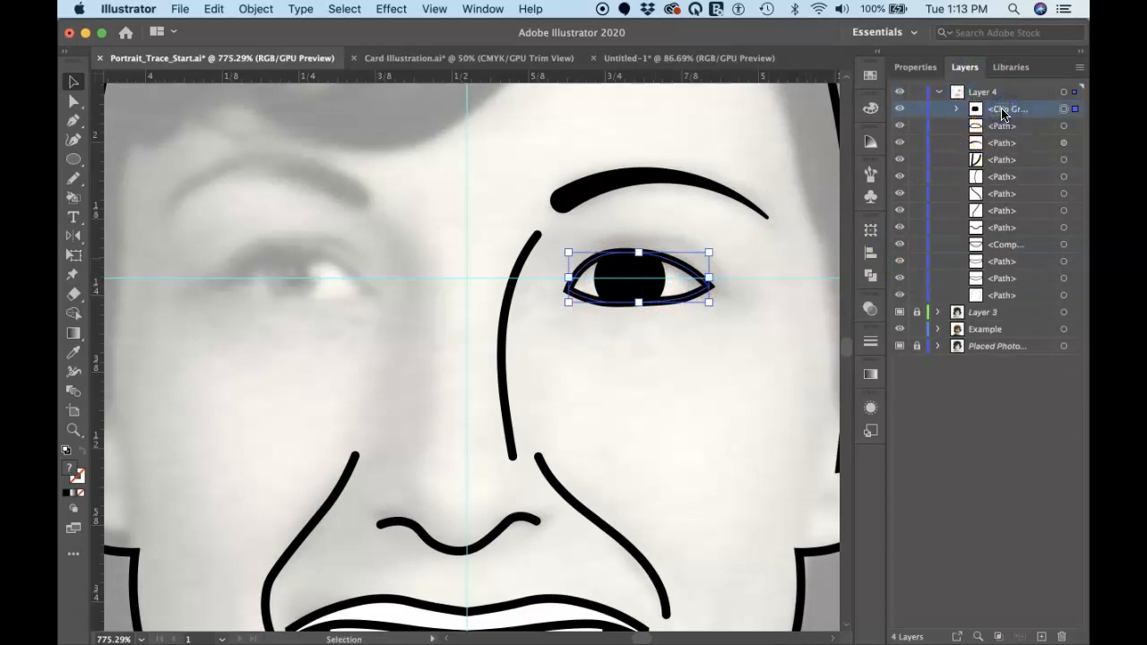
{"action": "left_click", "coordinate": [1063, 109]}
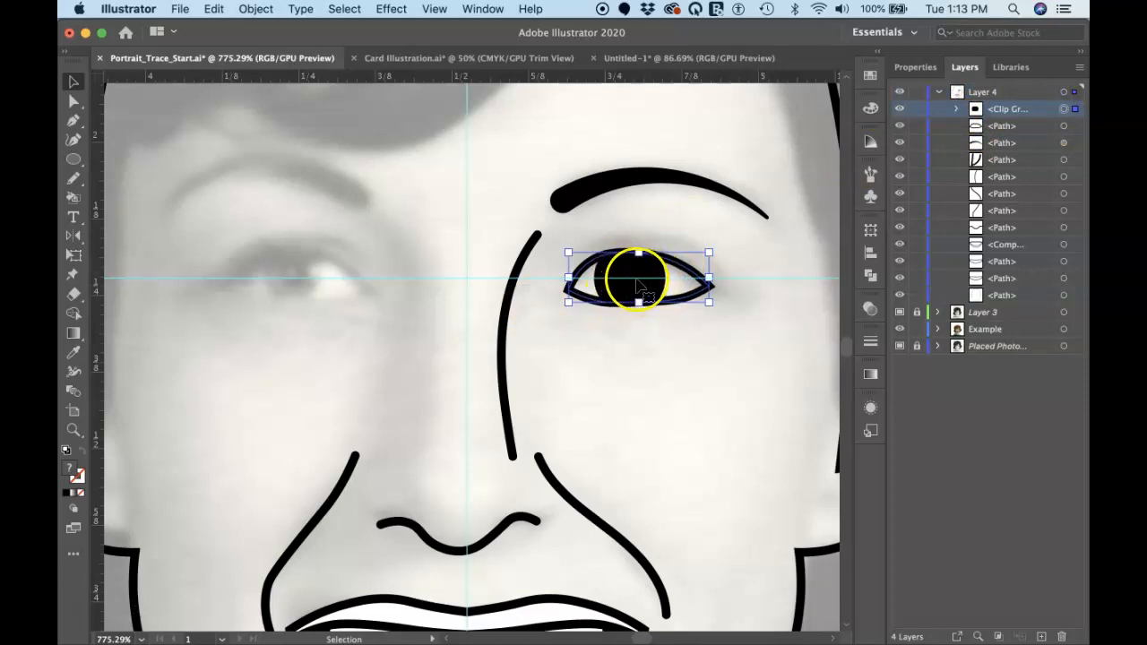
{"action": "left_click", "coordinate": [955, 109]}
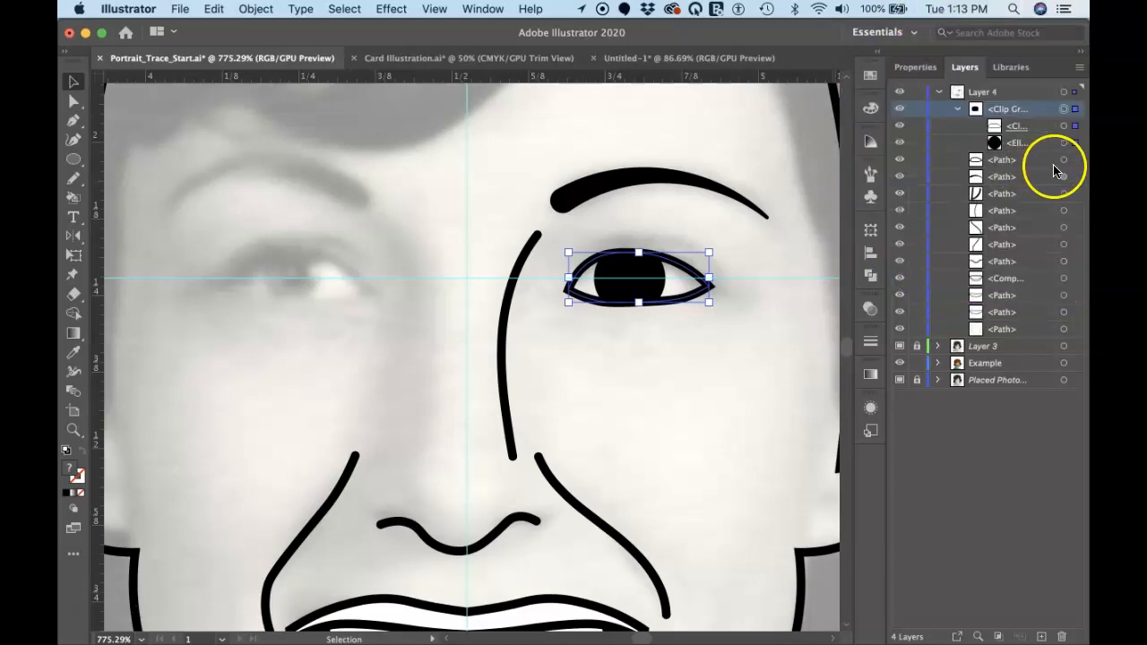
{"action": "left_click", "coordinate": [1064, 160]}
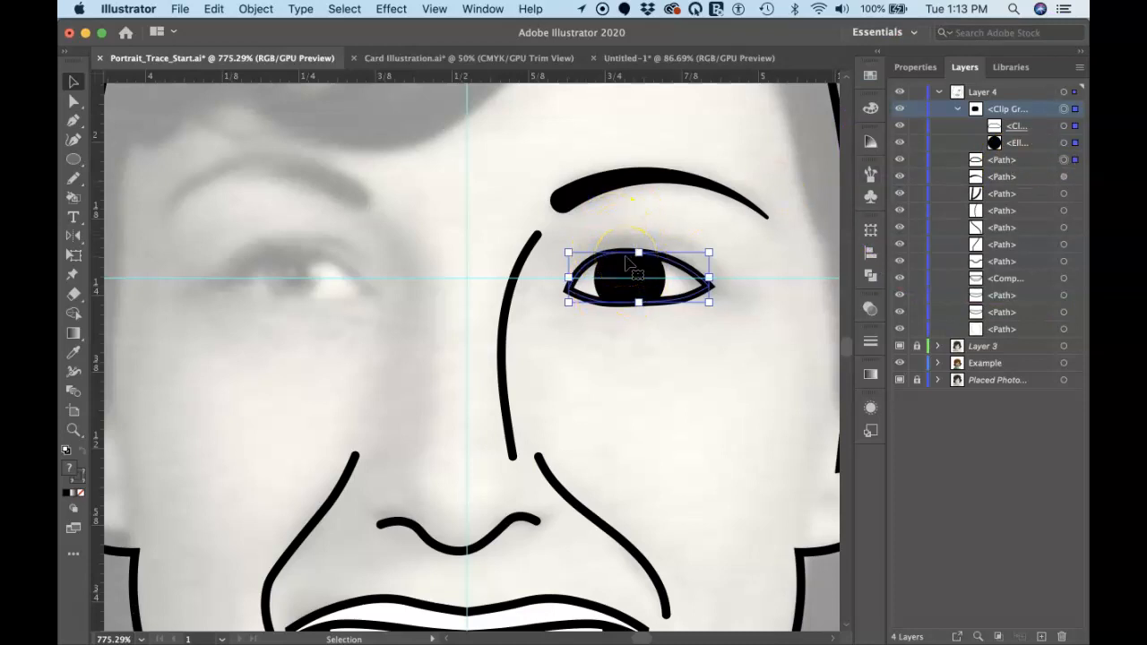
{"action": "key", "text": "super+g"}
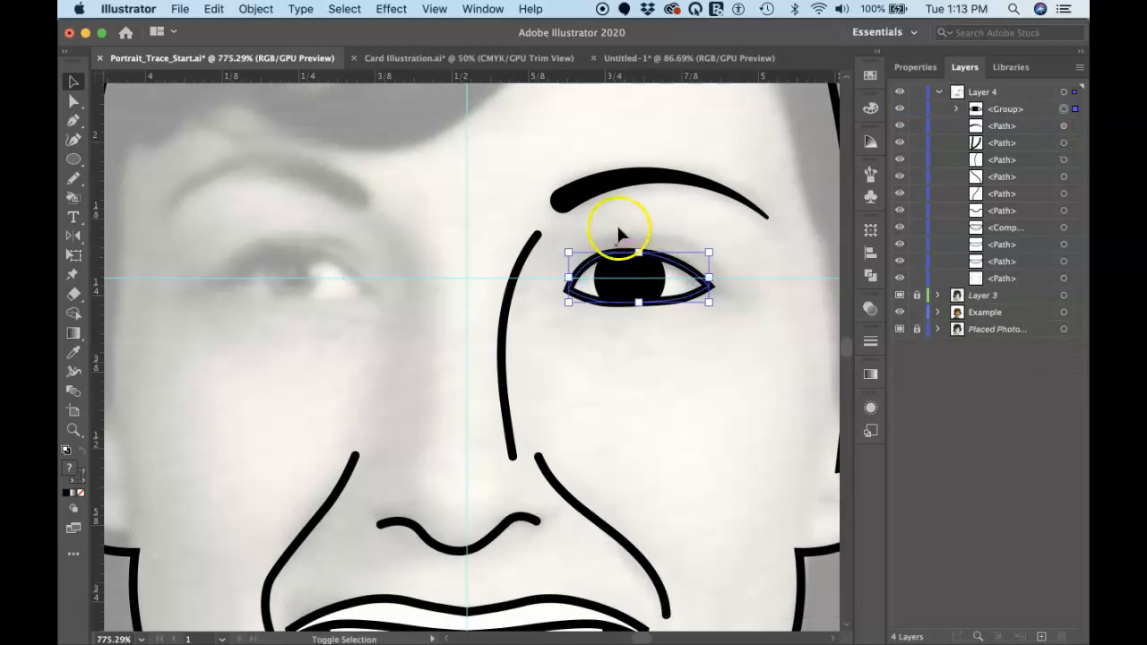
Reflect a copy of the eye group and the eyebrow across the vertical centre guide using the vertical axis, and deselect
{"action": "left_click", "coordinate": [629, 177], "text": "shift"}
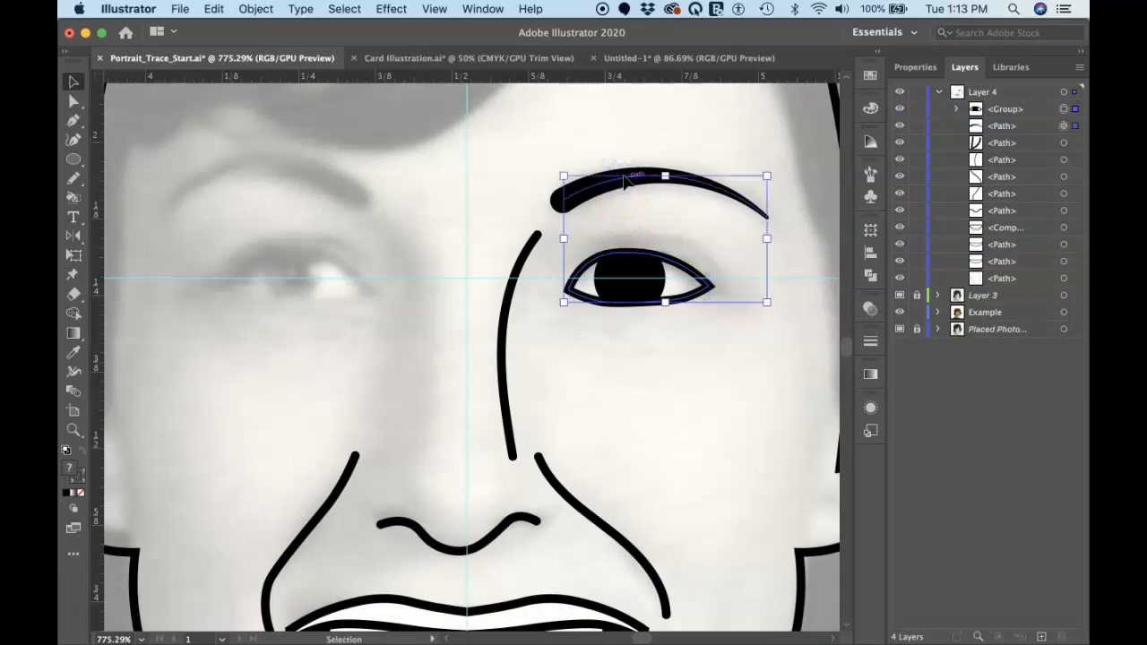
{"action": "key", "text": "o"}
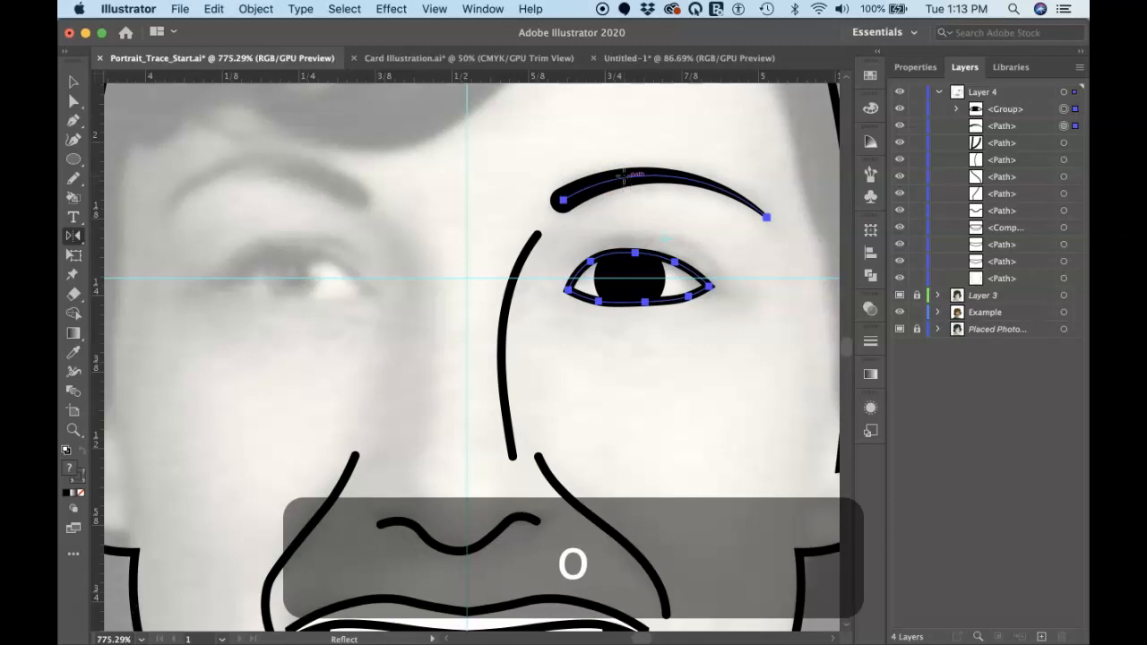
{"action": "left_click", "coordinate": [466, 278], "text": "alt"}
{"action": "left_click_drag", "start_coordinate": [212, 167], "coordinate": [527, 349]}
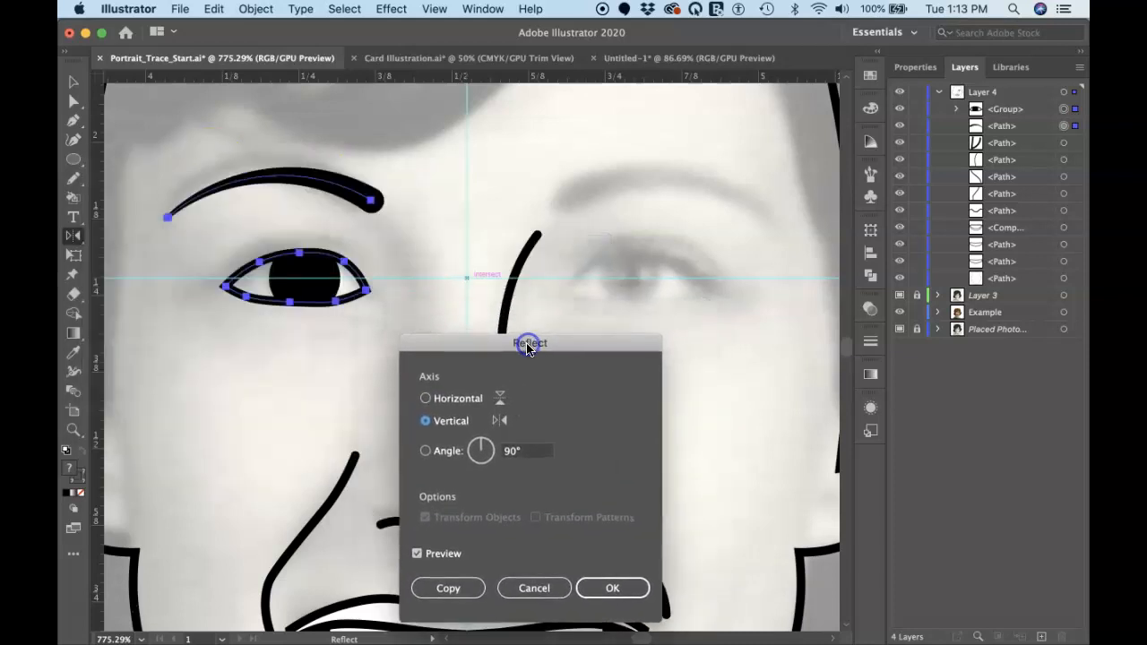
{"action": "left_click", "coordinate": [448, 588]}
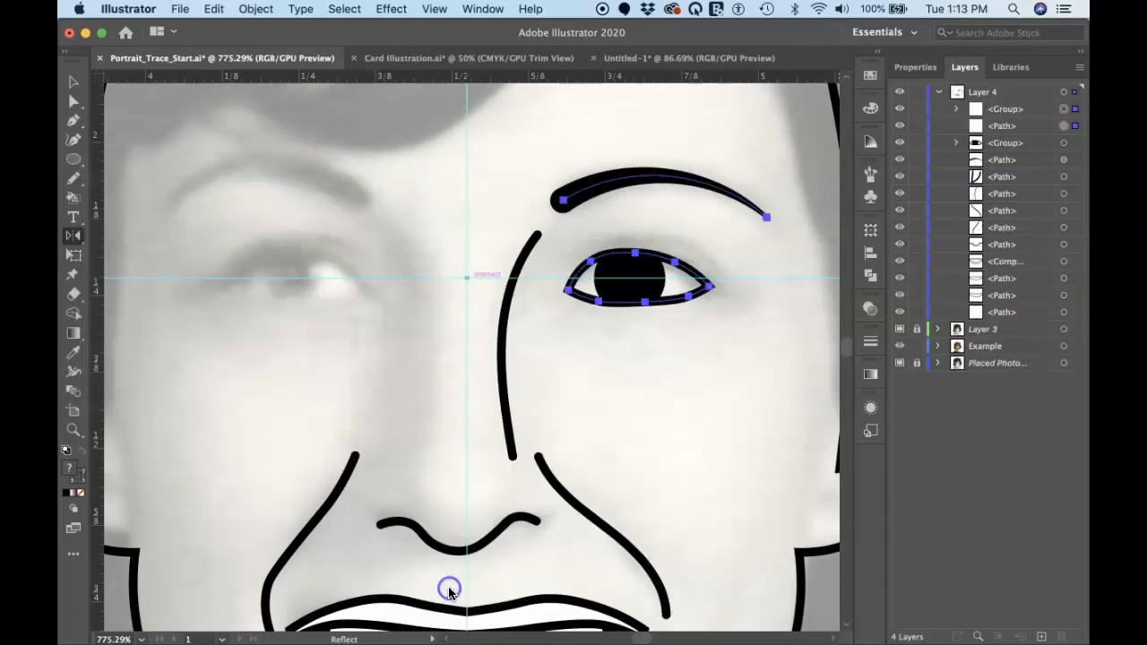
{"action": "key", "text": "v"}
{"action": "left_click", "coordinate": [592, 388]}
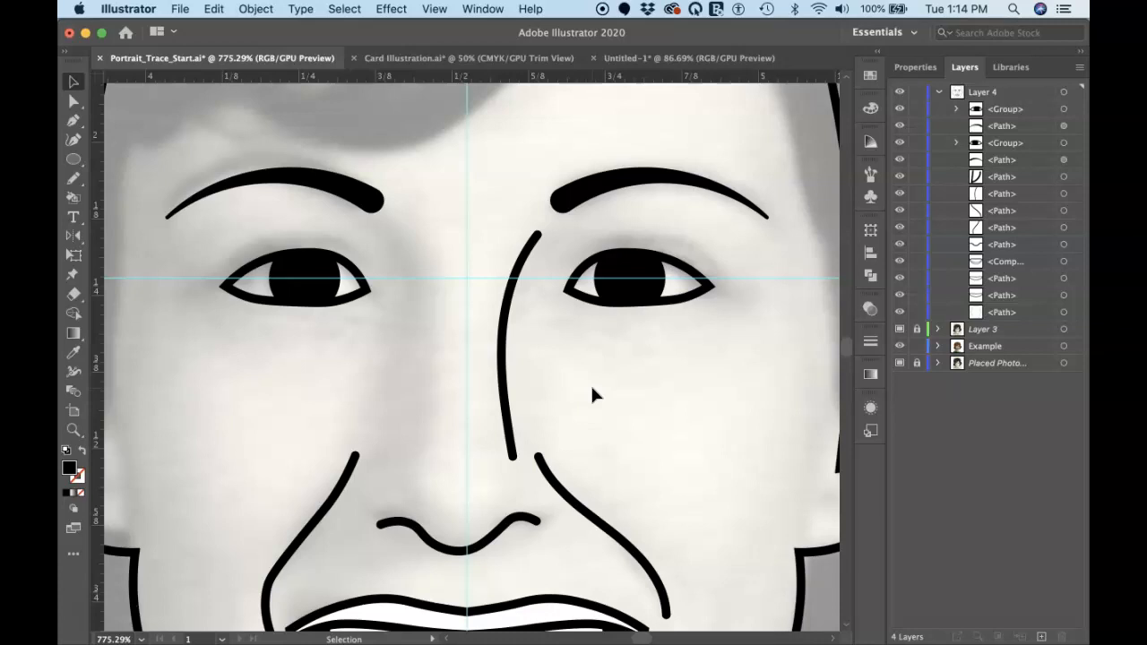
Try nudging the iris of the right-hand eye from side to side inside its clipping outline
{"action": "key", "text": "a"}
{"action": "left_click", "coordinate": [623, 296]}
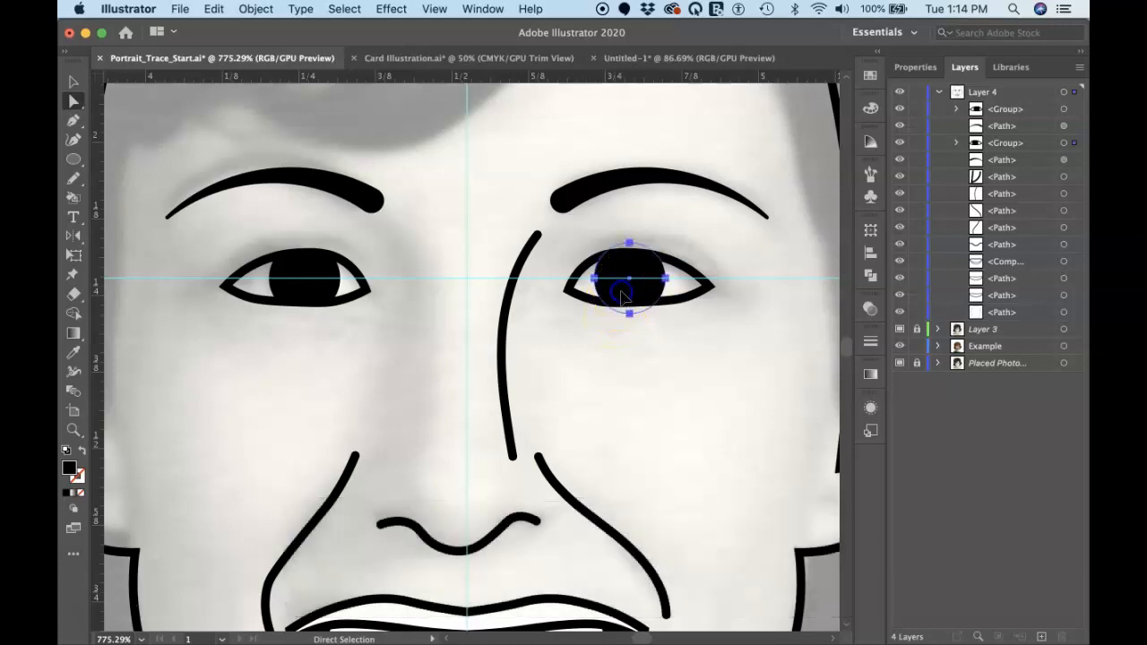
{"action": "key", "text": "Left"}
{"action": "key", "text": "Left"}
{"action": "key", "text": "Right"}
{"action": "key", "text": "Right"}
{"action": "key", "text": "Right"}
{"action": "key", "text": "Right"}
{"action": "key", "text": "Right"}
{"action": "key", "text": "Left"}
{"action": "key", "text": "Left"}
{"action": "key", "text": "Left"}
{"action": "key", "text": "Left"}
{"action": "key", "text": "Left"}
{"action": "key", "text": "Left"}
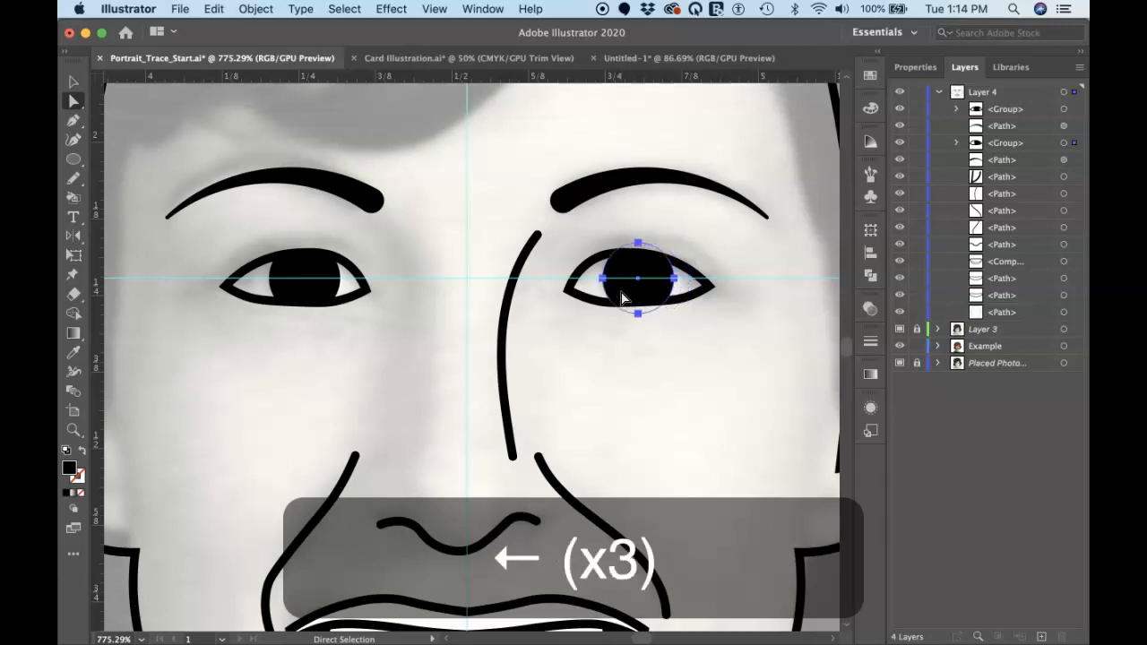
{"action": "key", "text": "Right"}
{"action": "key", "text": "Right"}
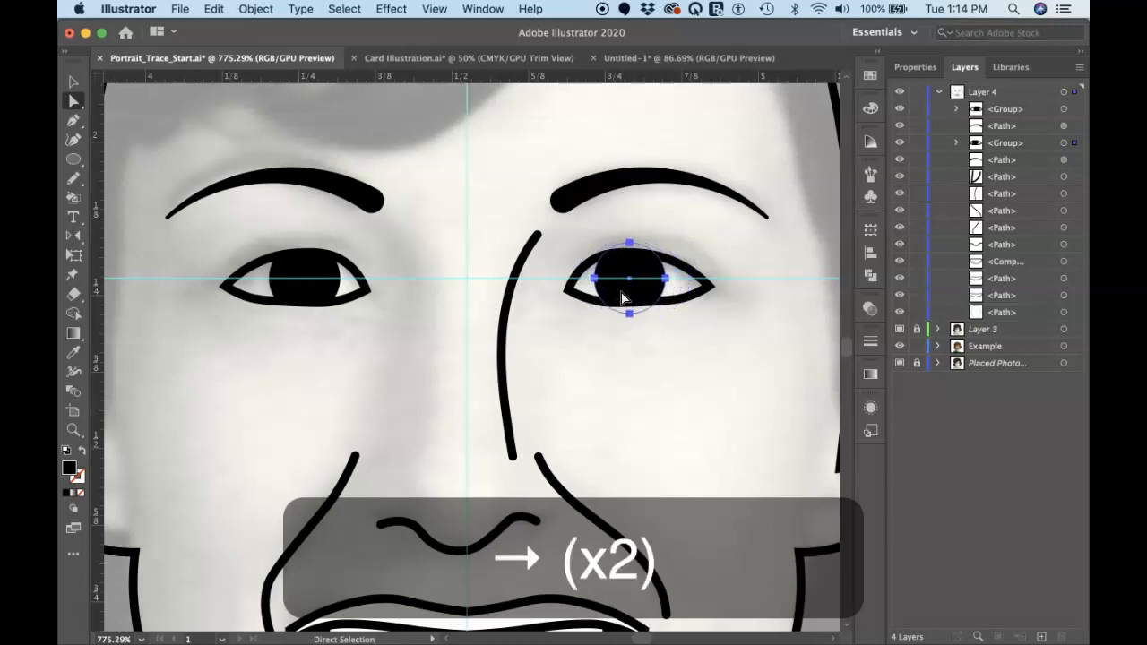
Try shifting the irises of both eyes inward toward the nose for a cross-eyed look
{"action": "left_click", "coordinate": [304, 290]}
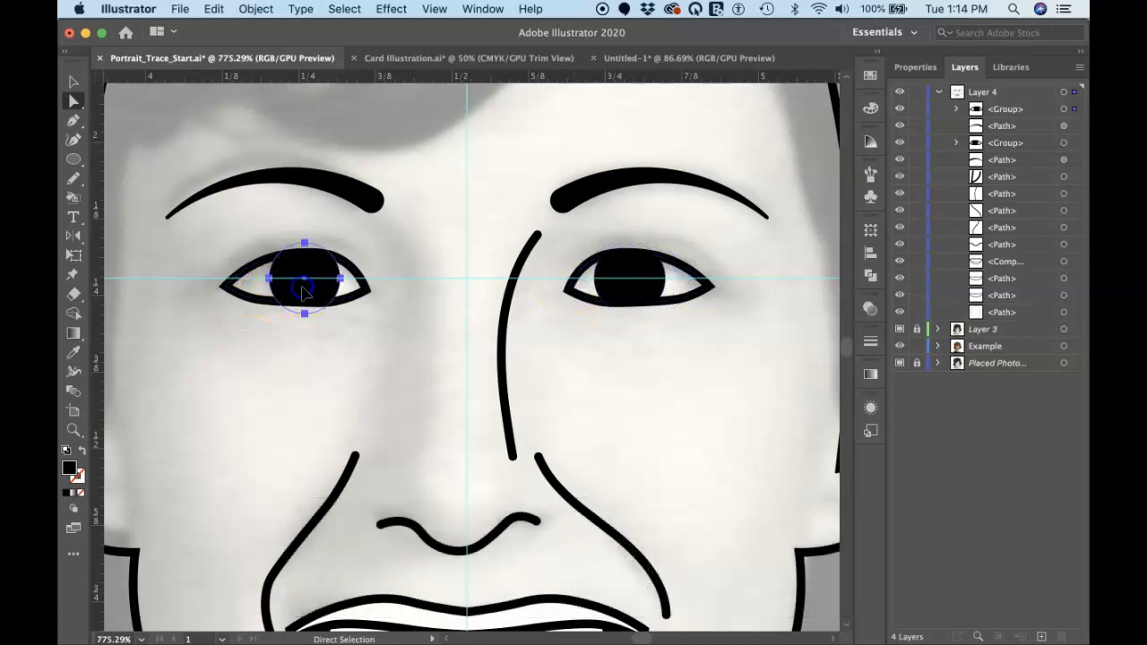
{"action": "key", "text": "Left"}
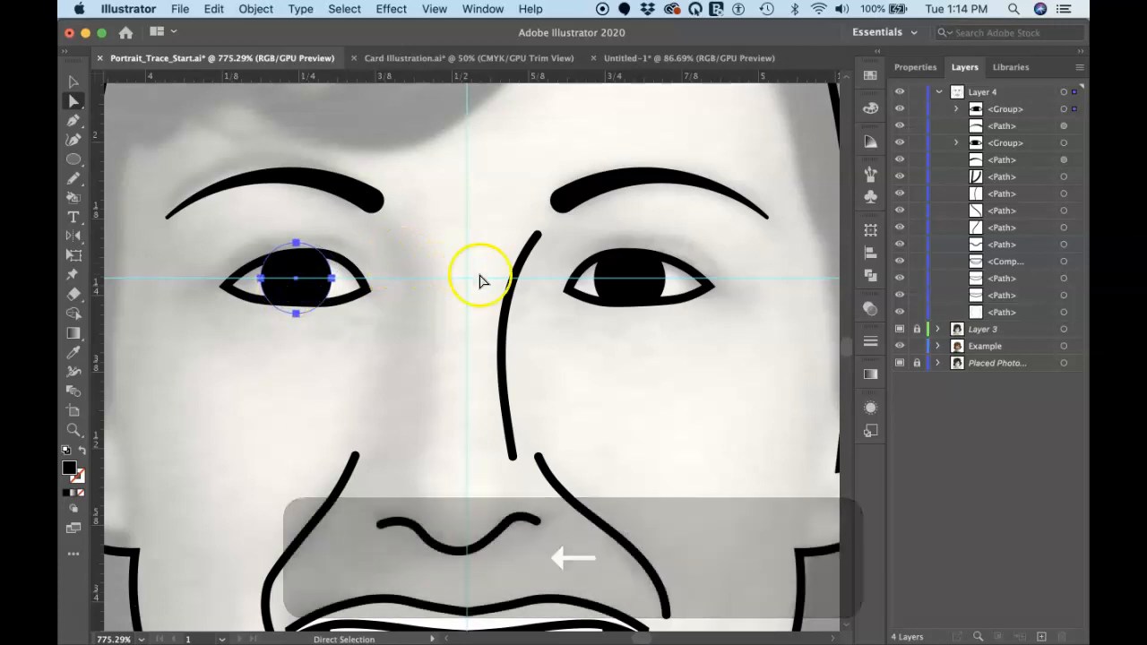
{"action": "left_click", "coordinate": [621, 275]}
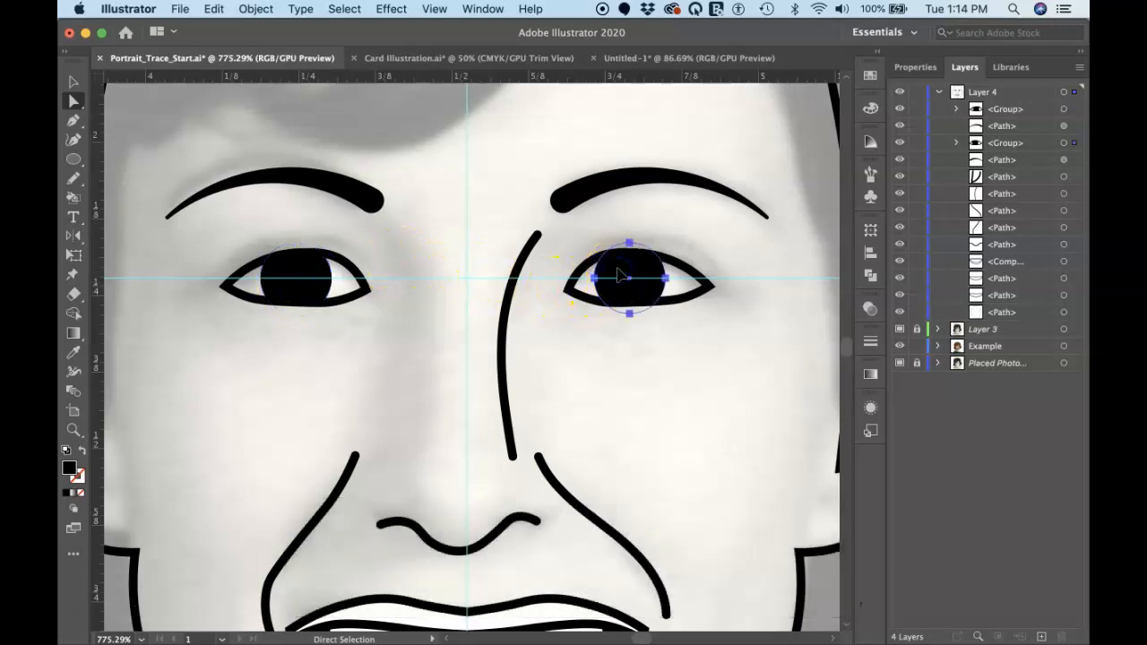
{"action": "key", "text": "Left"}
{"action": "key", "text": "Left"}
{"action": "left_click", "coordinate": [301, 266]}
{"action": "key", "text": "Right"}
{"action": "key", "text": "Right"}
{"action": "key", "text": "Right"}
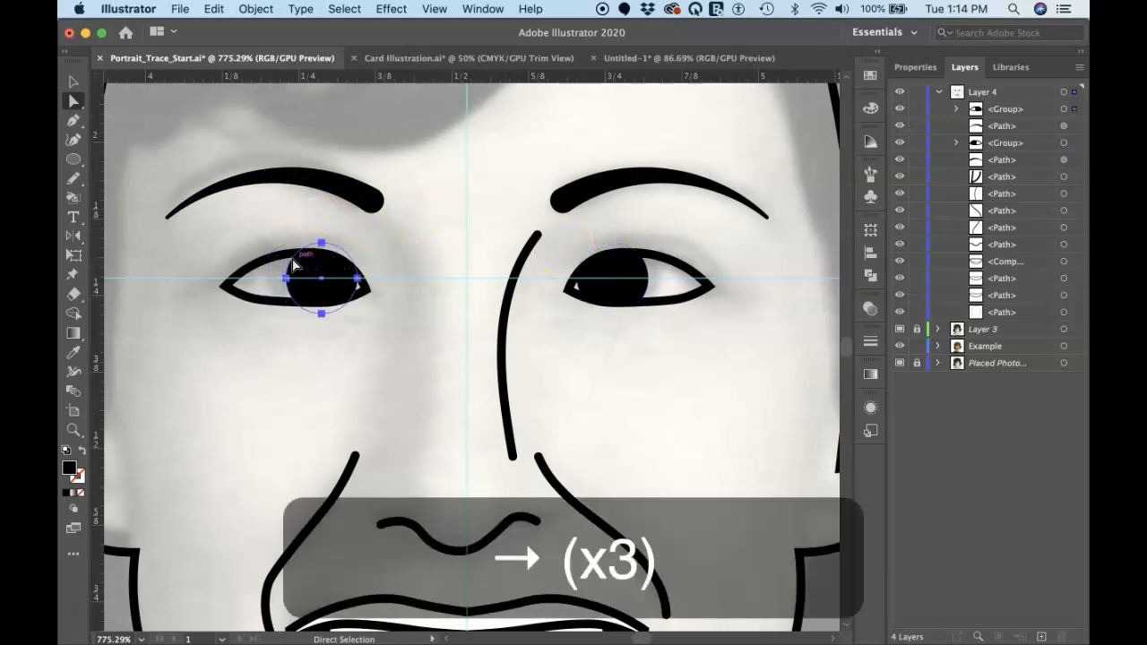
Shift the left-hand iris toward its eye's outer corner and move the right-hand iris back to the middle of its eye
{"action": "left_click", "coordinate": [305, 265]}
{"action": "key", "text": "Left"}
{"action": "key", "text": "Left"}
{"action": "key", "text": "Left"}
{"action": "key", "text": "Left"}
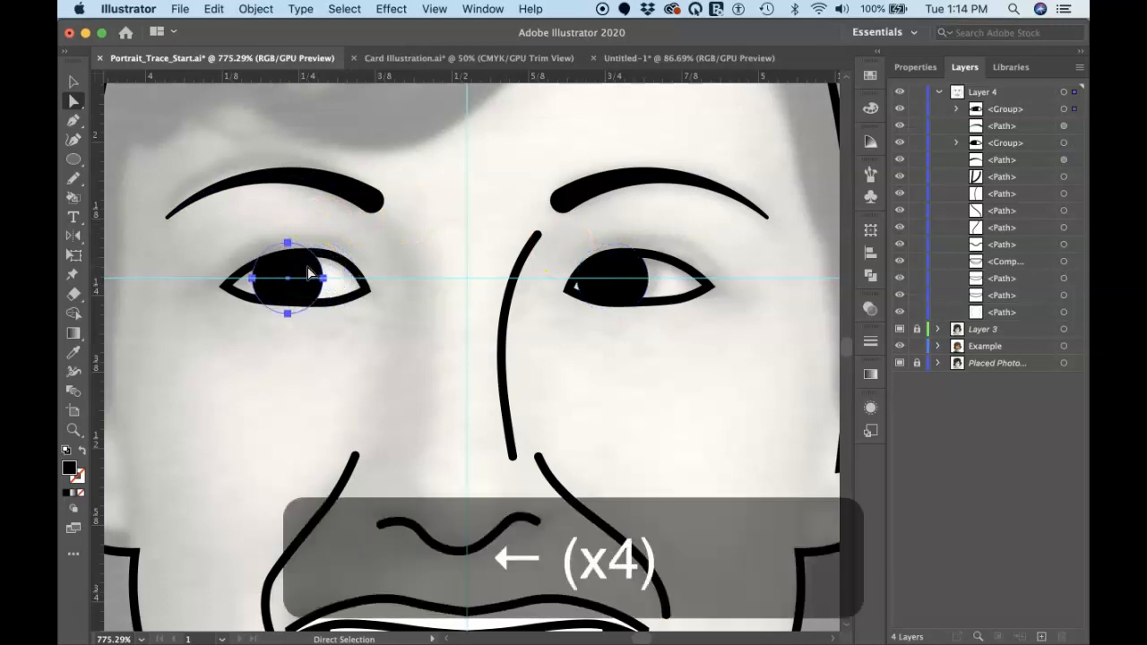
{"action": "left_click", "coordinate": [622, 267]}
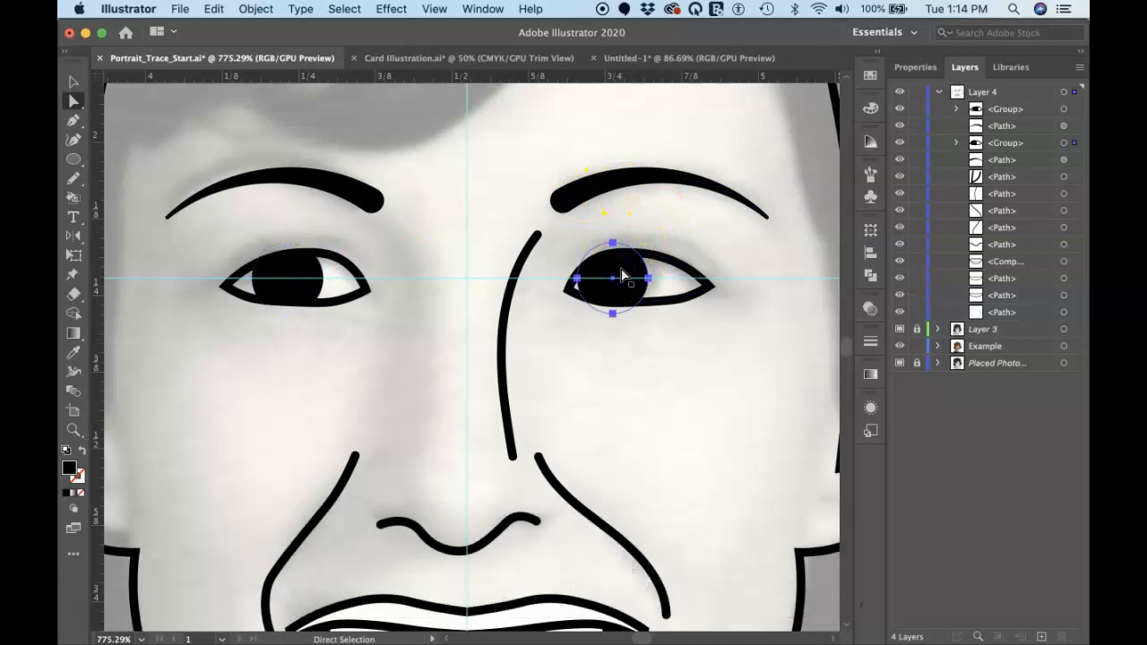
{"action": "key", "text": "Right"}
{"action": "key", "text": "Right"}
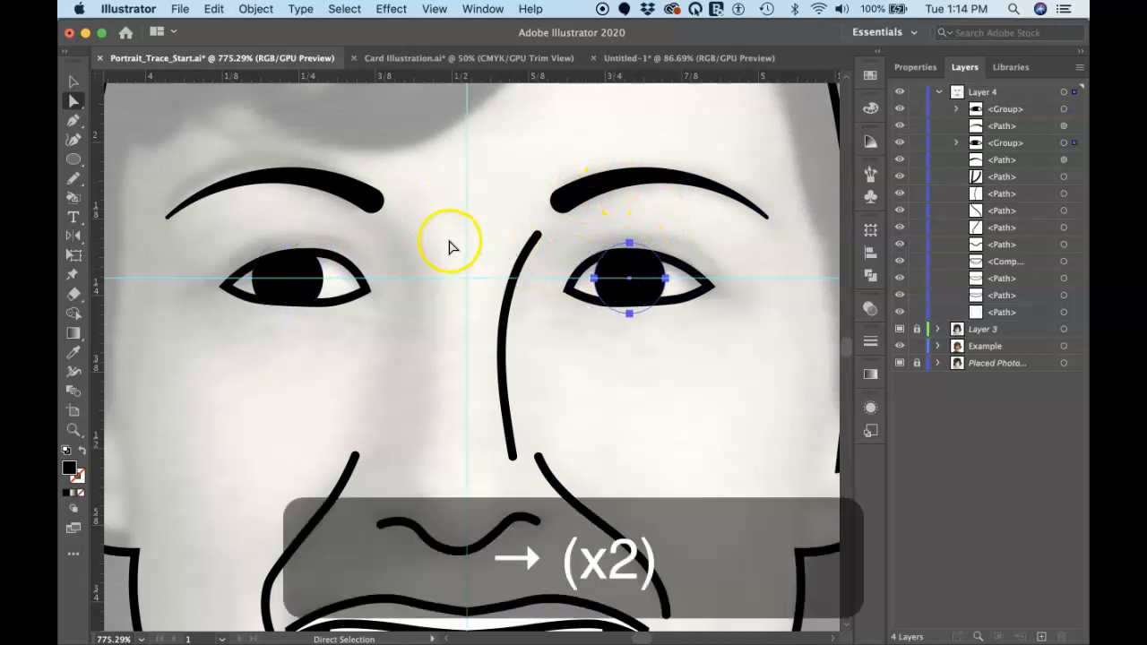
Deselect the iris of the right-hand eye
{"action": "left_click", "coordinate": [451, 247]}
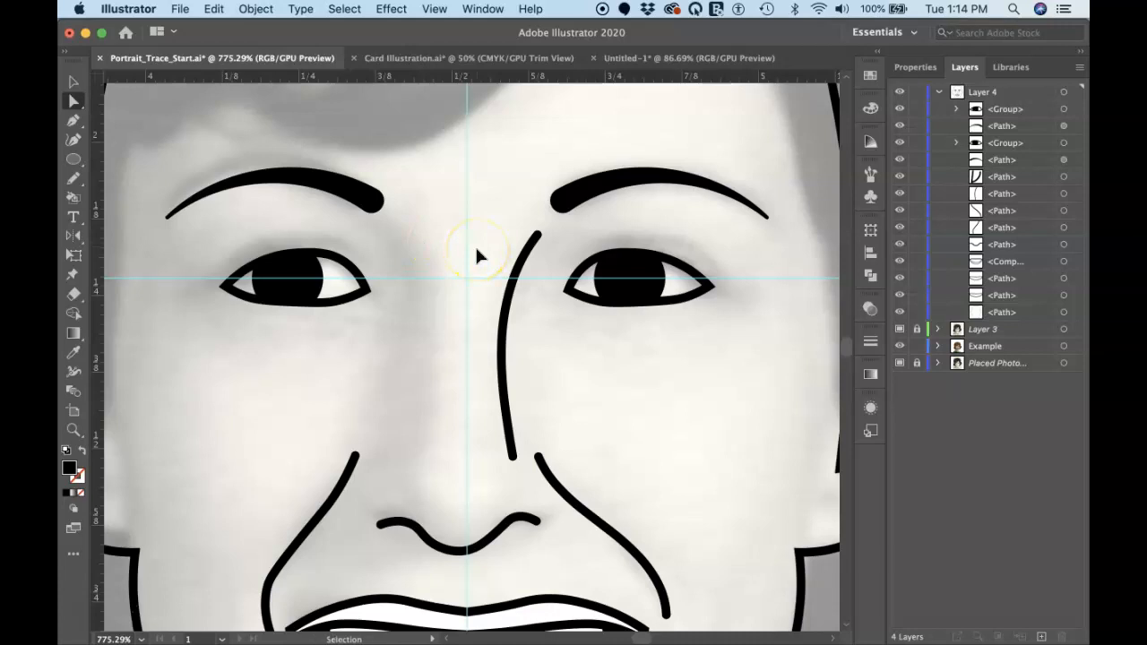
{"action": "key", "text": "super+minus"}
{"action": "key", "text": "super+minus"}
{"action": "key", "text": "super+minus"}
{"action": "left_click", "coordinate": [654, 238]}
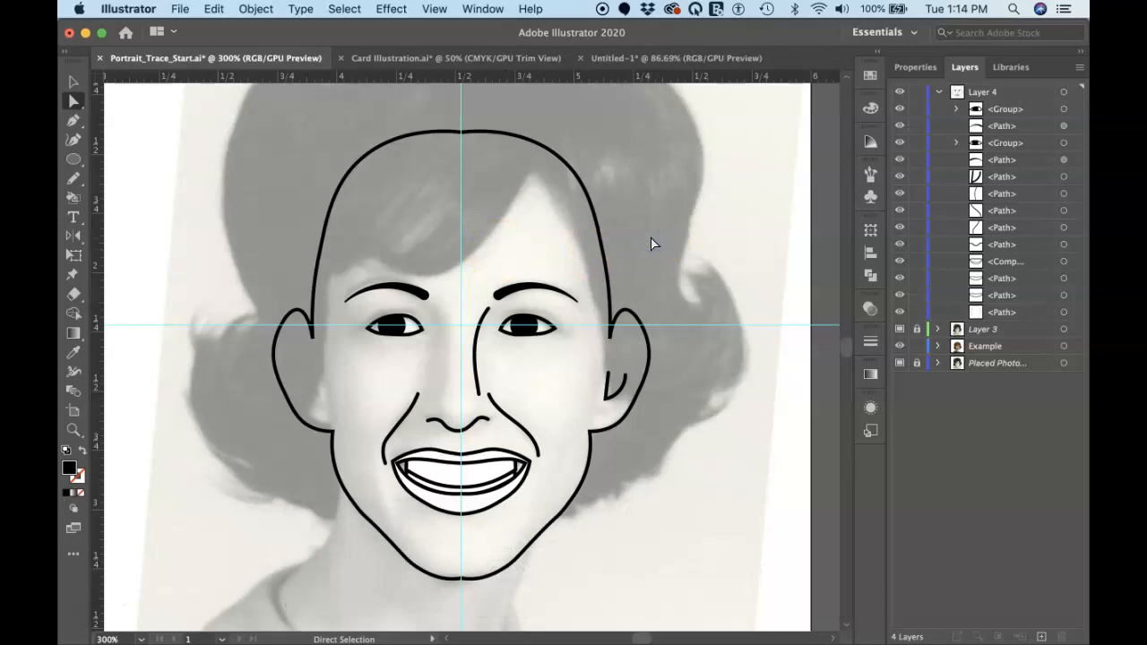
Start the hair outline with the Pen tool at the crown on the vertical centre guide, curving along the hair's upper right edge
{"action": "scroll", "coordinate": [654, 244], "scroll_direction": "down", "scroll_amount": 3}
{"action": "scroll", "coordinate": [654, 244], "scroll_direction": "up", "scroll_amount": 2}
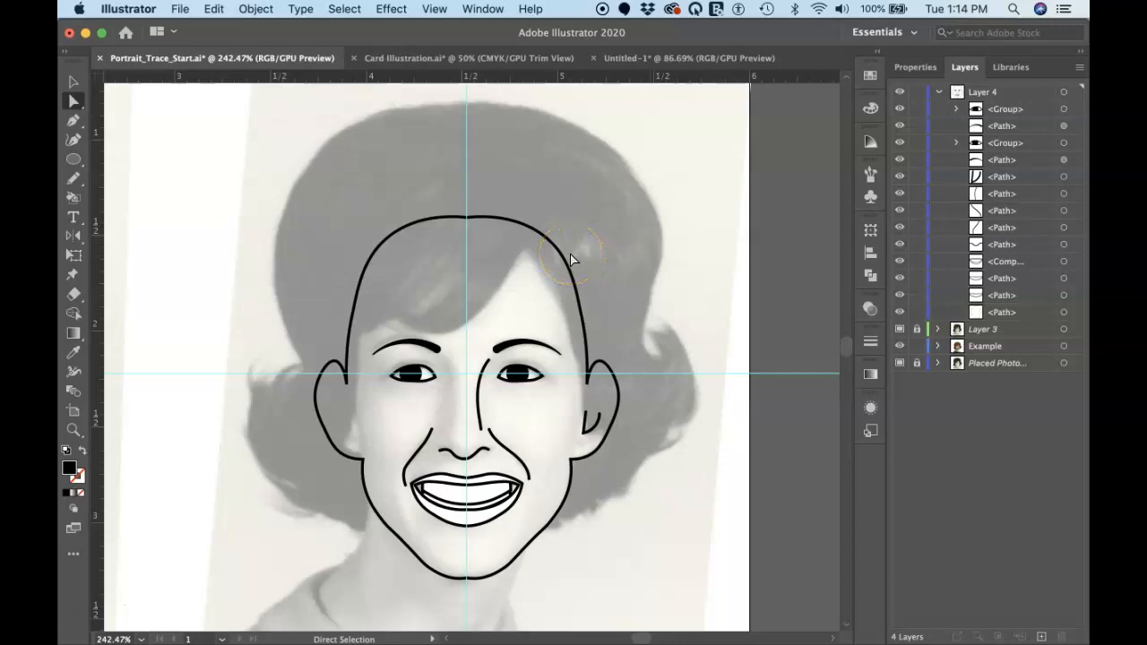
{"action": "key", "text": "p"}
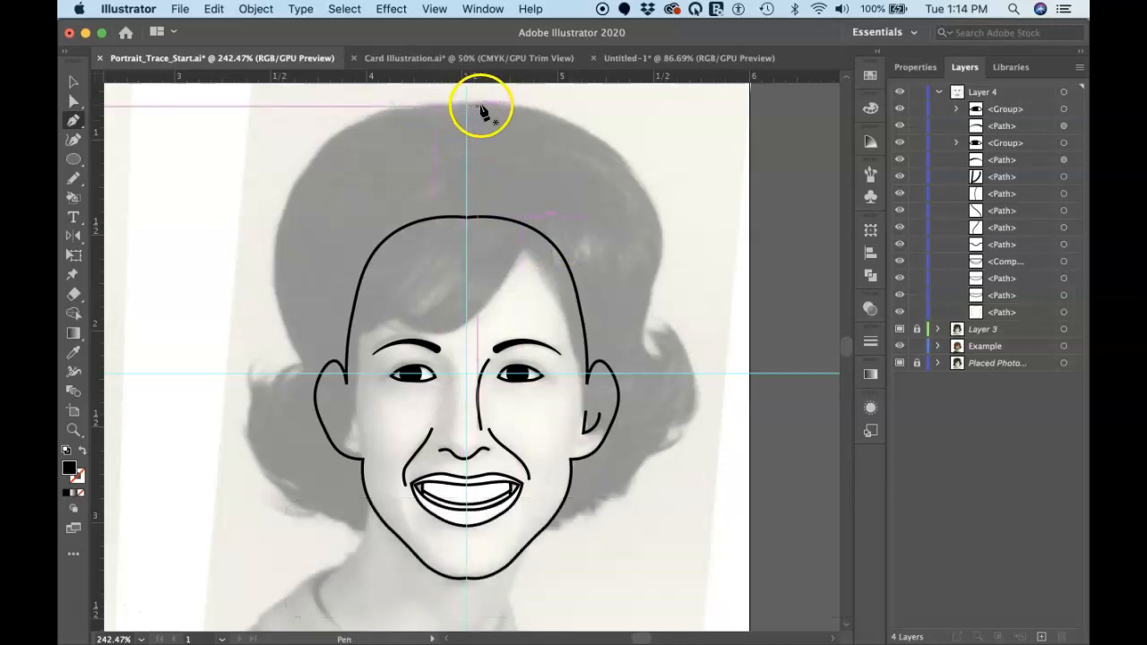
{"action": "scroll", "coordinate": [473, 126], "scroll_direction": "up", "scroll_amount": 5}
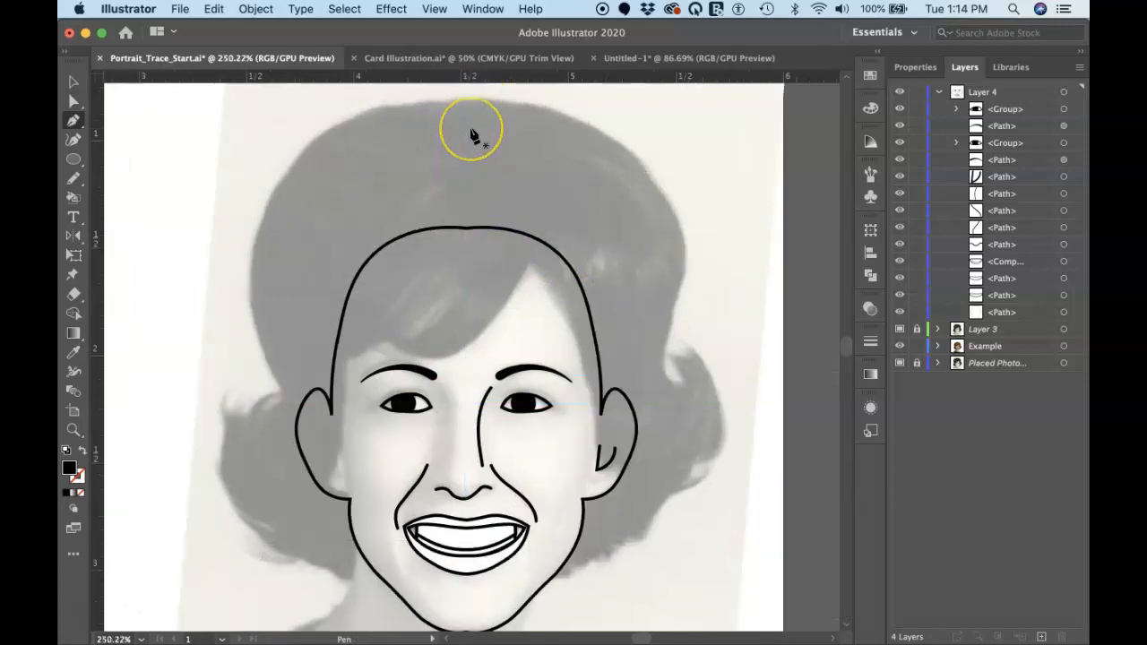
{"action": "scroll", "coordinate": [473, 134], "scroll_direction": "up", "scroll_amount": 2}
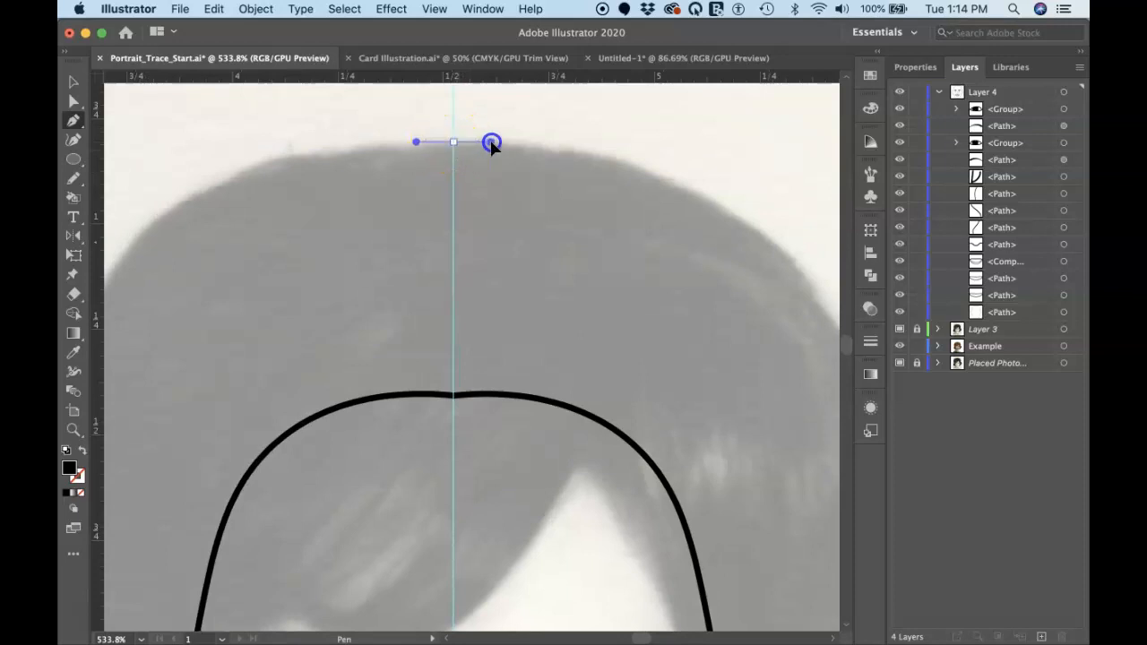
{"action": "left_click_drag", "start_coordinate": [492, 144], "coordinate": [489, 145]}
{"action": "left_click_drag", "start_coordinate": [612, 161], "coordinate": [654, 175]}
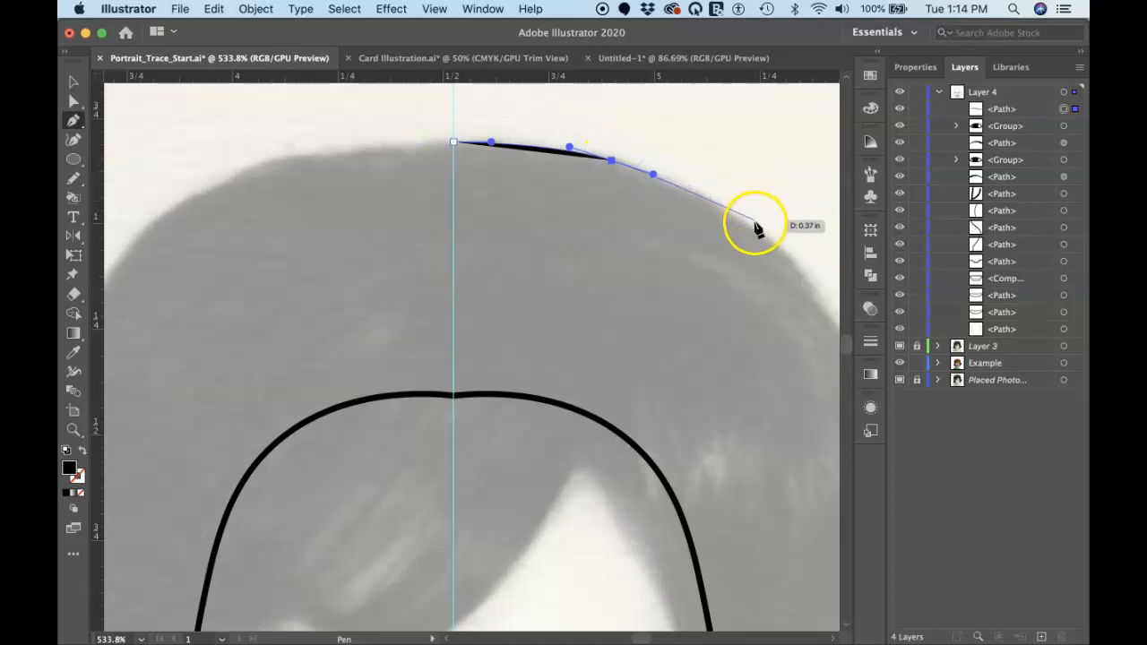
{"action": "left_click_drag", "start_coordinate": [788, 258], "coordinate": [787, 258]}
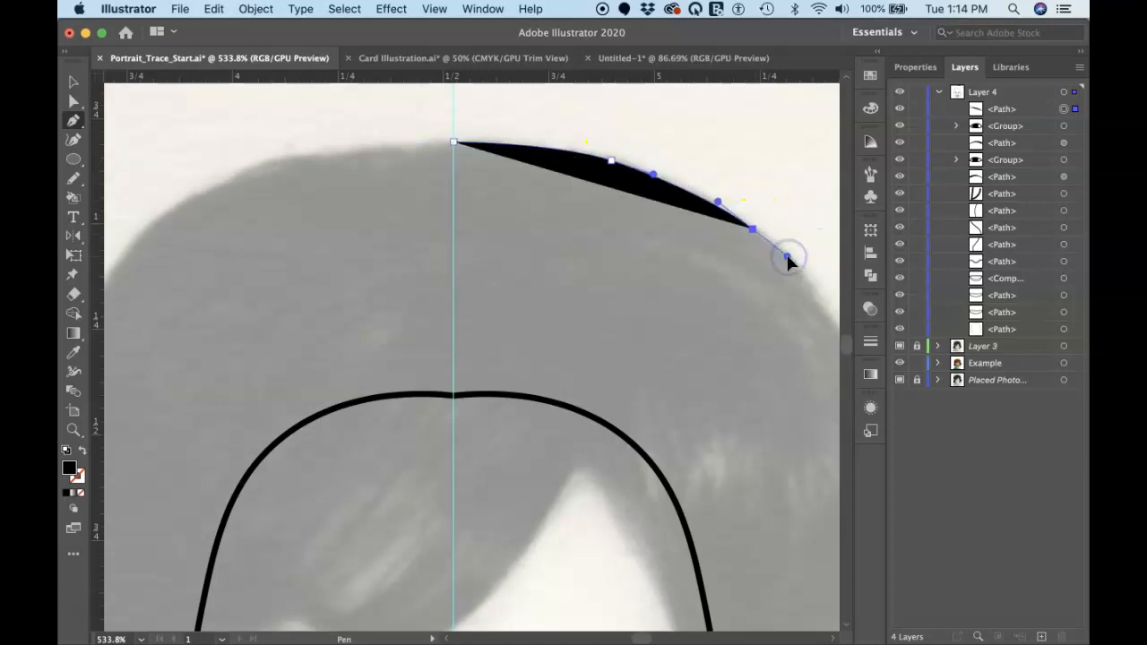
{"action": "scroll", "coordinate": [787, 260], "scroll_direction": "right", "scroll_amount": 5}
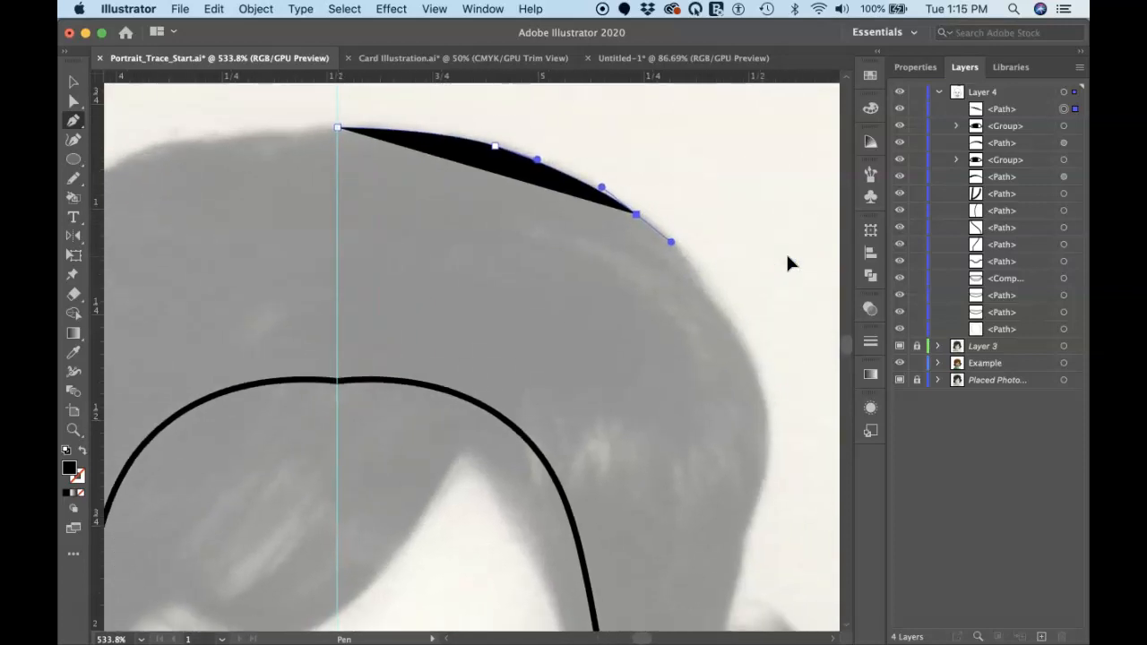
{"action": "left_click_drag", "start_coordinate": [699, 273], "coordinate": [697, 274]}
{"action": "left_click_drag", "start_coordinate": [735, 328], "coordinate": [742, 344]}
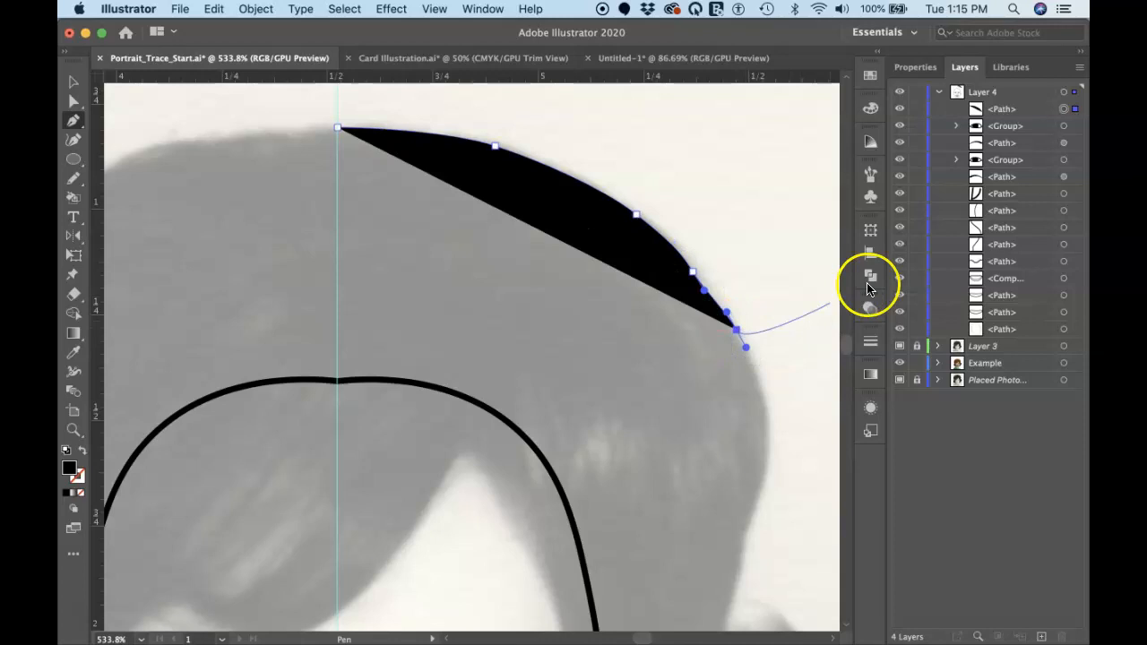
Set the hair path's fill to None and its stroke to black
{"action": "left_click", "coordinate": [915, 67]}
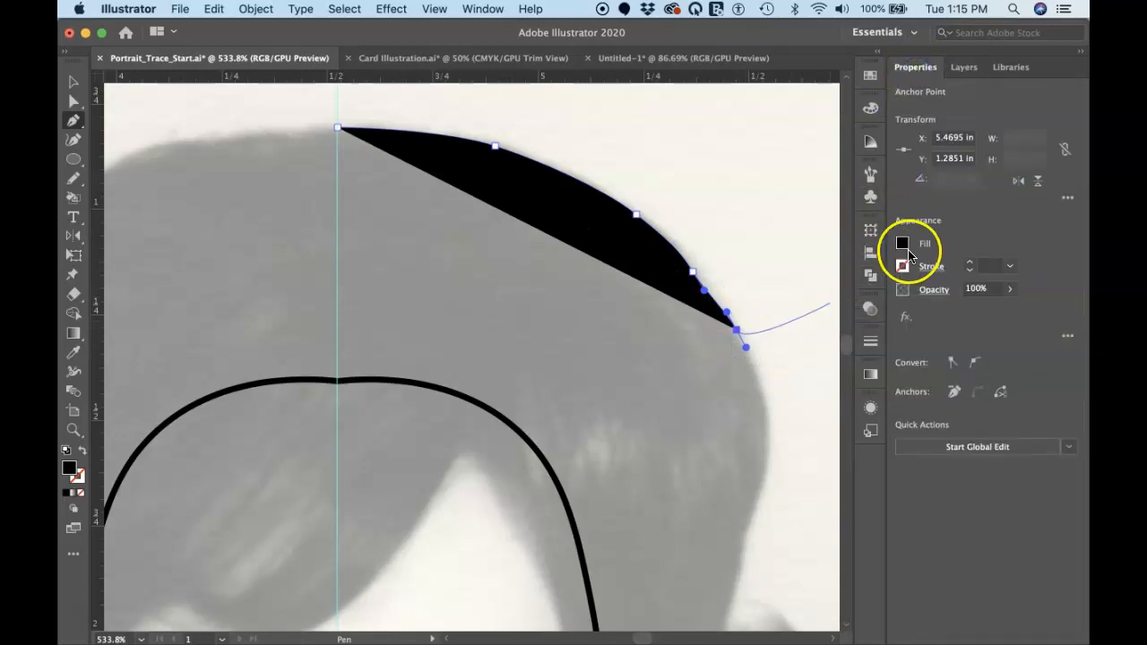
{"action": "left_click", "coordinate": [901, 244]}
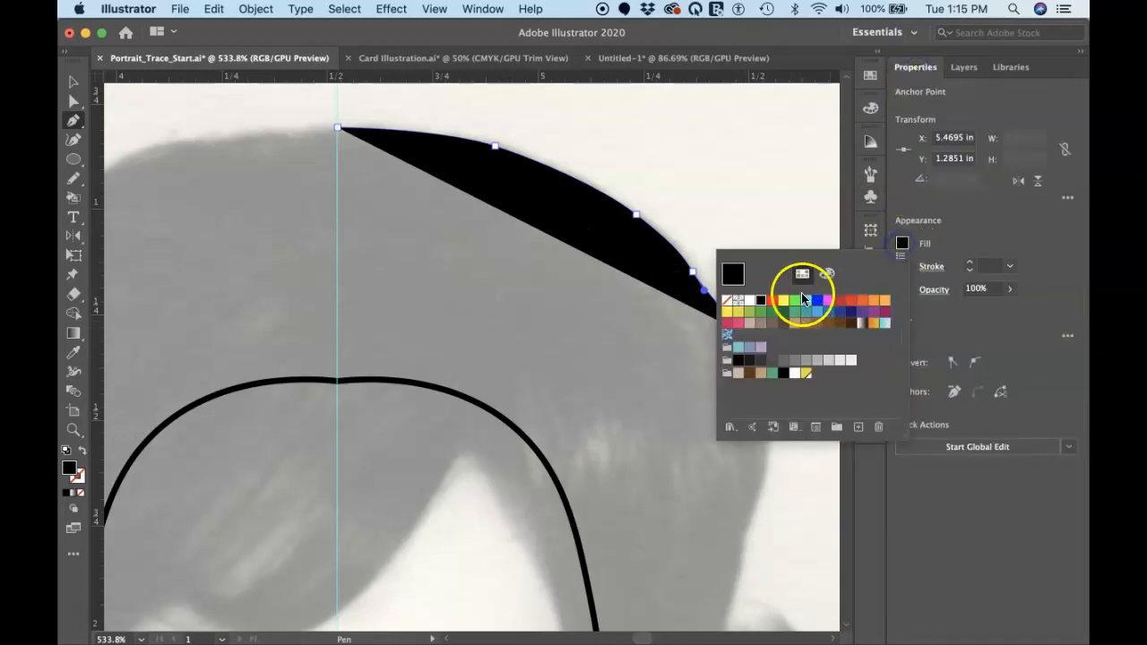
{"action": "left_click", "coordinate": [727, 299]}
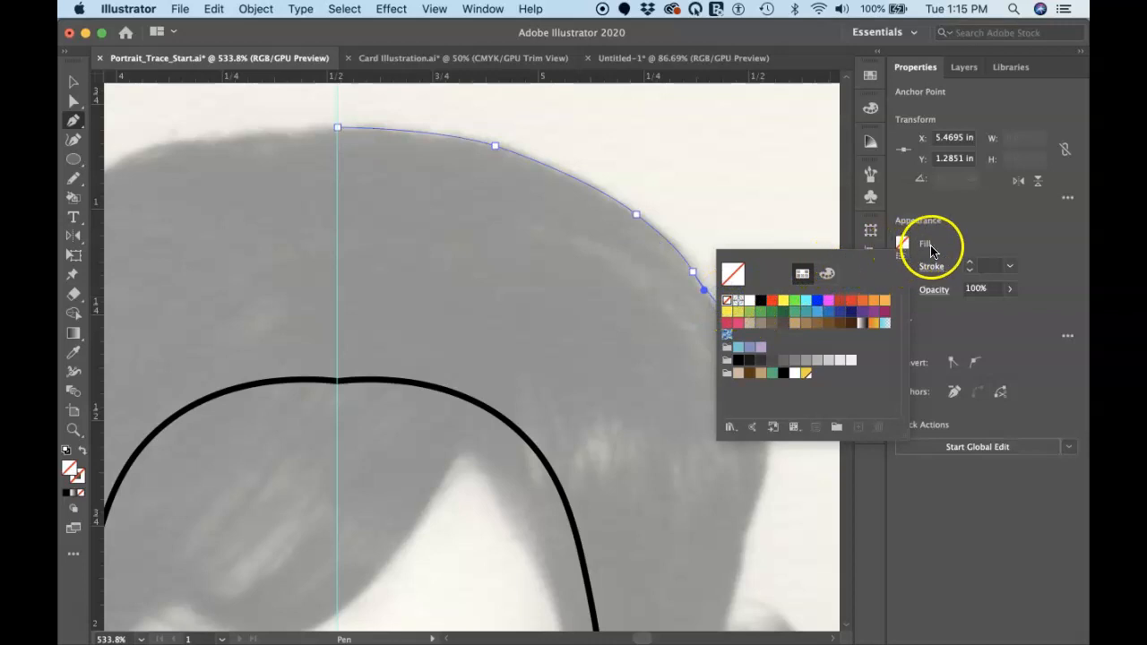
{"action": "left_click", "coordinate": [901, 245]}
{"action": "left_click", "coordinate": [903, 266]}
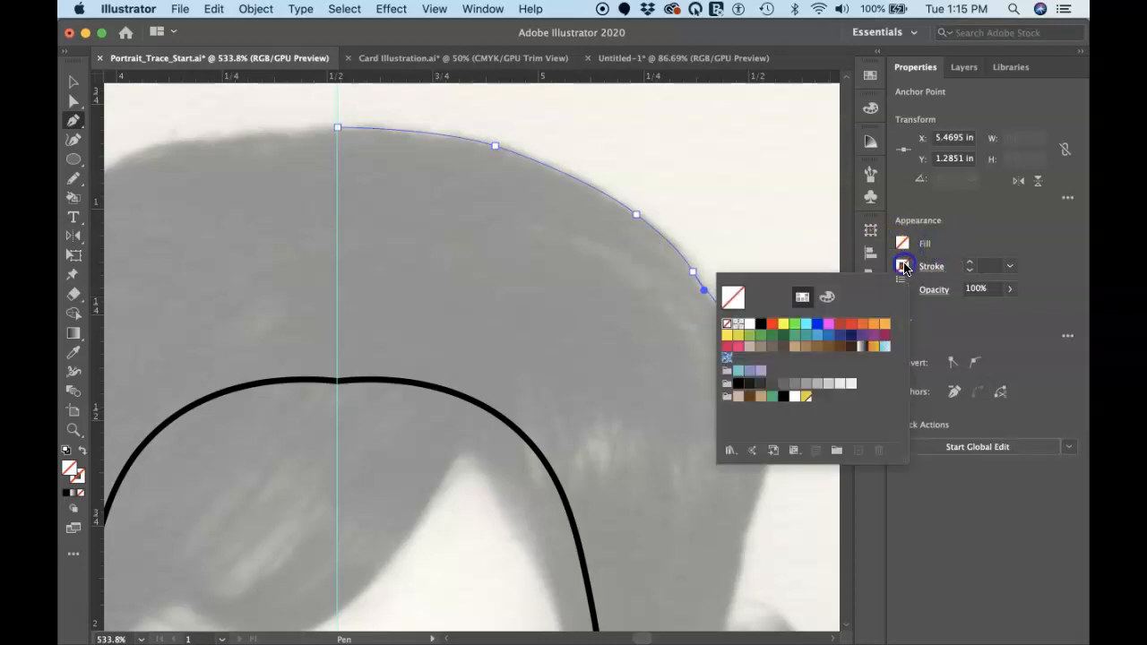
{"action": "left_click", "coordinate": [761, 323]}
{"action": "left_click", "coordinate": [952, 225]}
Continue the hair outline down the right side of the head into the notch beside the flipped curl
{"action": "left_click", "coordinate": [767, 404]}
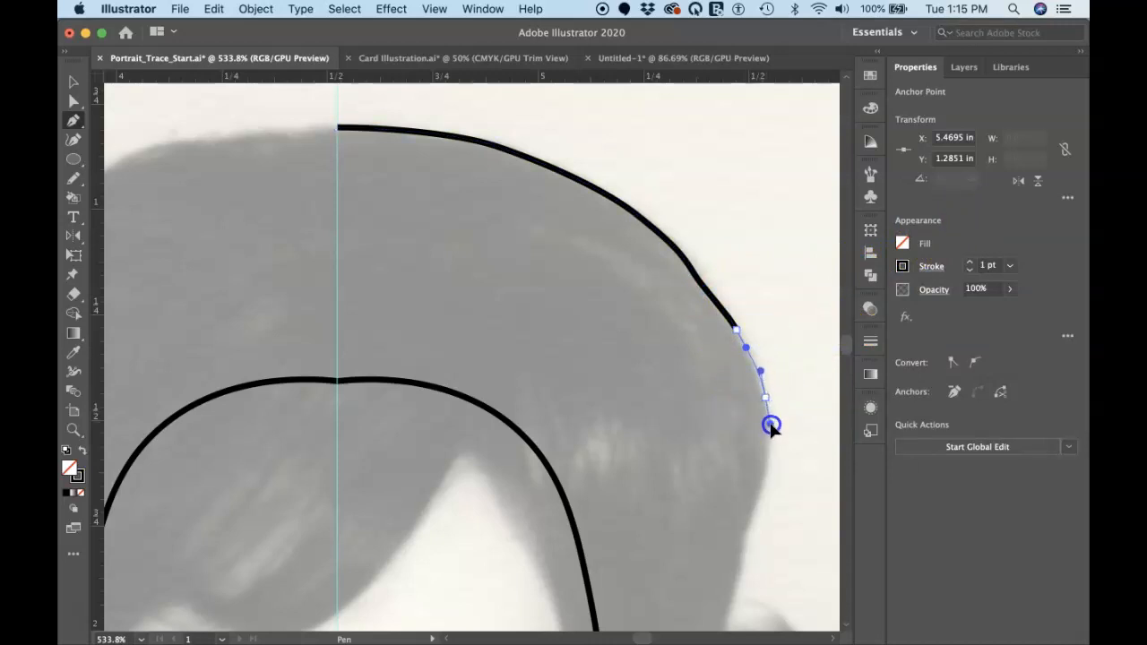
{"action": "left_click", "coordinate": [761, 493]}
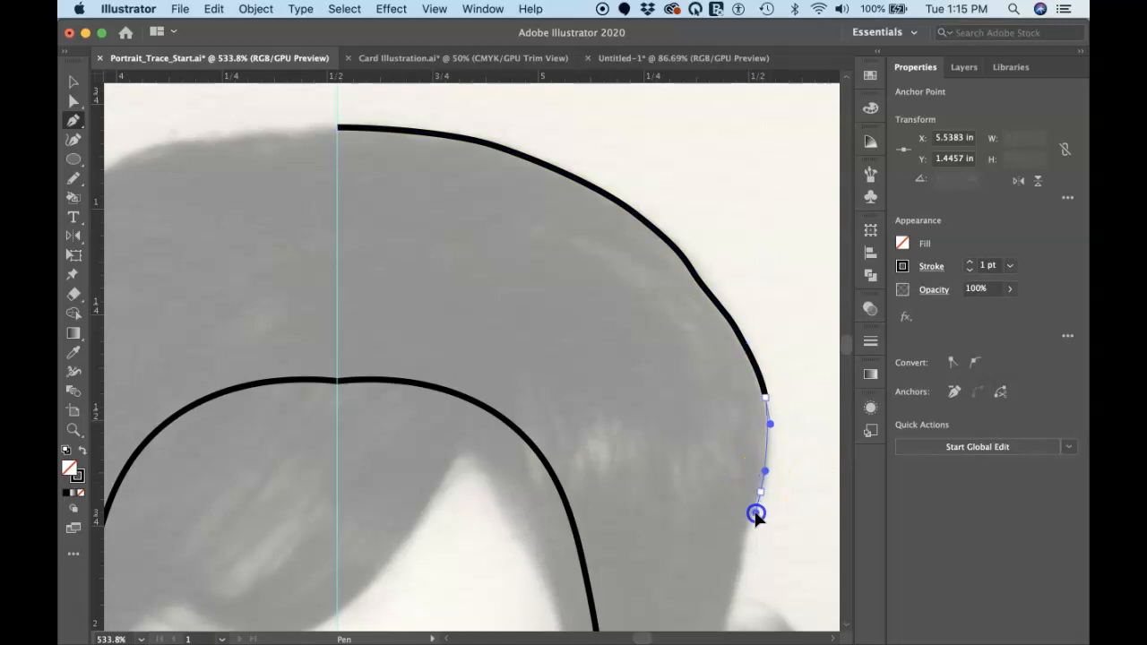
{"action": "left_click", "coordinate": [753, 518]}
{"action": "left_click", "coordinate": [741, 552]}
{"action": "scroll", "coordinate": [733, 593], "scroll_direction": "down", "scroll_amount": 5}
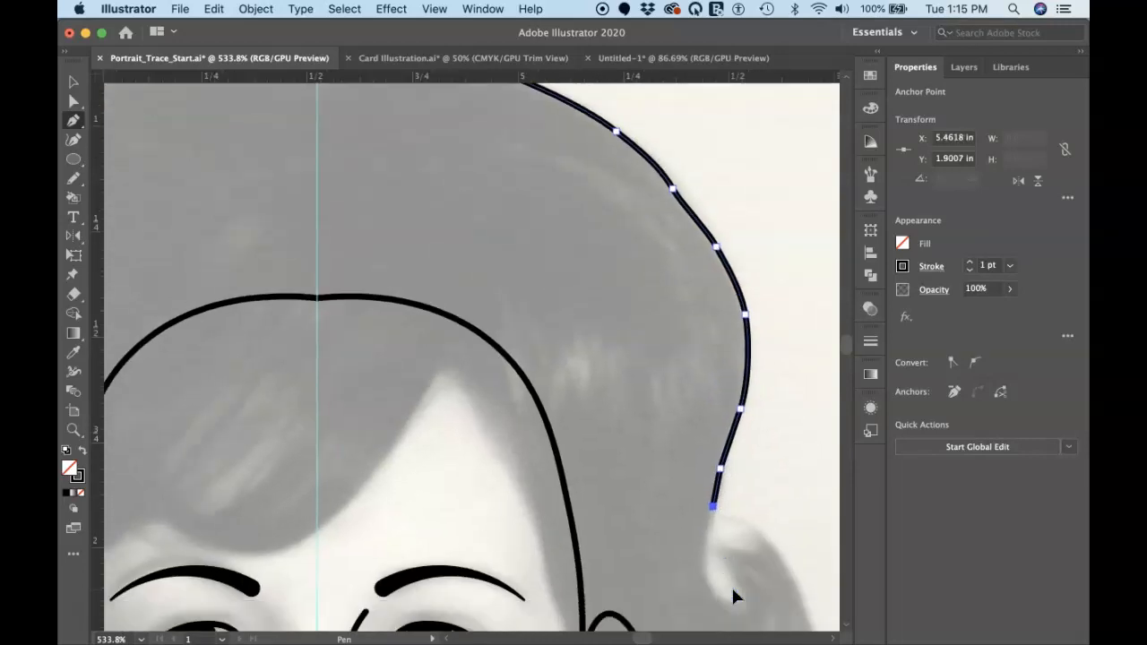
{"action": "left_click", "coordinate": [670, 459]}
{"action": "left_click", "coordinate": [674, 495]}
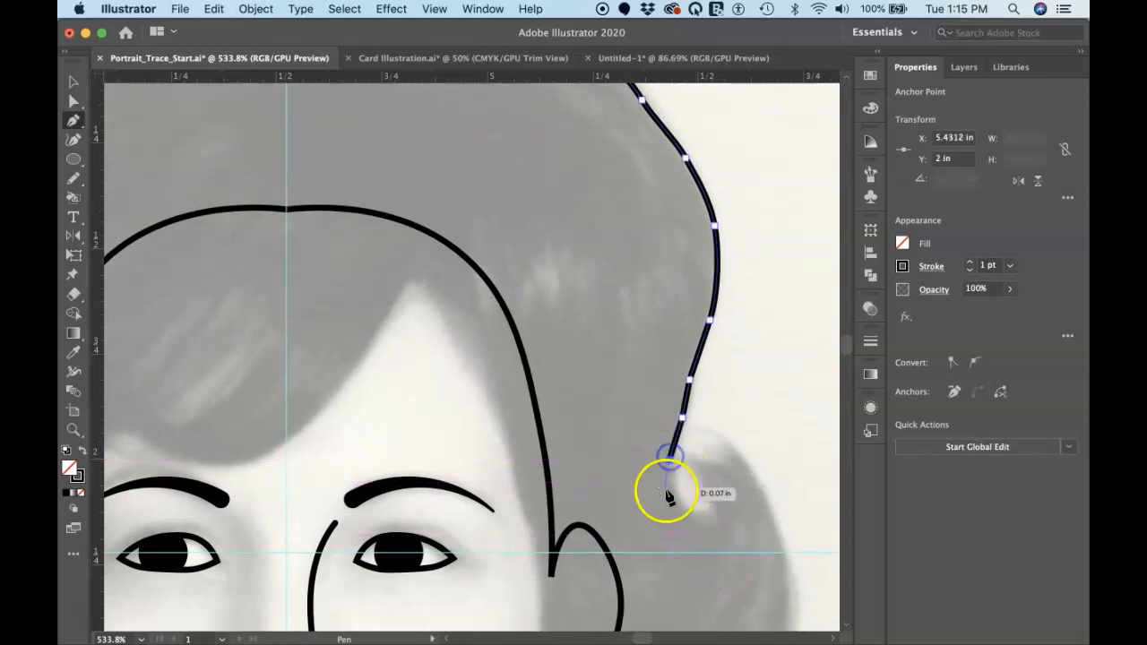
Curve the hair path around the bottom of the notch and back up into the curl, ending on a corner point
{"action": "left_click", "coordinate": [692, 518], "text": "super"}
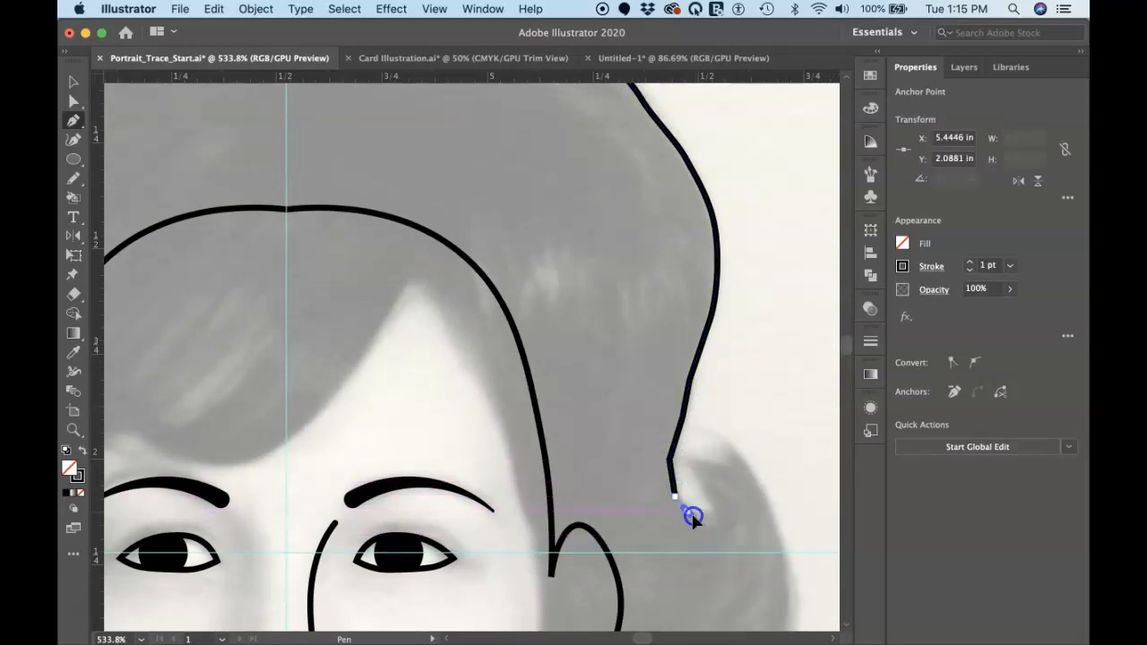
{"action": "left_click", "coordinate": [714, 509]}
{"action": "left_click_drag", "start_coordinate": [714, 498], "coordinate": [715, 496]}
{"action": "left_click", "coordinate": [698, 472]}
{"action": "left_click_drag", "start_coordinate": [682, 463], "coordinate": [682, 461]}
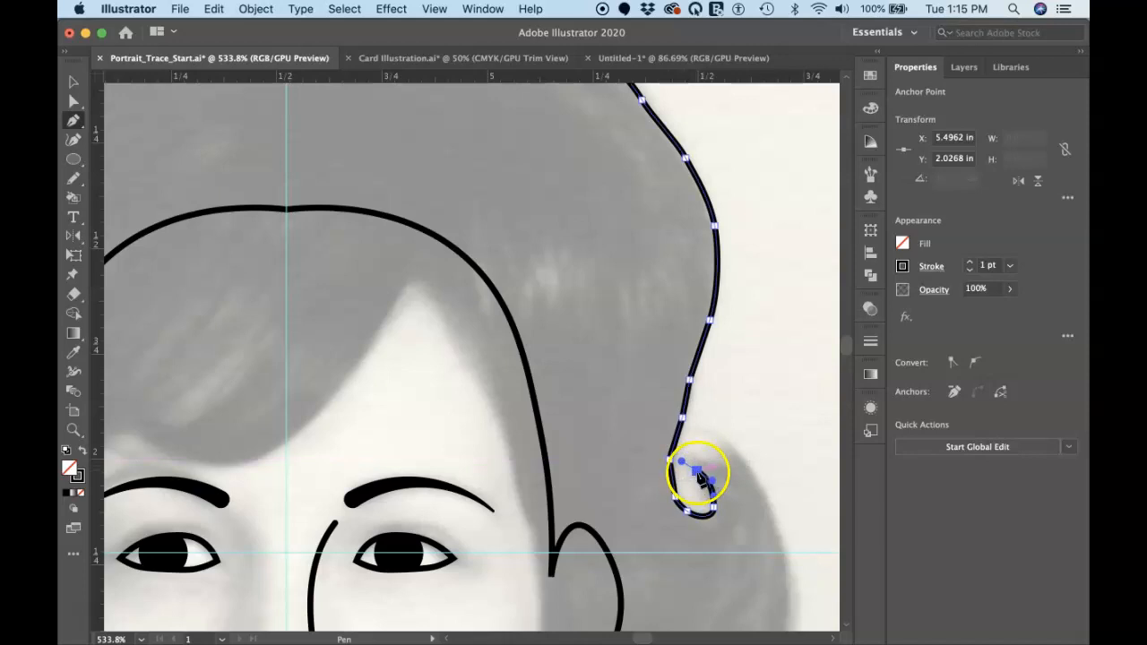
{"action": "scroll", "coordinate": [697, 472], "scroll_direction": "up", "scroll_amount": 4}
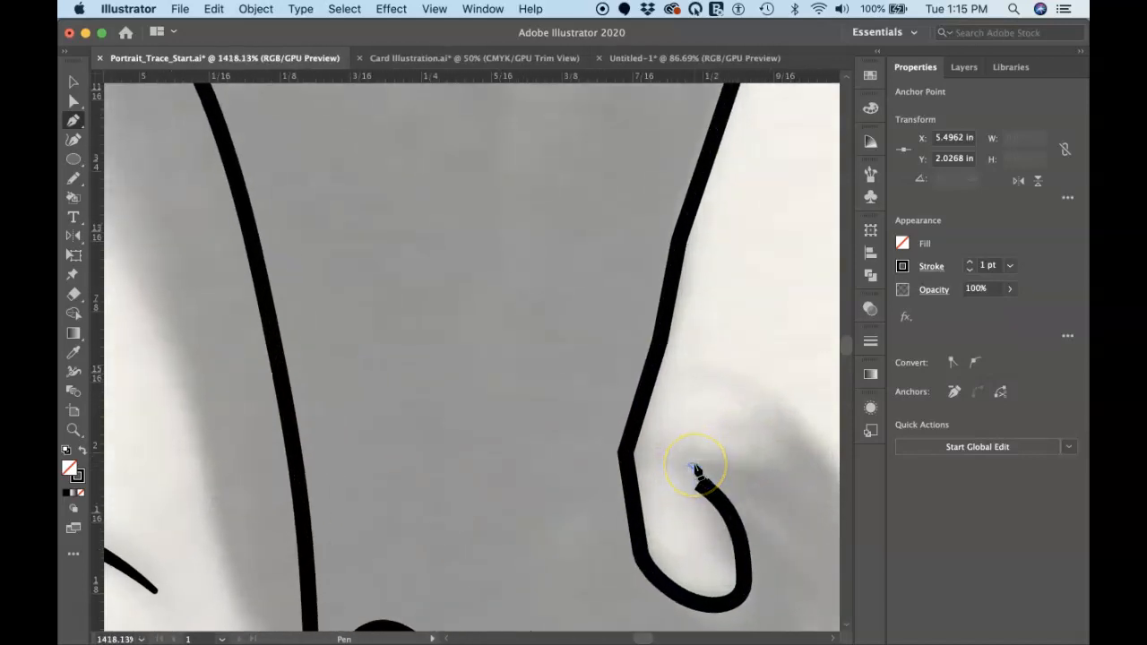
{"action": "left_click", "coordinate": [642, 346]}
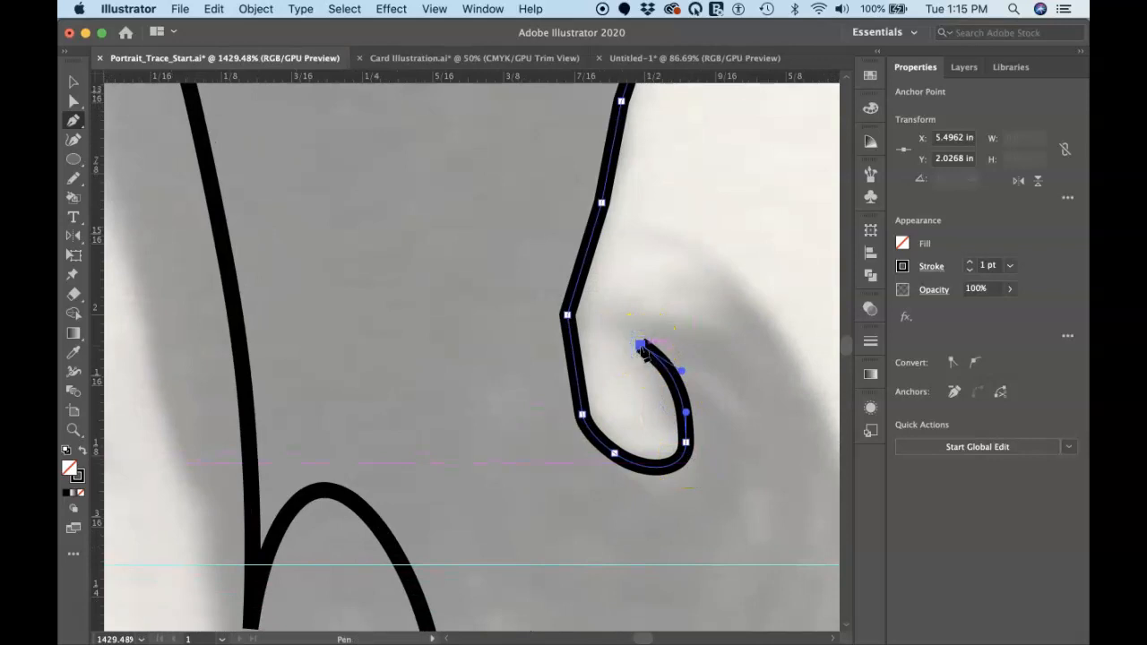
Add a straight segment rightward into the curl and a curve up to the curl's upper tip, with a corner at each end
{"action": "mouse_move", "coordinate": [642, 348]}
{"action": "left_mouse_down"}
{"action": "mouse_move", "coordinate": [599, 319]}
{"action": "mouse_move", "coordinate": [722, 350]}
{"action": "mouse_move", "coordinate": [740, 371]}
{"action": "left_mouse_up"}
{"action": "left_click", "coordinate": [741, 369]}
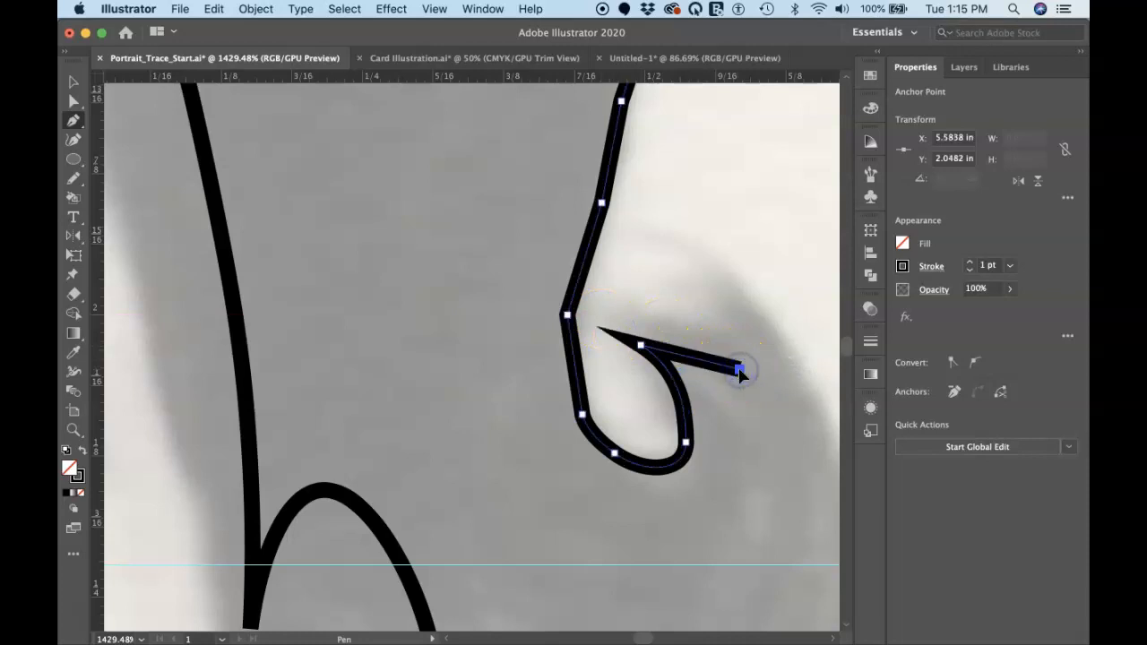
{"action": "left_click_drag", "start_coordinate": [730, 310], "coordinate": [645, 212]}
{"action": "left_click", "coordinate": [678, 248]}
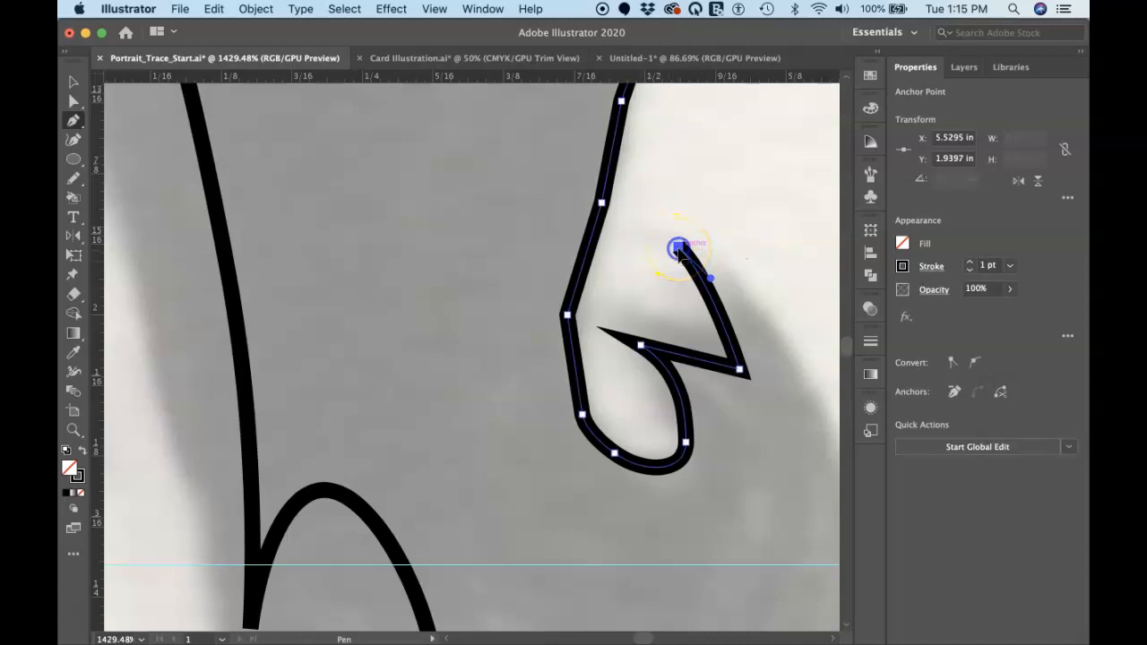
Trace the outer edge of the flipped curl down and around its lower bend, ending with a corner at the first strand gap
{"action": "scroll", "coordinate": [678, 251], "scroll_direction": "down", "scroll_amount": 5}
{"action": "scroll", "coordinate": [679, 251], "scroll_direction": "right", "scroll_amount": 8}
{"action": "left_click_drag", "start_coordinate": [640, 303], "coordinate": [687, 479]}
{"action": "scroll", "coordinate": [691, 400], "scroll_direction": "down", "scroll_amount": 6}
{"action": "scroll", "coordinate": [691, 401], "scroll_direction": "right", "scroll_amount": 1}
{"action": "scroll", "coordinate": [686, 478], "scroll_direction": "down", "scroll_amount": 5}
{"action": "scroll", "coordinate": [686, 479], "scroll_direction": "right", "scroll_amount": 1}
{"action": "left_click_drag", "start_coordinate": [660, 403], "coordinate": [645, 438]}
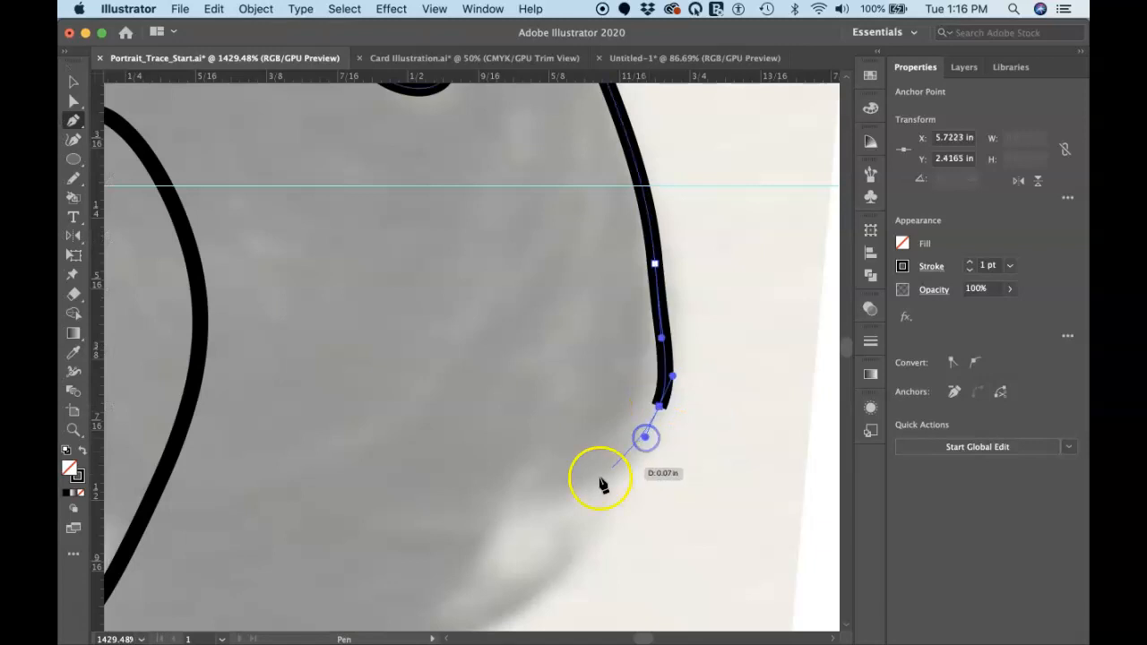
{"action": "left_click_drag", "start_coordinate": [510, 500], "coordinate": [425, 508]}
{"action": "left_click", "coordinate": [510, 500]}
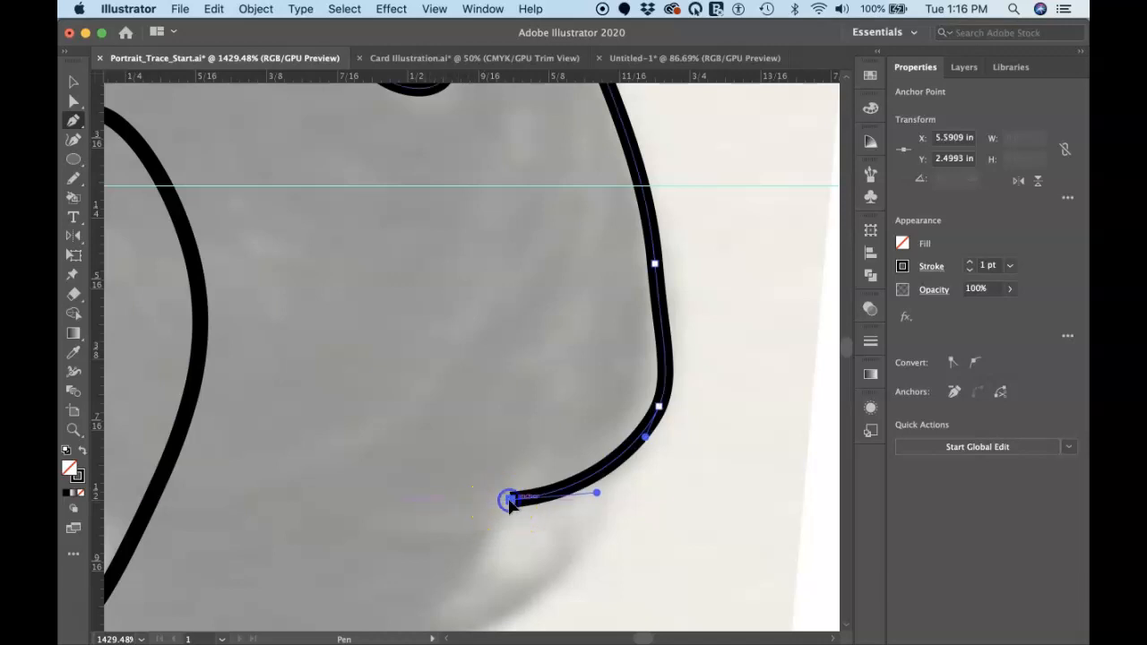
Draw the gap below the curl with a straight segment inward and a curve out to a pointed strand tip
{"action": "scroll", "coordinate": [509, 502], "scroll_direction": "down", "scroll_amount": 5}
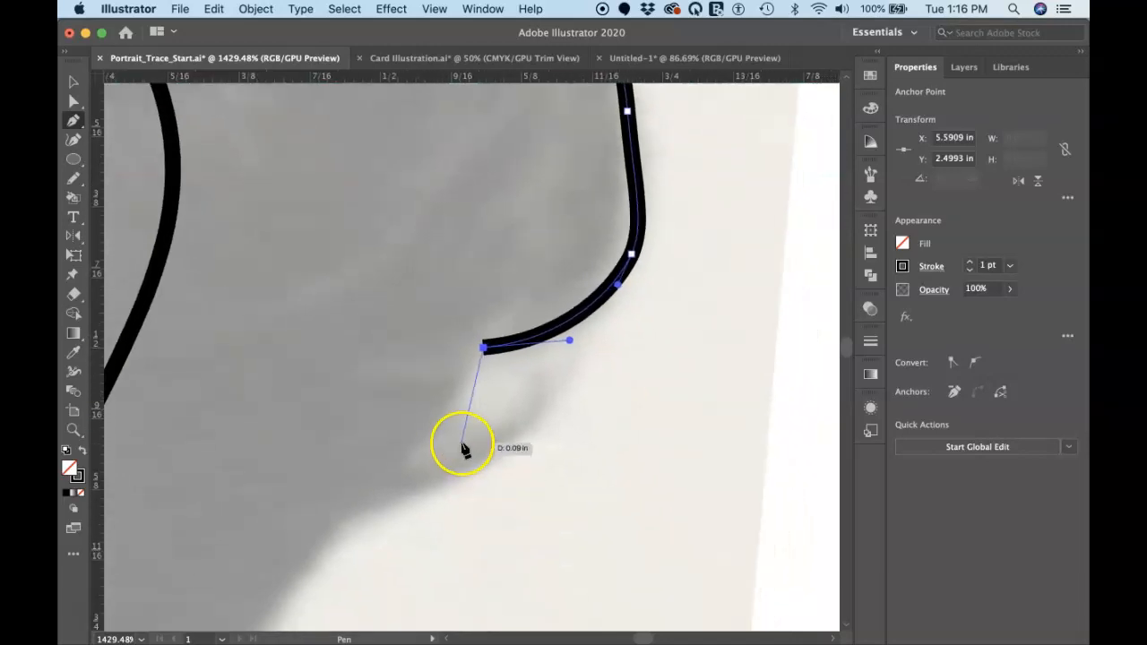
{"action": "left_click", "coordinate": [441, 423]}
{"action": "left_click_drag", "start_coordinate": [543, 400], "coordinate": [612, 355]}
{"action": "left_click", "coordinate": [543, 400]}
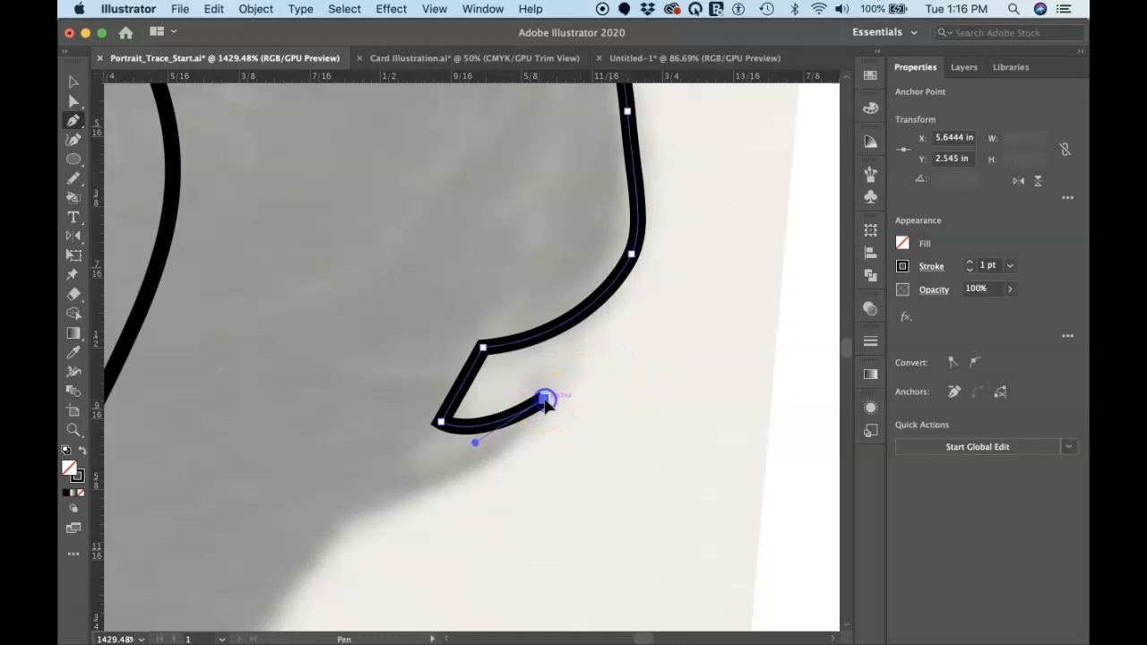
Trace the hair's lower right edge in smooth curves from the strand tip down toward the neck
{"action": "left_click_drag", "start_coordinate": [425, 499], "coordinate": [350, 518]}
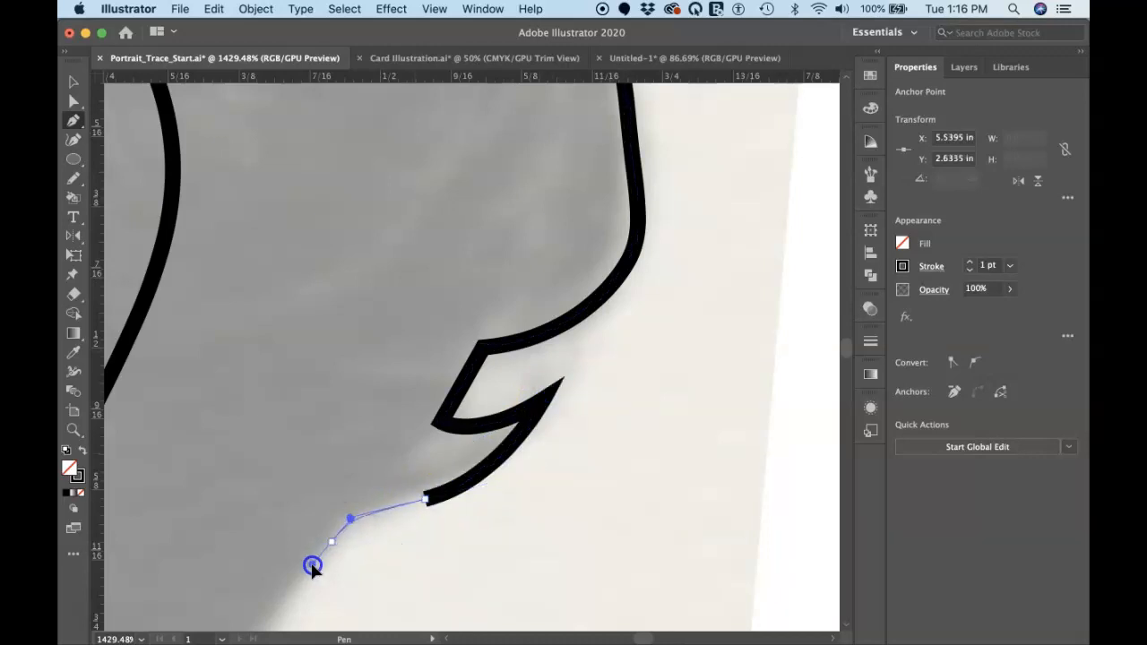
{"action": "left_click_drag", "start_coordinate": [312, 565], "coordinate": [312, 566]}
{"action": "scroll", "coordinate": [312, 568], "scroll_direction": "down", "scroll_amount": 5}
{"action": "scroll", "coordinate": [313, 568], "scroll_direction": "left", "scroll_amount": 3}
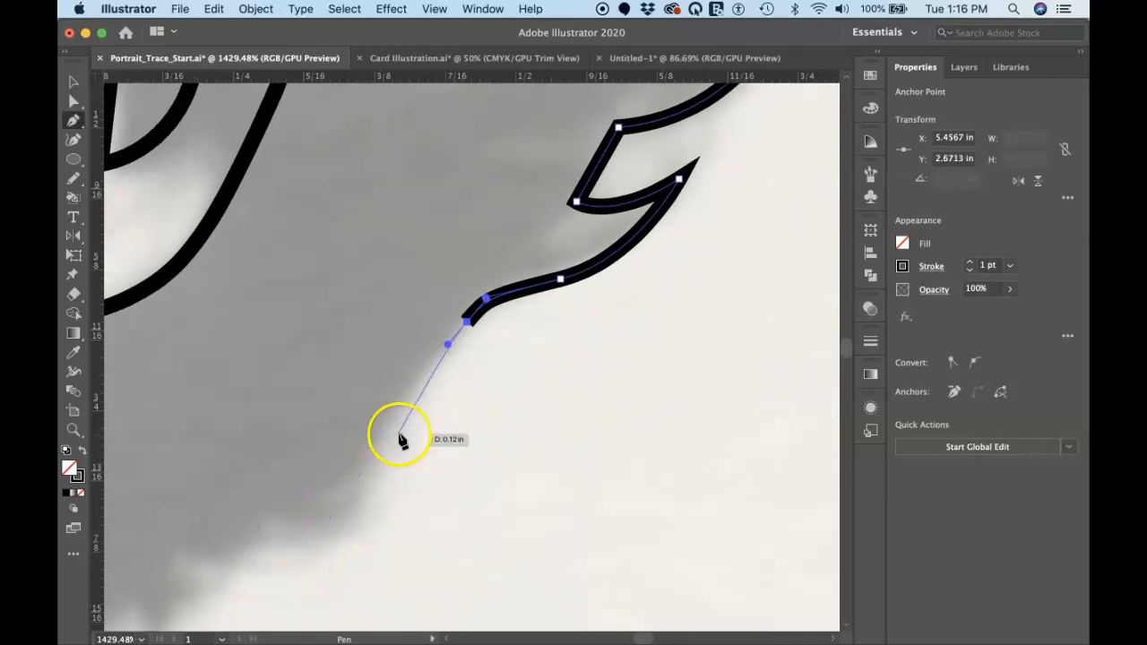
{"action": "left_click_drag", "start_coordinate": [388, 427], "coordinate": [375, 455]}
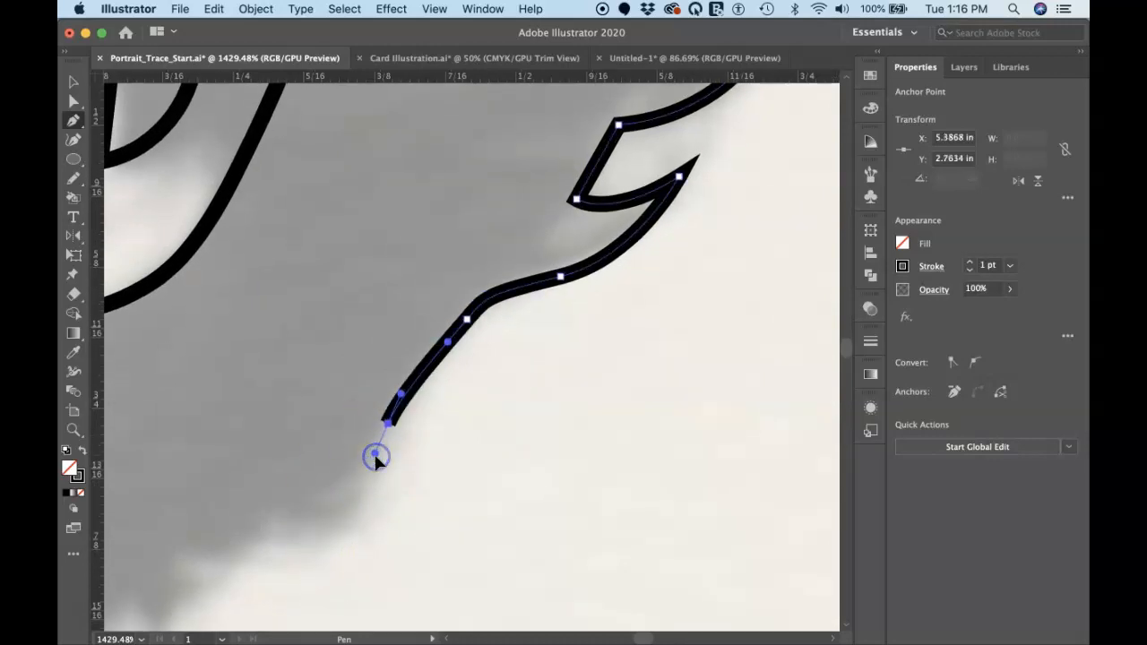
{"action": "scroll", "coordinate": [375, 453], "scroll_direction": "down", "scroll_amount": 5}
{"action": "scroll", "coordinate": [374, 454], "scroll_direction": "left", "scroll_amount": 5}
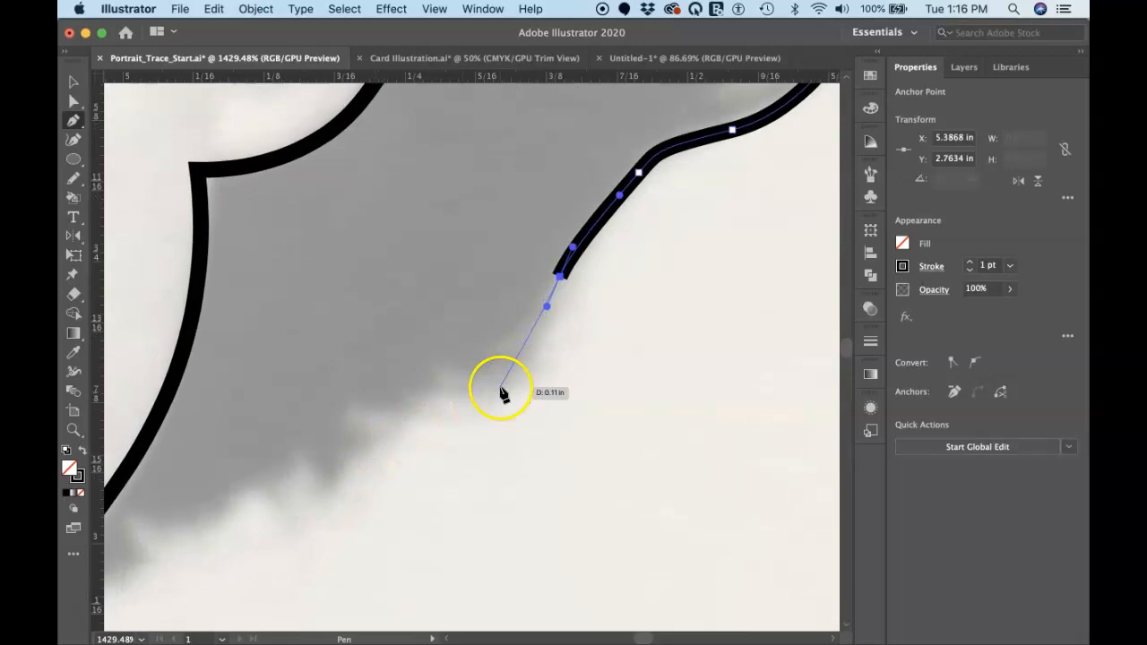
{"action": "left_click_drag", "start_coordinate": [532, 363], "coordinate": [513, 384]}
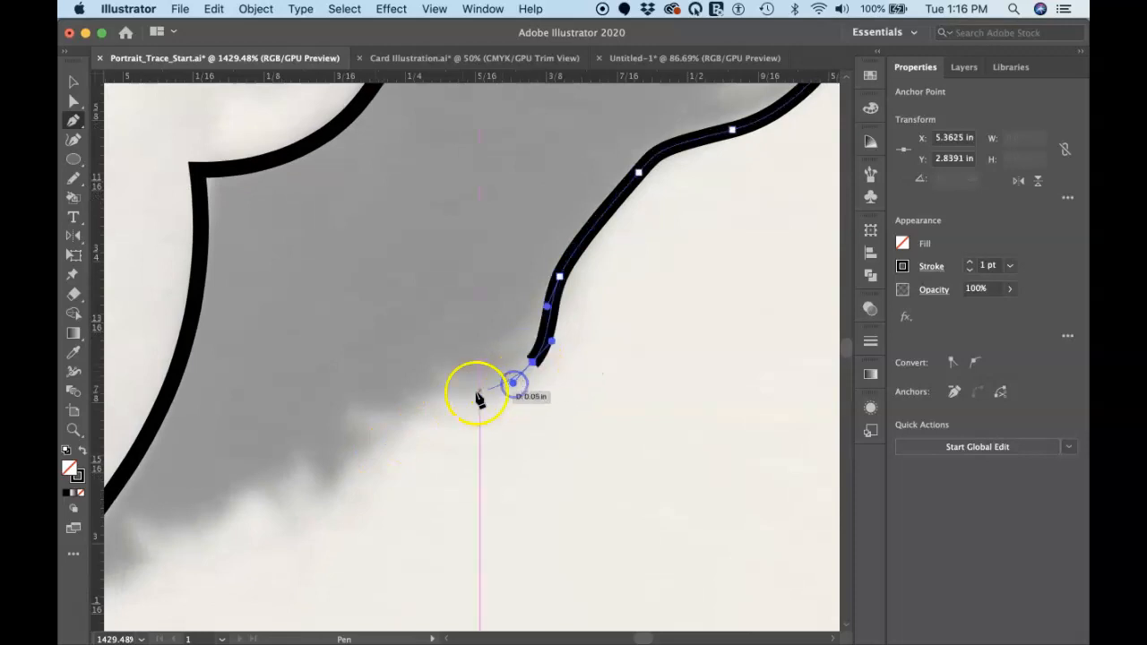
{"action": "mouse_move", "coordinate": [404, 408]}
{"action": "left_mouse_down"}
{"action": "mouse_move", "coordinate": [359, 402]}
{"action": "mouse_move", "coordinate": [386, 446]}
{"action": "left_mouse_up"}
Draw the jagged strand tips along the hair's lower right edge with straight segments meeting at sharp corners
{"action": "left_click", "coordinate": [350, 409]}
{"action": "left_click", "coordinate": [391, 441]}
{"action": "left_click", "coordinate": [336, 442]}
{"action": "left_click_drag", "start_coordinate": [336, 442], "coordinate": [339, 509]}
{"action": "left_click", "coordinate": [339, 508]}
{"action": "left_click", "coordinate": [296, 443]}
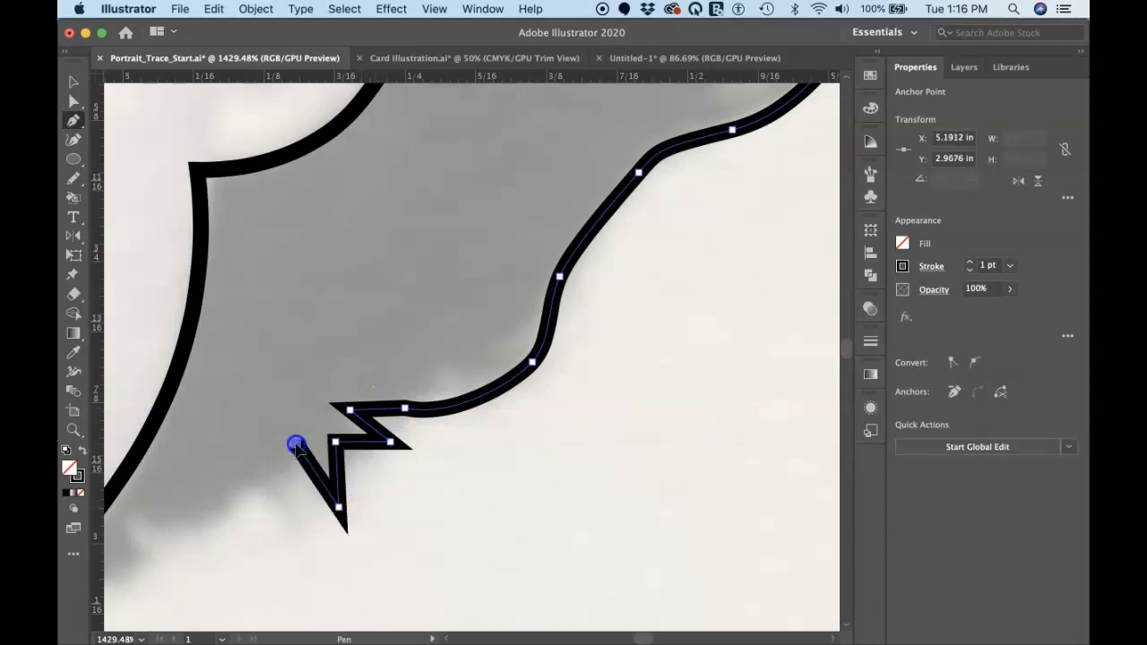
Trace two smooth curves from the last jagged notch down to the jawline, ending with a corner there
{"action": "left_click_drag", "start_coordinate": [292, 459], "coordinate": [256, 491]}
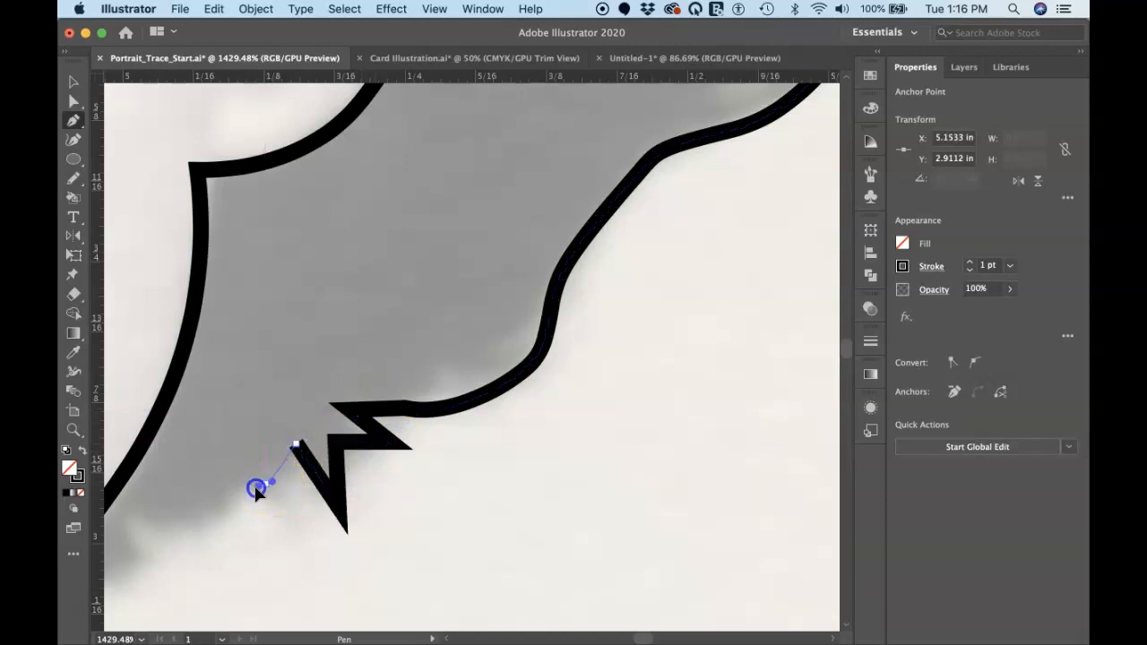
{"action": "scroll", "coordinate": [242, 503], "scroll_direction": "down", "scroll_amount": 3}
{"action": "scroll", "coordinate": [242, 504], "scroll_direction": "left", "scroll_amount": 4}
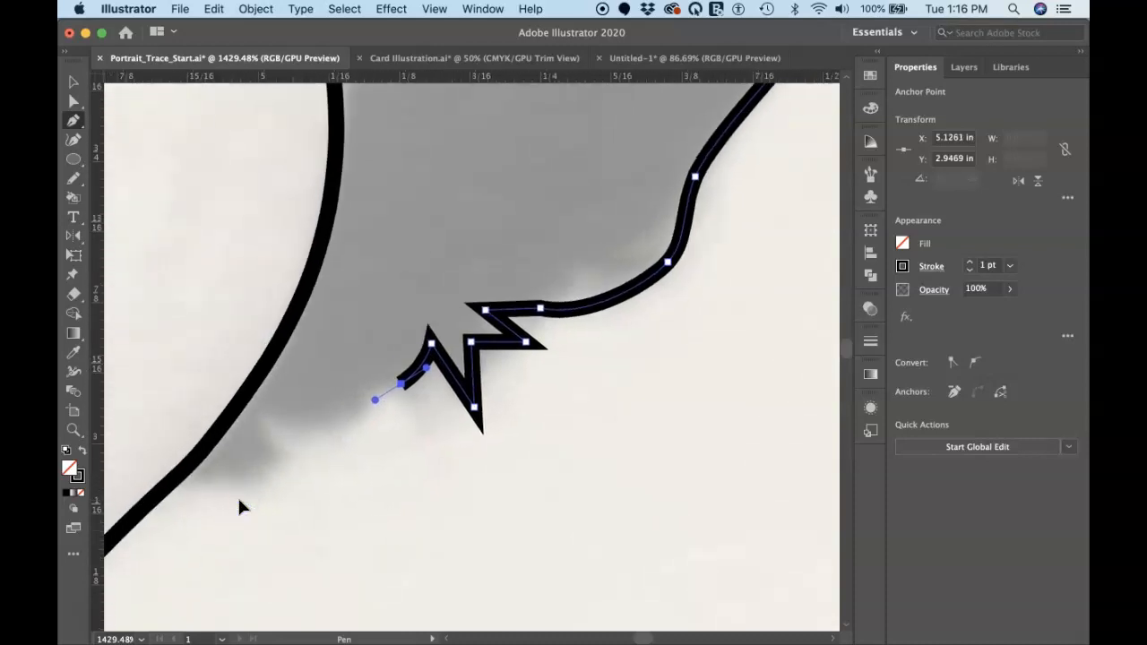
{"action": "left_click", "coordinate": [268, 419]}
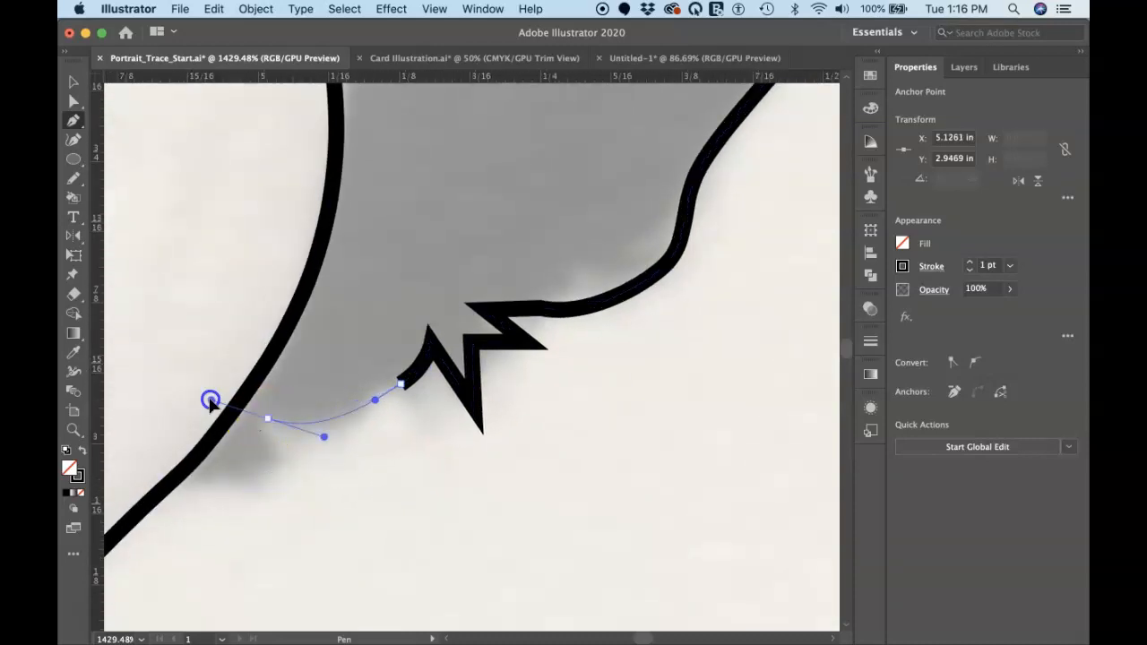
{"action": "left_click_drag", "start_coordinate": [203, 397], "coordinate": [202, 394]}
{"action": "left_click", "coordinate": [268, 419]}
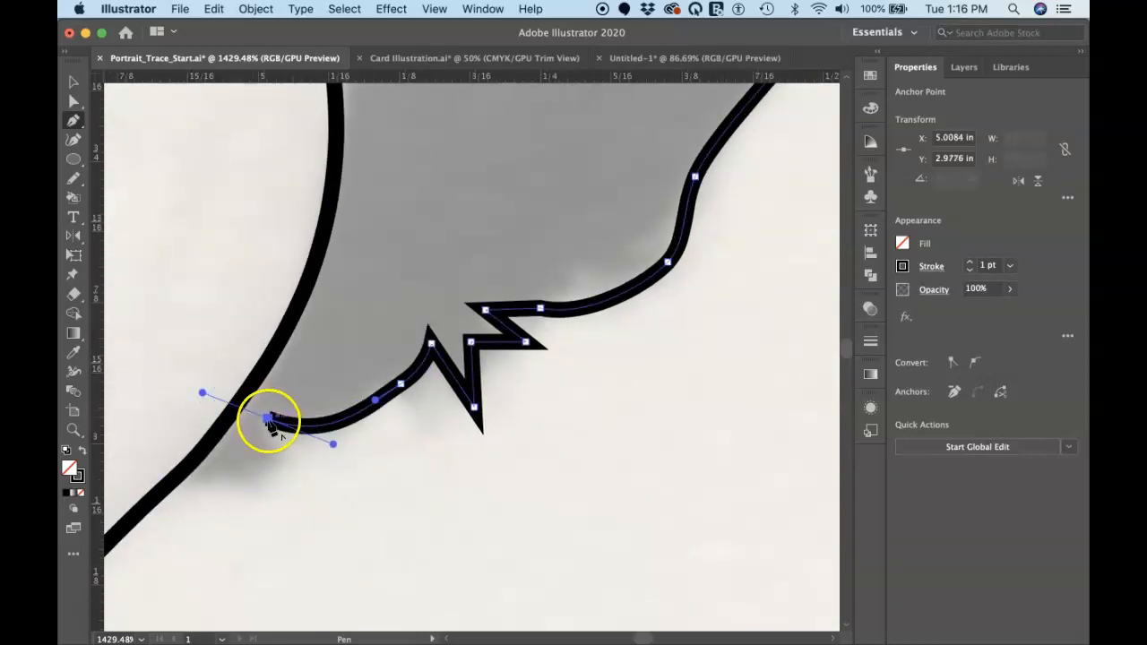
Add the last pointed strand tip beside the jaw and curve the path across the jawline into the face
{"action": "left_click_drag", "start_coordinate": [268, 421], "coordinate": [116, 467]}
{"action": "scroll", "coordinate": [116, 466], "scroll_direction": "left", "scroll_amount": 5}
{"action": "scroll", "coordinate": [115, 466], "scroll_direction": "down", "scroll_amount": 3}
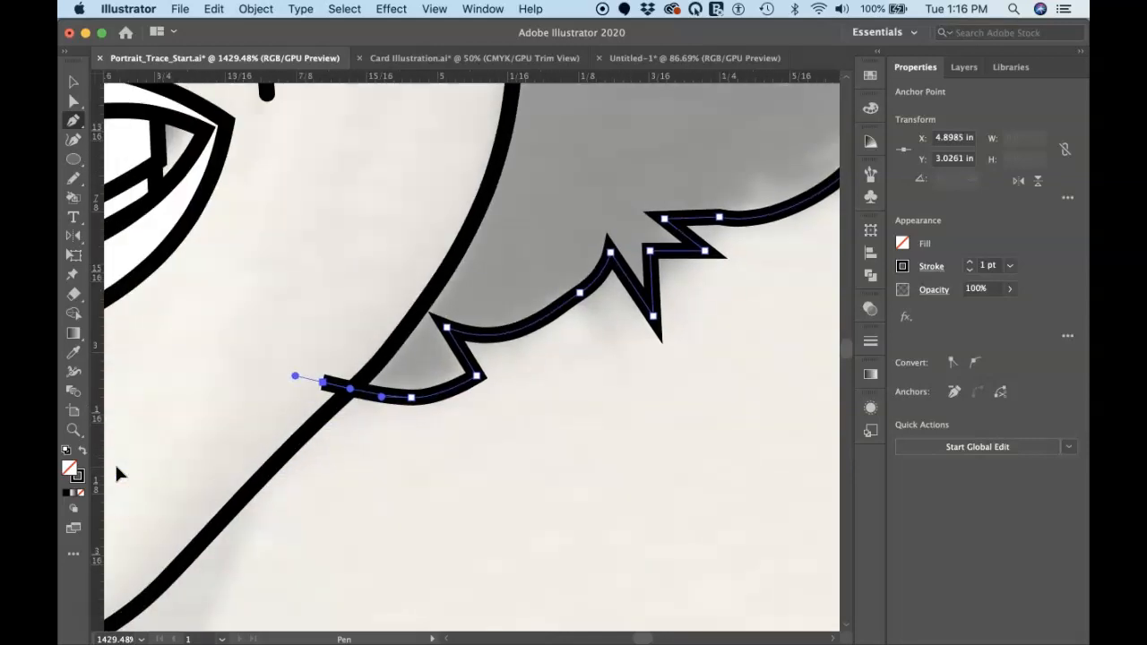
Run a segment across the chin to the hair's lower edge on the left side of the neck
{"action": "key", "text": "super+minus"}
{"action": "key", "text": "super+minus"}
{"action": "key", "text": "super+minus"}
{"action": "key", "text": "super+minus"}
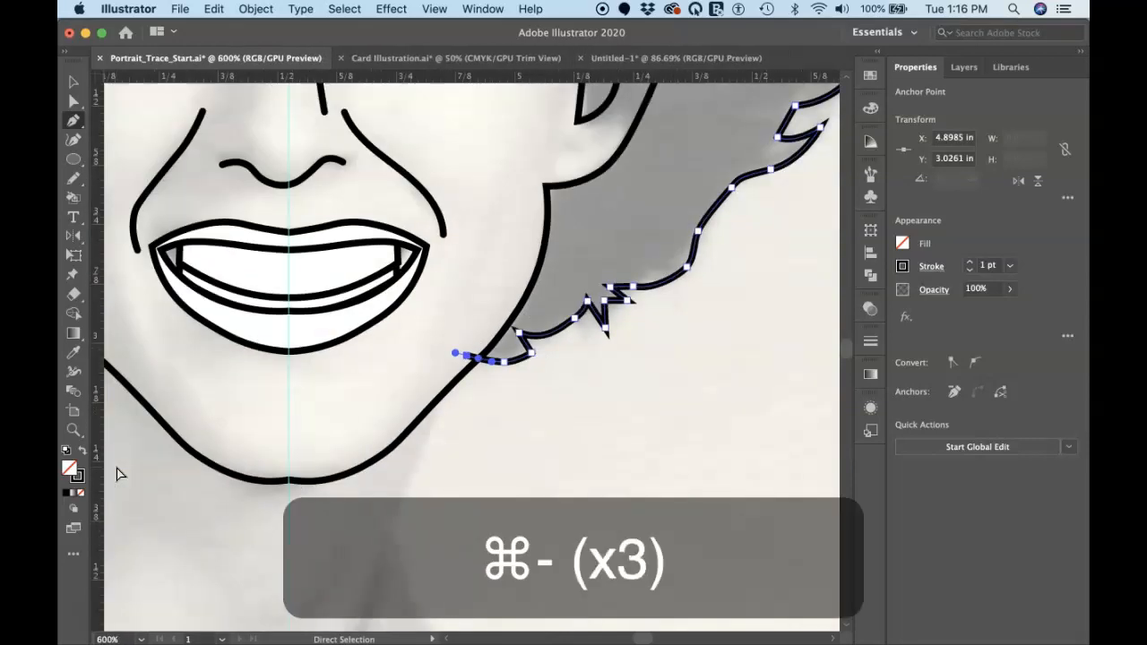
{"action": "scroll", "coordinate": [118, 472], "scroll_direction": "up", "scroll_amount": 3}
{"action": "scroll", "coordinate": [119, 473], "scroll_direction": "left", "scroll_amount": 2}
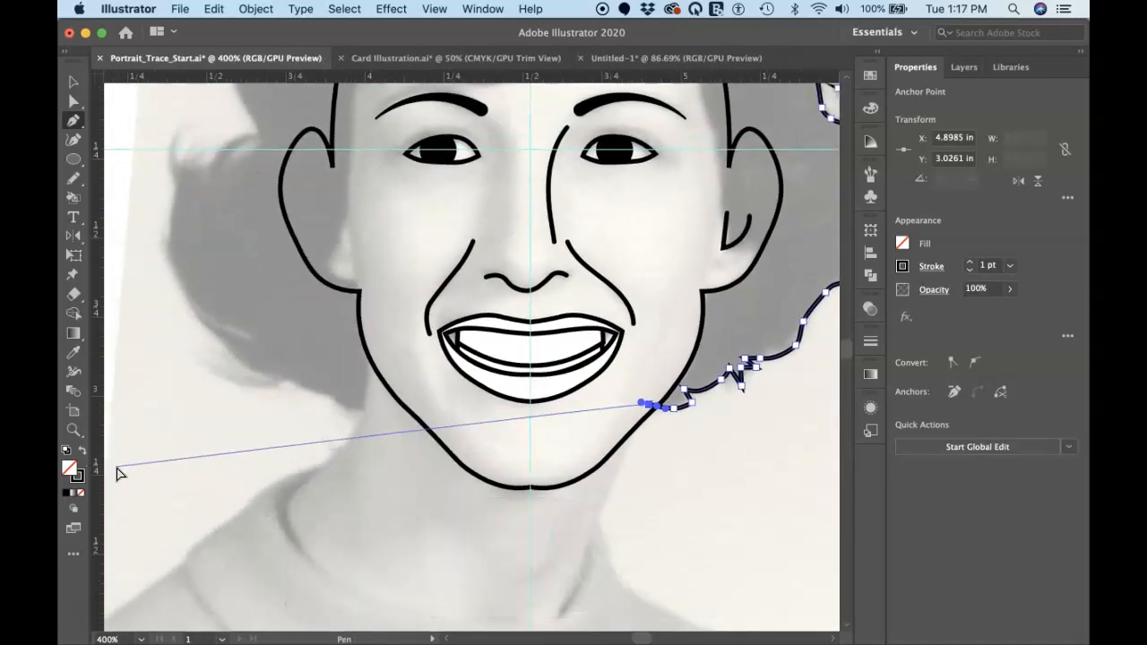
{"action": "left_click", "coordinate": [362, 409]}
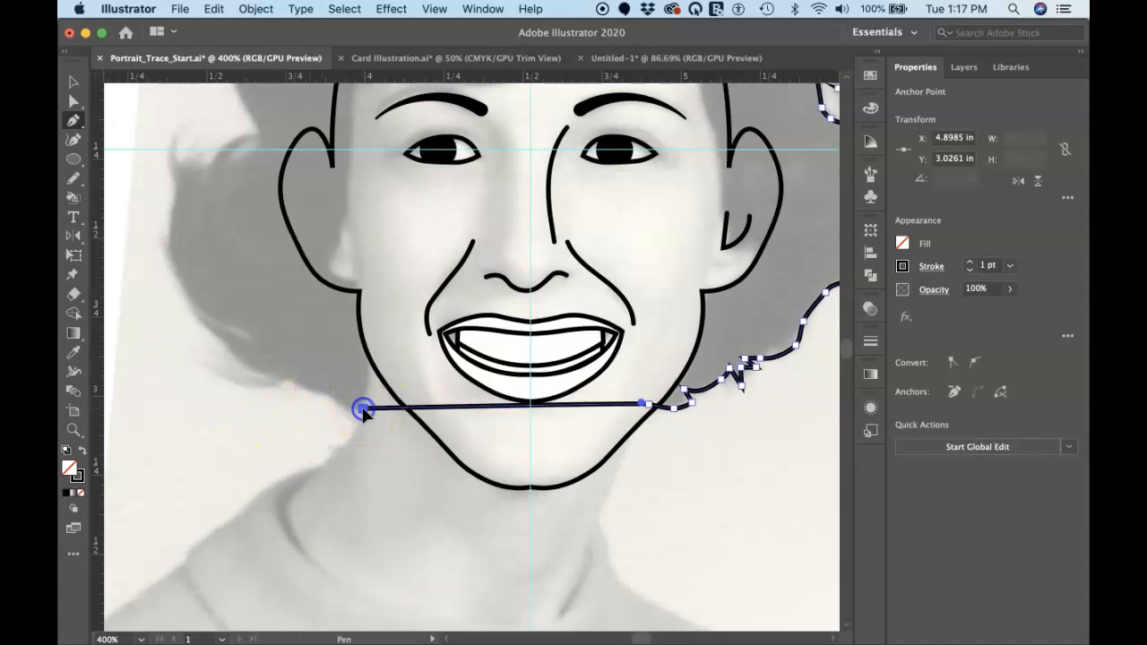
Trace the hair's lower left edge in curves up to a corner, and add a short straight notch inward
{"action": "left_click_drag", "start_coordinate": [316, 393], "coordinate": [307, 390]}
{"action": "left_click_drag", "start_coordinate": [281, 377], "coordinate": [268, 377]}
{"action": "left_click_drag", "start_coordinate": [212, 334], "coordinate": [205, 320]}
{"action": "left_click", "coordinate": [213, 334]}
{"action": "left_click", "coordinate": [256, 341]}
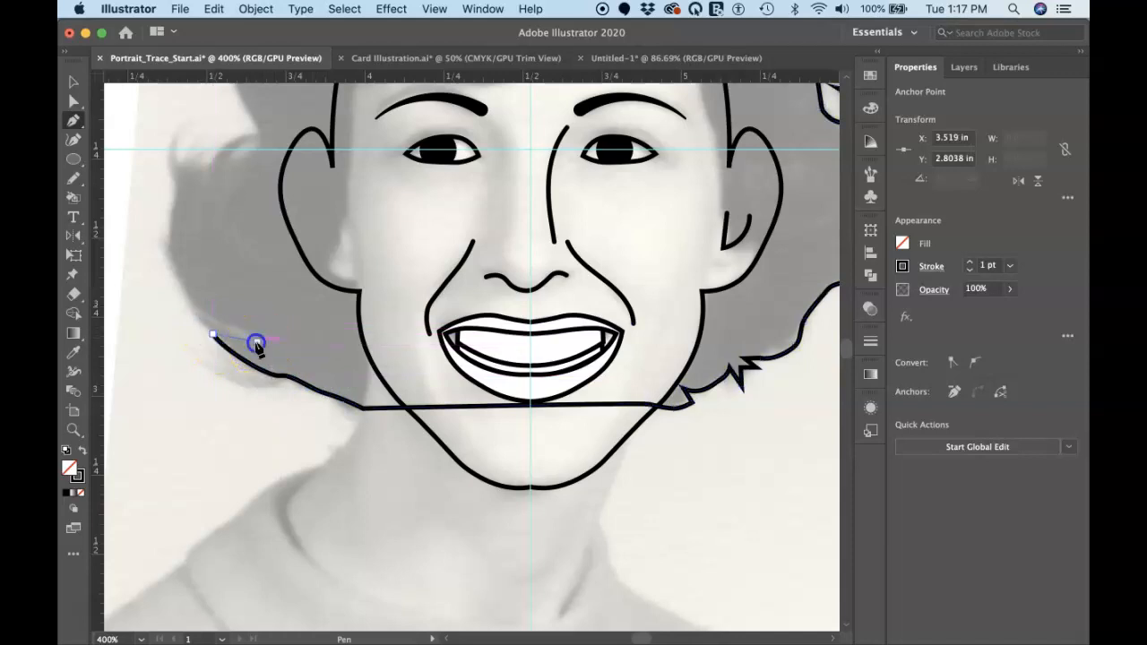
Curve the path from the notch up the hair's outer left edge to the tip of the flipped curl, with corners where the direction changes
{"action": "left_click", "coordinate": [177, 273]}
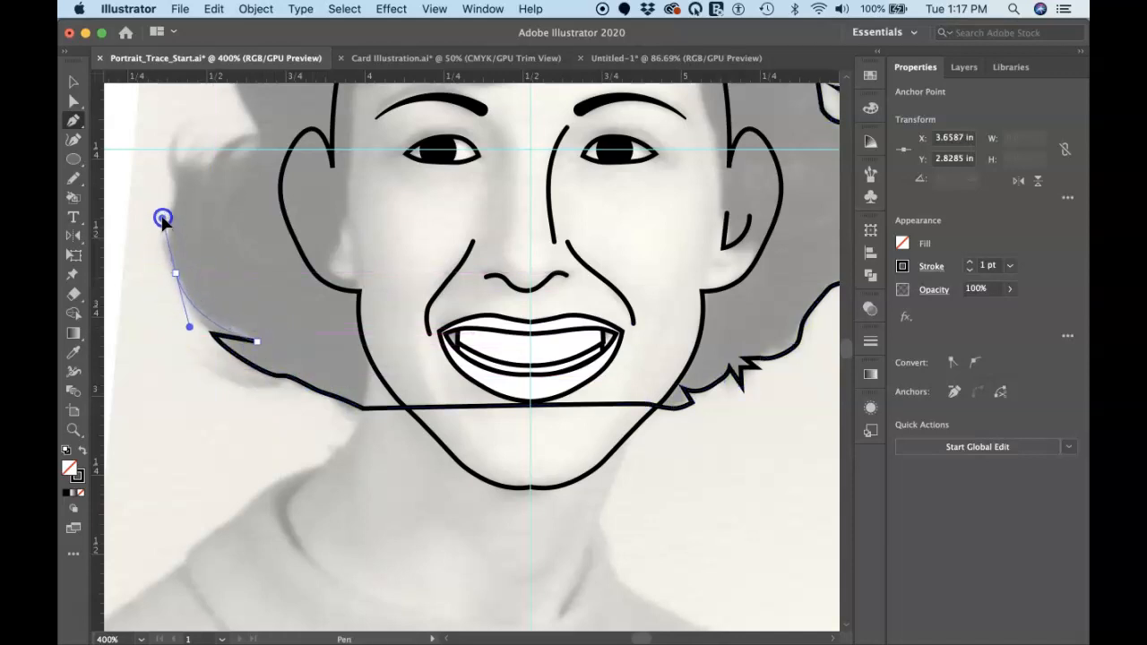
{"action": "left_click_drag", "start_coordinate": [162, 218], "coordinate": [162, 215]}
{"action": "left_click", "coordinate": [175, 185]}
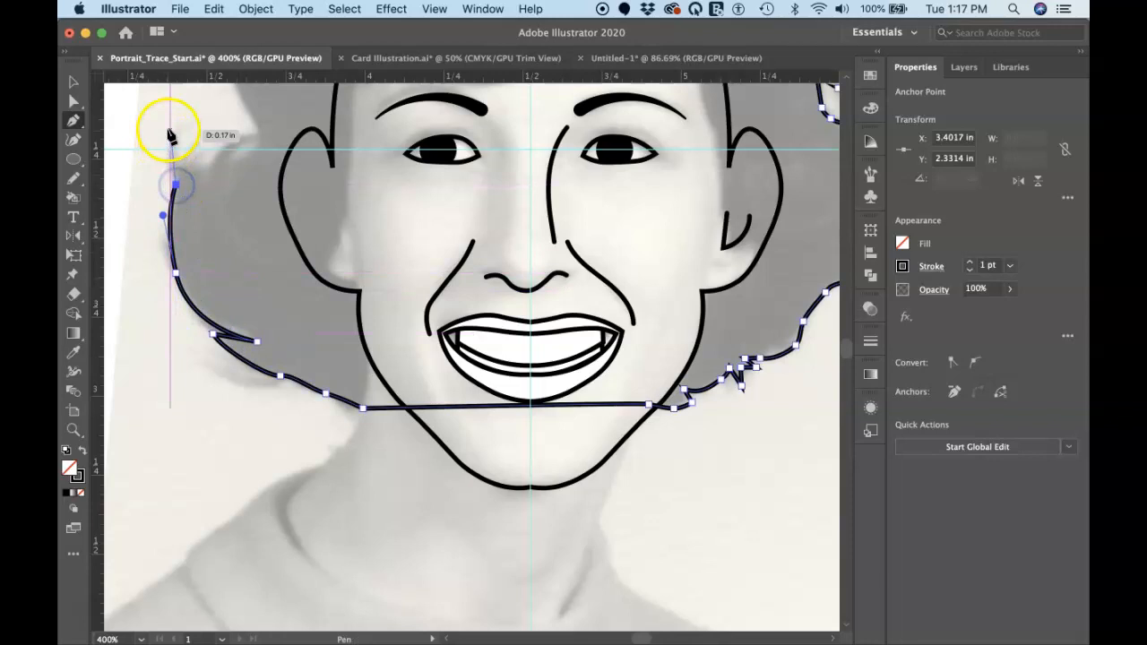
{"action": "left_click", "coordinate": [175, 184]}
{"action": "left_click_drag", "start_coordinate": [170, 133], "coordinate": [185, 120]}
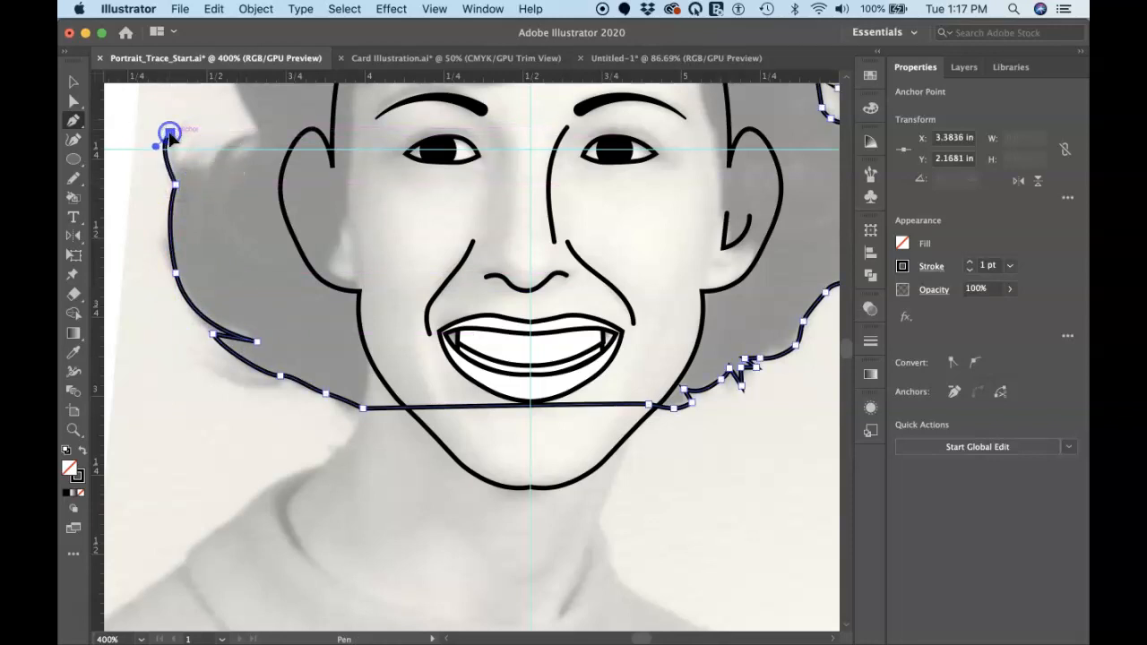
Trace the scalloped top of the left curl, with its pointed second strand and the small loop beside it
{"action": "left_click_drag", "start_coordinate": [184, 169], "coordinate": [200, 180]}
{"action": "left_click", "coordinate": [212, 167]}
{"action": "left_click", "coordinate": [243, 134]}
{"action": "left_click", "coordinate": [260, 132]}
{"action": "left_click_drag", "start_coordinate": [233, 157], "coordinate": [241, 164]}
{"action": "left_click_drag", "start_coordinate": [264, 142], "coordinate": [243, 98]}
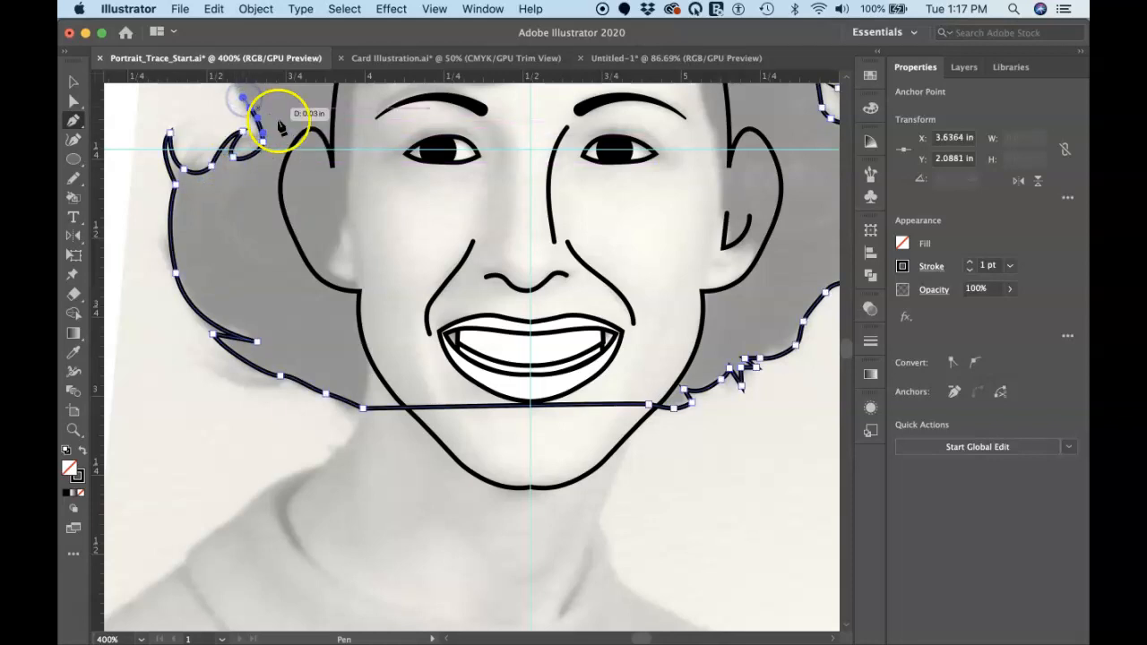
Trace the left side of the hair from above the curl up toward the crown
{"action": "scroll", "coordinate": [281, 114], "scroll_direction": "up", "scroll_amount": 5}
{"action": "left_click_drag", "start_coordinate": [232, 167], "coordinate": [236, 120]}
{"action": "scroll", "coordinate": [234, 122], "scroll_direction": "up", "scroll_amount": 3}
{"action": "scroll", "coordinate": [236, 123], "scroll_direction": "up", "scroll_amount": 3}
{"action": "left_click_drag", "start_coordinate": [233, 258], "coordinate": [267, 195]}
{"action": "left_click", "coordinate": [262, 167]}
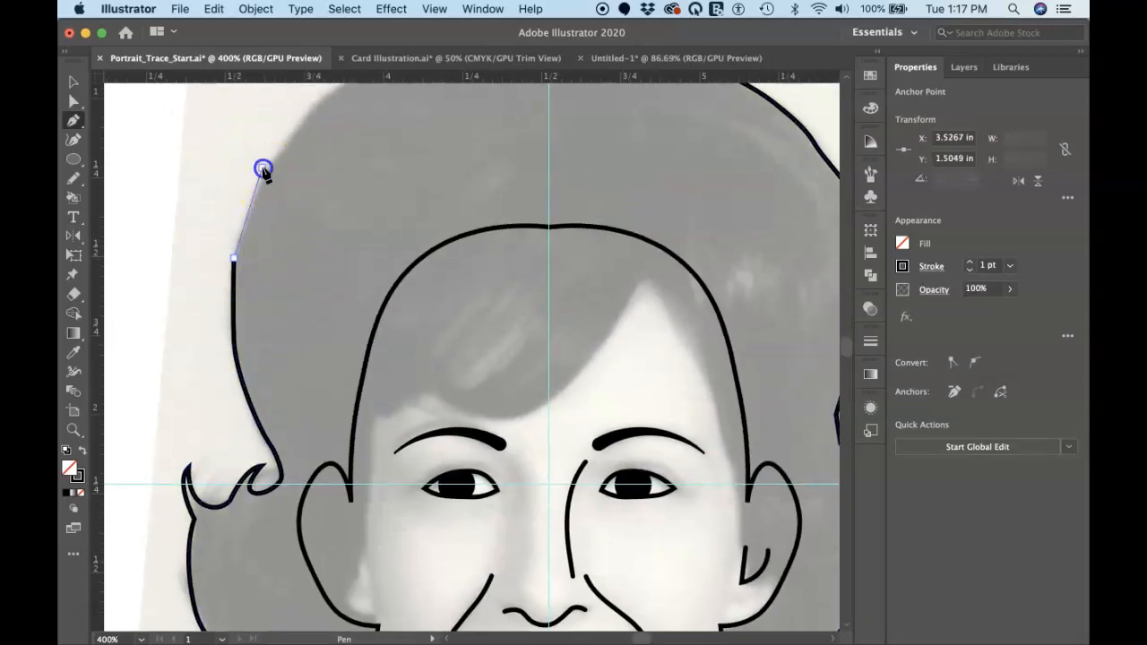
Continue the outline over the crown and close the hair path at its starting point on the centre guide
{"action": "left_click", "coordinate": [312, 110]}
{"action": "scroll", "coordinate": [313, 111], "scroll_direction": "up", "scroll_amount": 4}
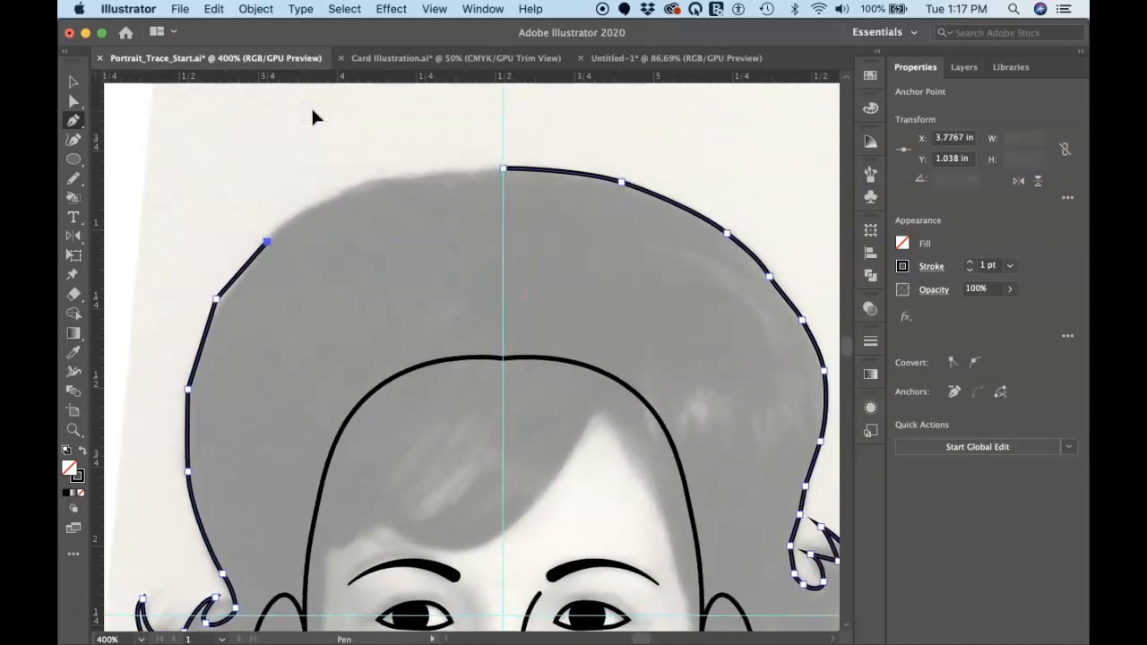
{"action": "left_click_drag", "start_coordinate": [352, 188], "coordinate": [392, 179]}
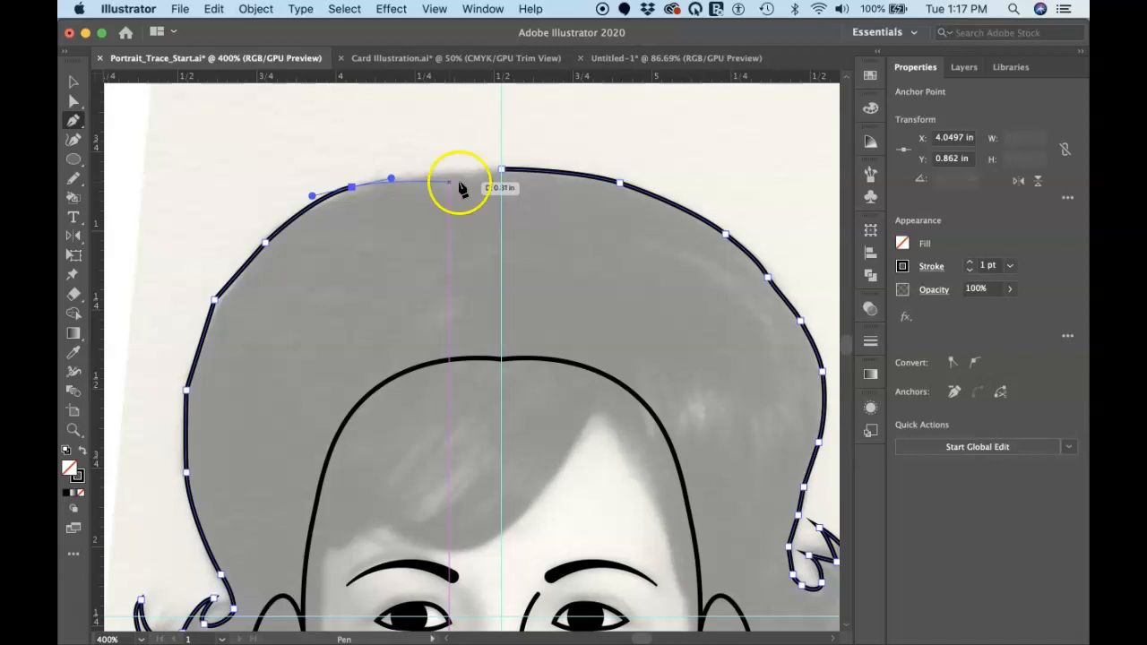
{"action": "left_click_drag", "start_coordinate": [501, 169], "coordinate": [554, 172]}
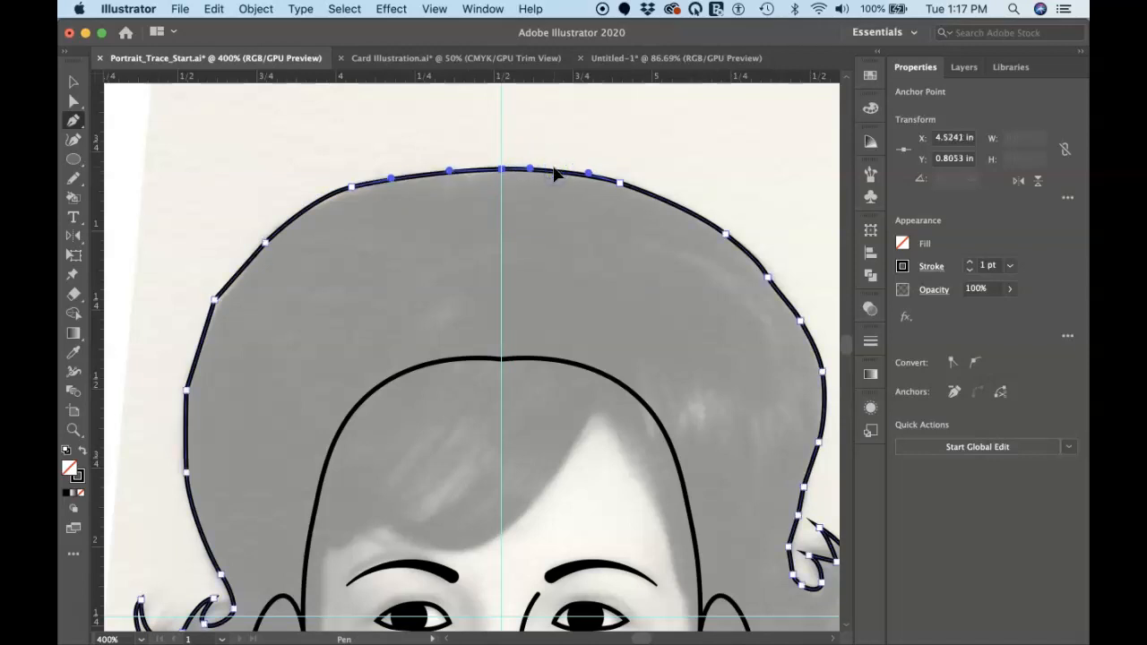
Try to draw the inner hairline freehand with the Pencil tool as a closed shape along the bangs and around the head
{"action": "scroll", "coordinate": [499, 246], "scroll_direction": "down", "scroll_amount": 5}
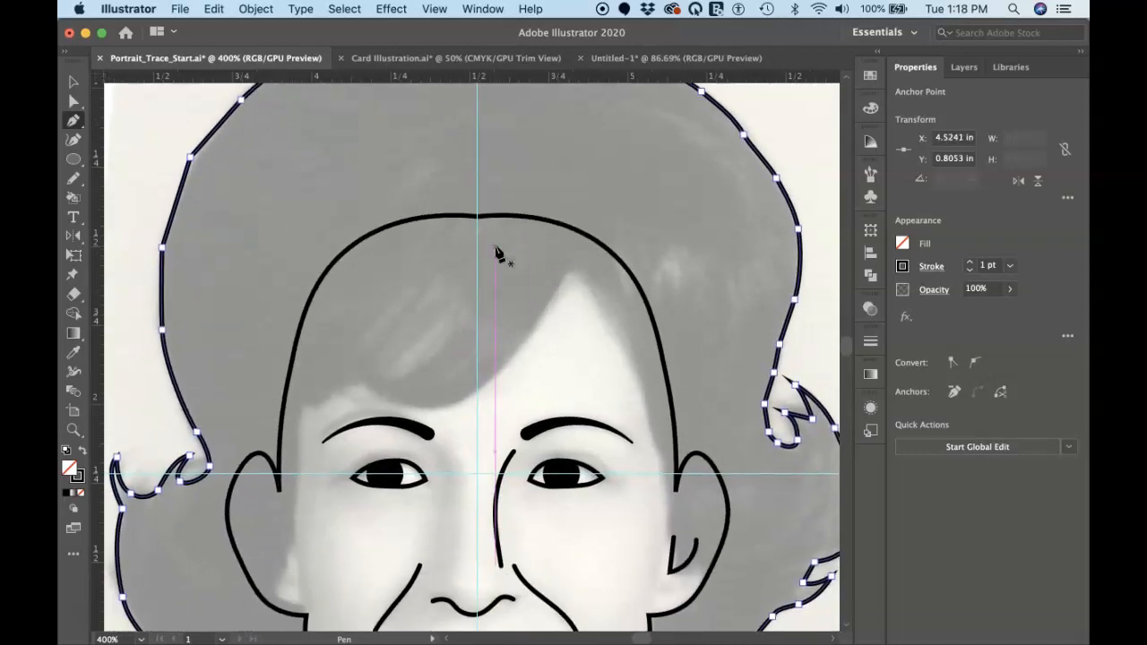
{"action": "scroll", "coordinate": [499, 255], "scroll_direction": "down", "scroll_amount": 3}
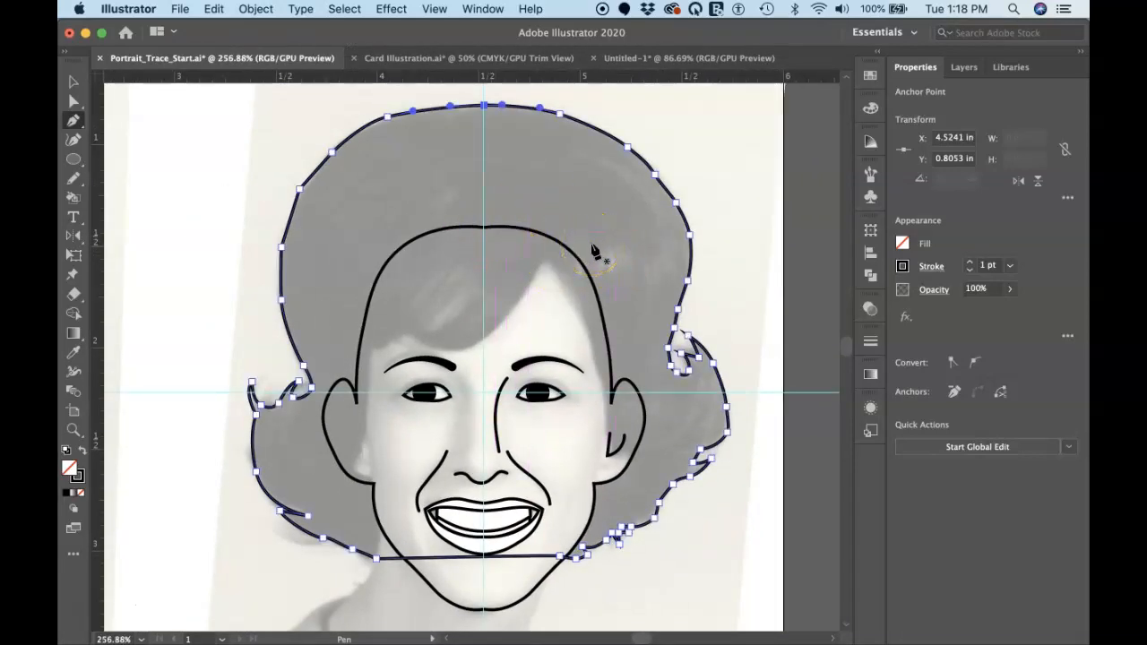
{"action": "key", "text": "n"}
{"action": "mouse_move", "coordinate": [337, 487]}
{"action": "left_mouse_down"}
{"action": "mouse_move", "coordinate": [373, 352]}
{"action": "mouse_move", "coordinate": [410, 330]}
{"action": "mouse_move", "coordinate": [444, 352]}
{"action": "mouse_move", "coordinate": [500, 327]}
{"action": "mouse_move", "coordinate": [544, 271]}
{"action": "mouse_move", "coordinate": [615, 464]}
{"action": "mouse_move", "coordinate": [650, 447]}
{"action": "mouse_move", "coordinate": [666, 408]}
{"action": "mouse_move", "coordinate": [657, 357]}
{"action": "left_mouse_up"}
{"action": "mouse_move", "coordinate": [649, 278]}
{"action": "left_mouse_down"}
{"action": "mouse_move", "coordinate": [617, 177]}
{"action": "mouse_move", "coordinate": [579, 171]}
{"action": "mouse_move", "coordinate": [427, 209]}
{"action": "left_mouse_up"}
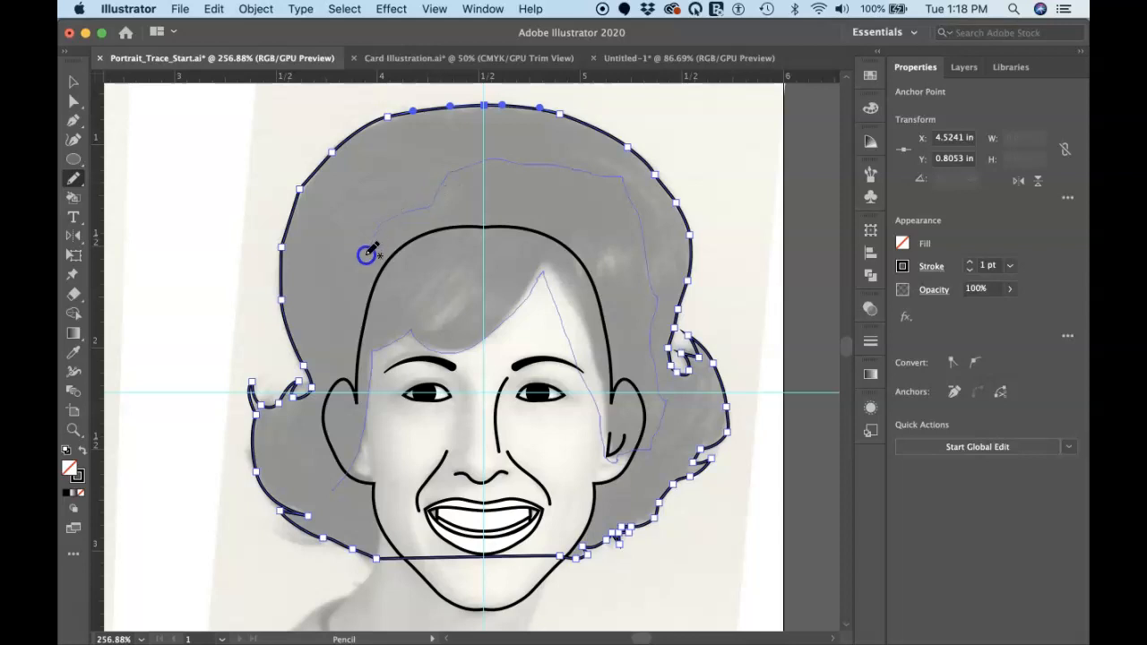
{"action": "left_click_drag", "start_coordinate": [324, 406], "coordinate": [321, 445]}
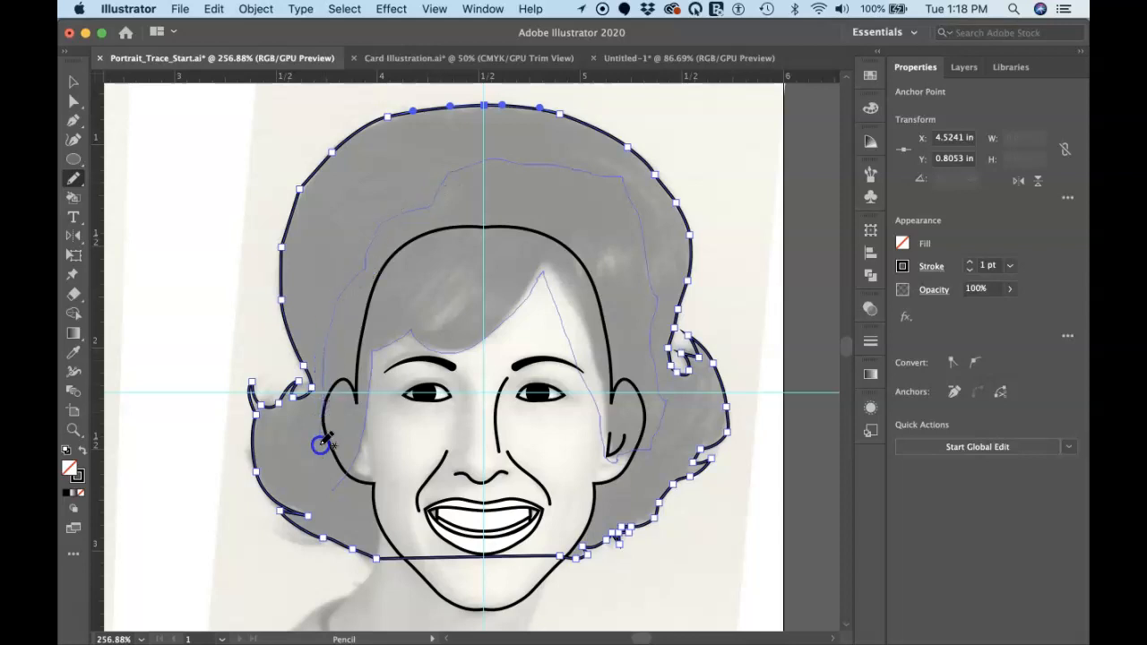
{"action": "left_click_drag", "start_coordinate": [326, 499], "coordinate": [328, 499]}
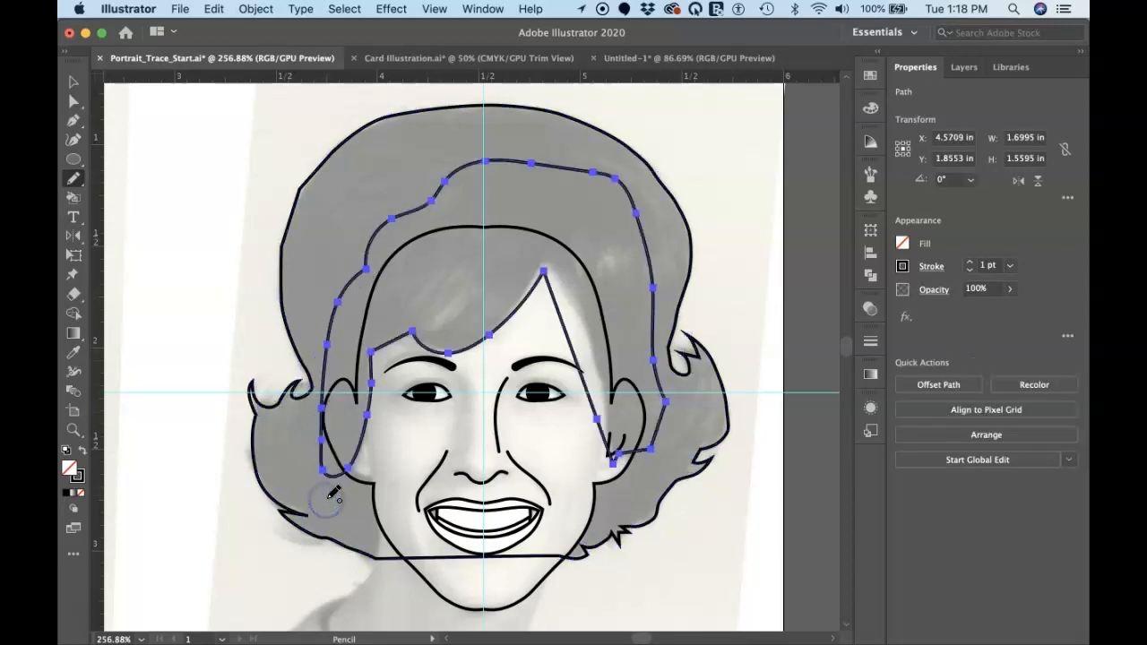
{"action": "key", "text": "super+z"}
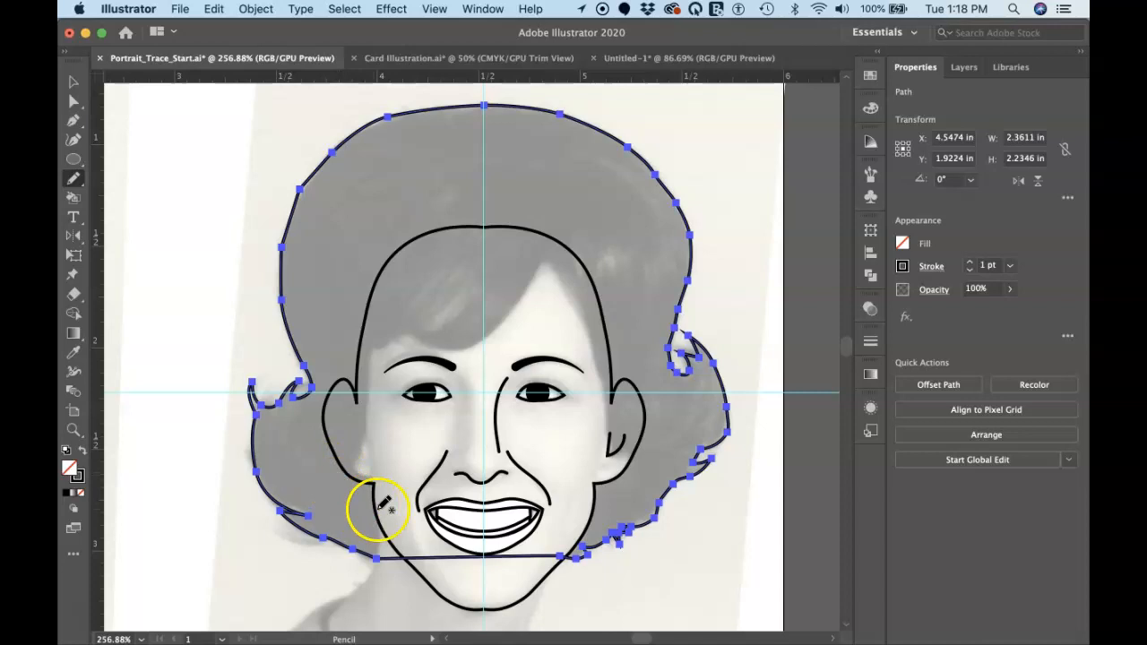
Draw a closed freehand Pencil shape following the bangs and face edges, returning over the head and outside both ears
{"action": "mouse_move", "coordinate": [337, 484]}
{"action": "left_mouse_down"}
{"action": "mouse_move", "coordinate": [362, 465]}
{"action": "mouse_move", "coordinate": [370, 336]}
{"action": "mouse_move", "coordinate": [417, 327]}
{"action": "mouse_move", "coordinate": [451, 347]}
{"action": "mouse_move", "coordinate": [489, 340]}
{"action": "mouse_move", "coordinate": [525, 303]}
{"action": "mouse_move", "coordinate": [538, 262]}
{"action": "mouse_move", "coordinate": [576, 300]}
{"action": "mouse_move", "coordinate": [609, 442]}
{"action": "mouse_move", "coordinate": [648, 475]}
{"action": "mouse_move", "coordinate": [657, 453]}
{"action": "mouse_move", "coordinate": [641, 340]}
{"action": "mouse_move", "coordinate": [612, 269]}
{"action": "mouse_move", "coordinate": [567, 212]}
{"action": "mouse_move", "coordinate": [387, 223]}
{"action": "left_mouse_up"}
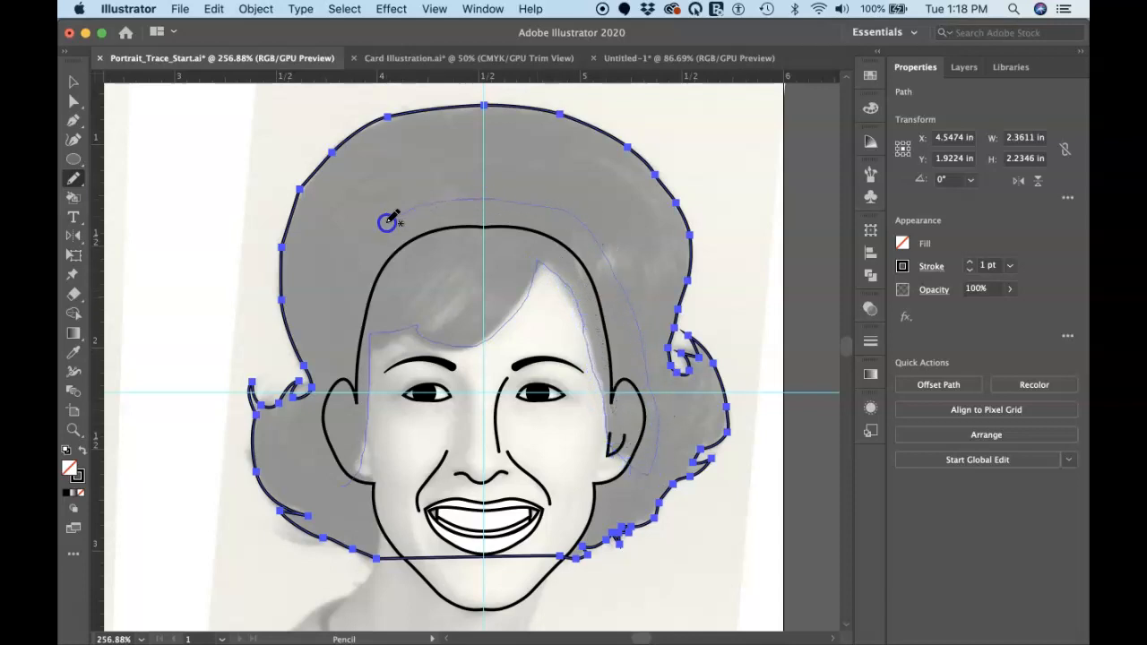
{"action": "left_click_drag", "start_coordinate": [327, 314], "coordinate": [322, 368]}
{"action": "mouse_move", "coordinate": [308, 423]}
{"action": "left_mouse_down"}
{"action": "mouse_move", "coordinate": [311, 458]}
{"action": "mouse_move", "coordinate": [344, 490]}
{"action": "left_mouse_up"}
{"action": "left_click", "coordinate": [388, 495]}
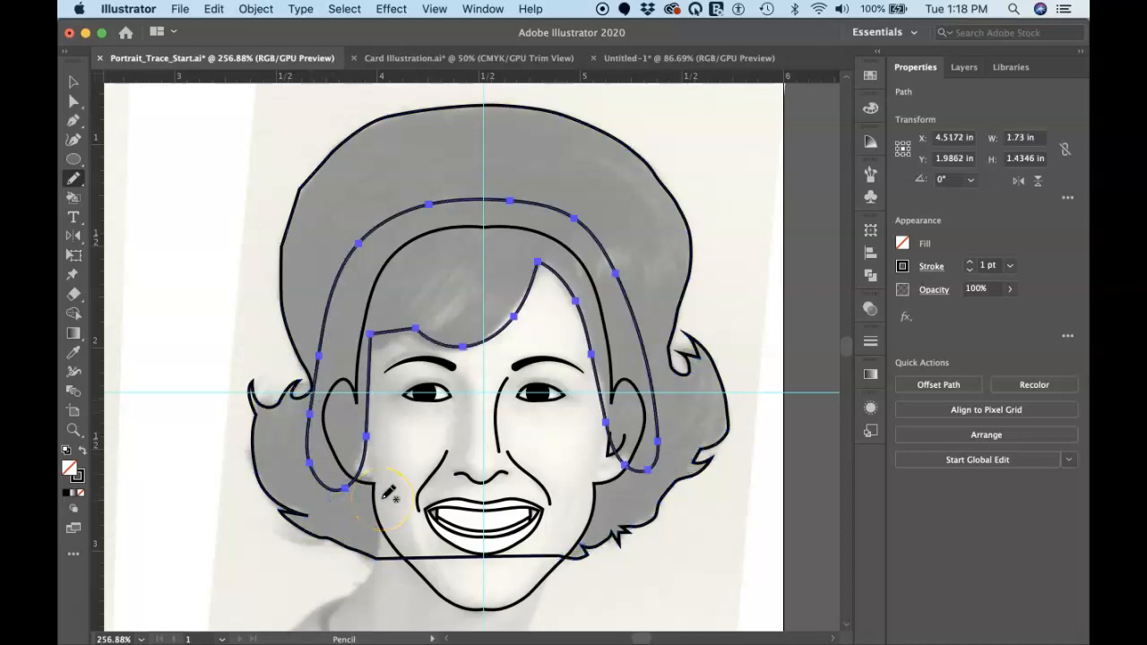
{"action": "left_click_drag", "start_coordinate": [367, 466], "coordinate": [367, 449]}
Select the outer hair outline together with the inner hairline shape
{"action": "key", "text": "v"}
{"action": "left_click", "coordinate": [554, 140]}
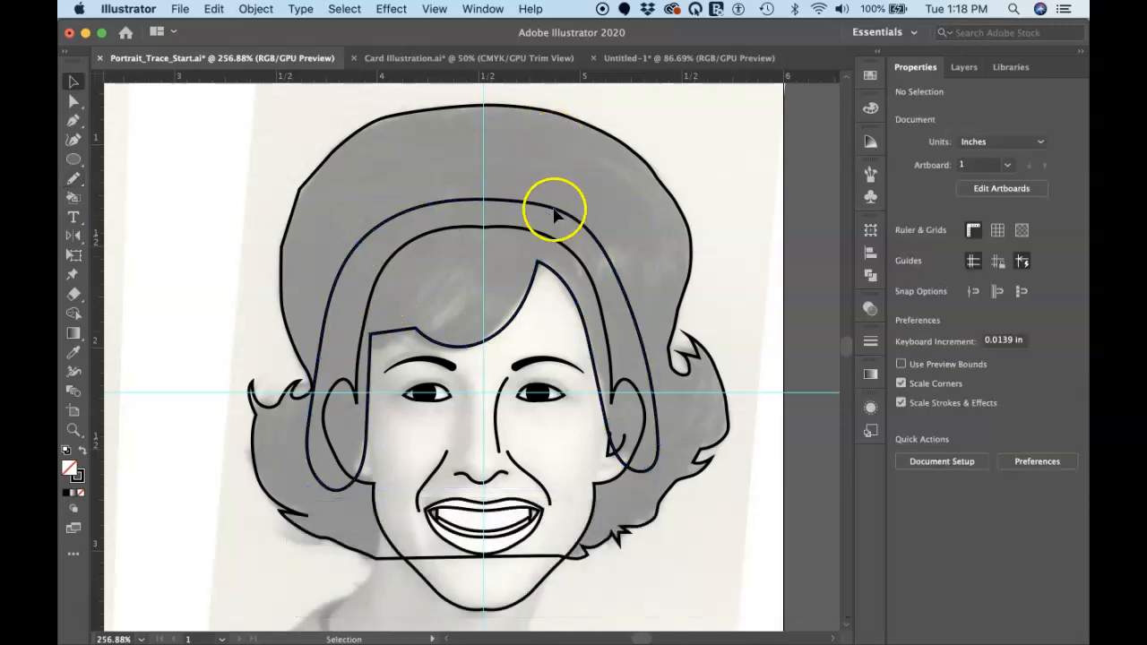
{"action": "left_click", "coordinate": [651, 165]}
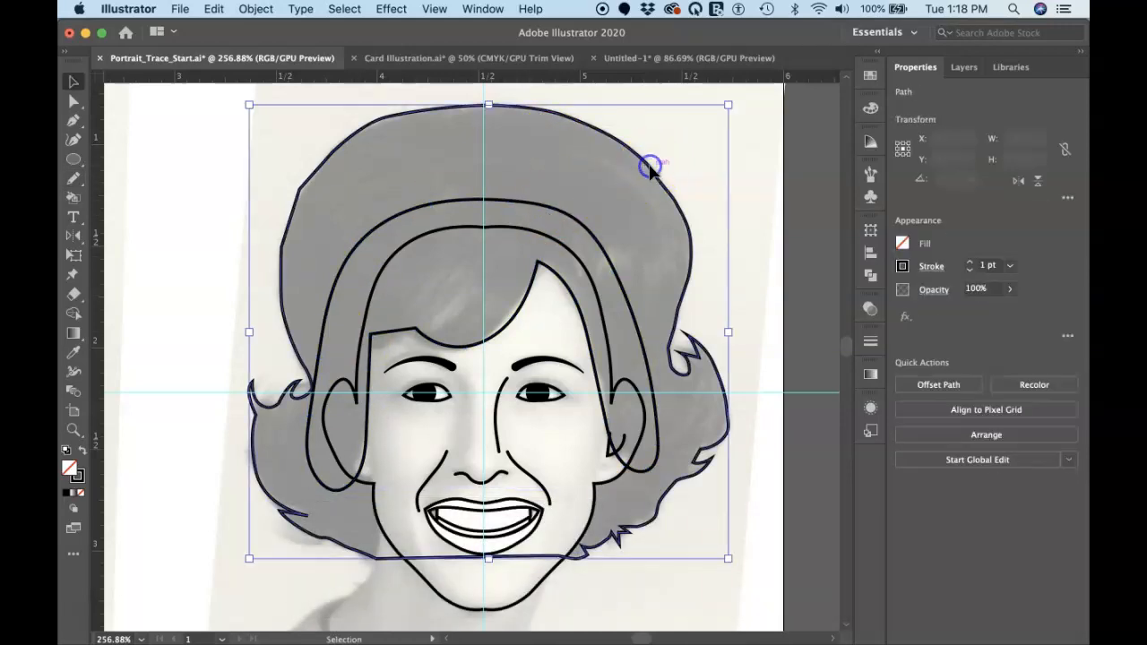
{"action": "left_click", "coordinate": [587, 231], "text": "shift"}
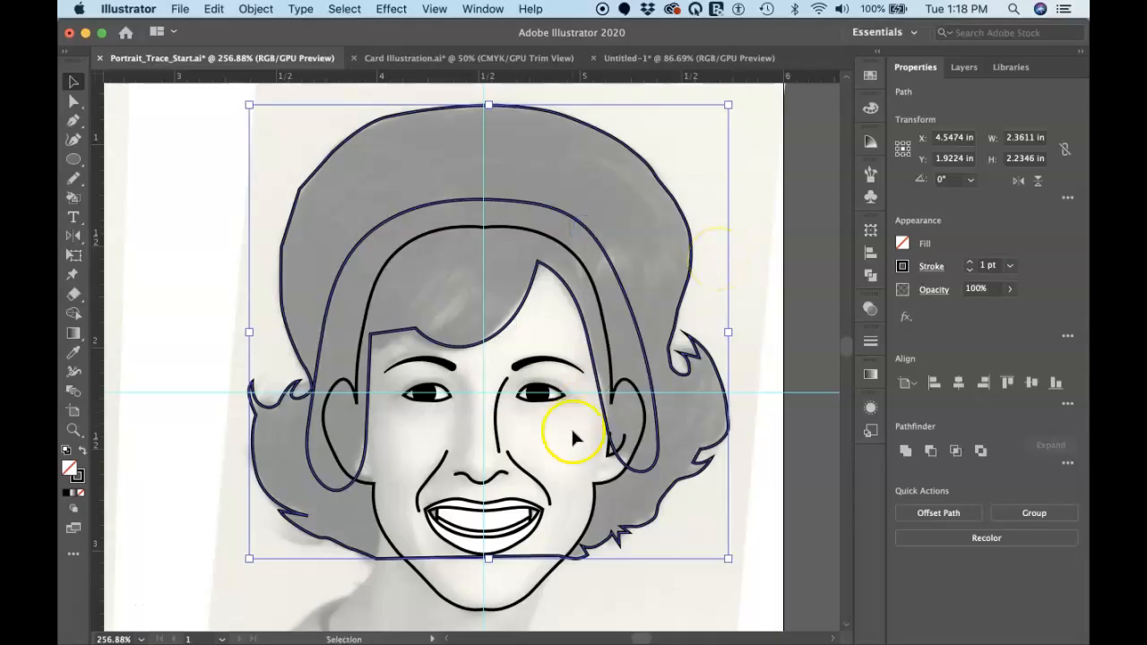
Fill the face and ears outline with the light beige skin swatch from the custom colour group
{"action": "left_click", "coordinate": [528, 595]}
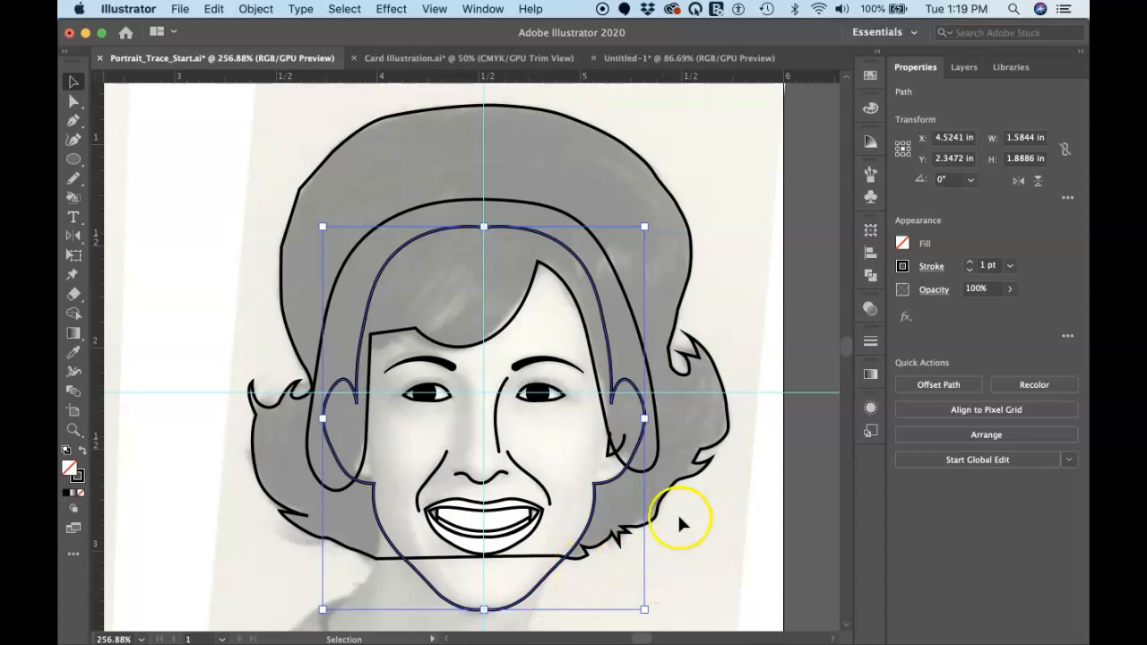
{"action": "left_click", "coordinate": [903, 243]}
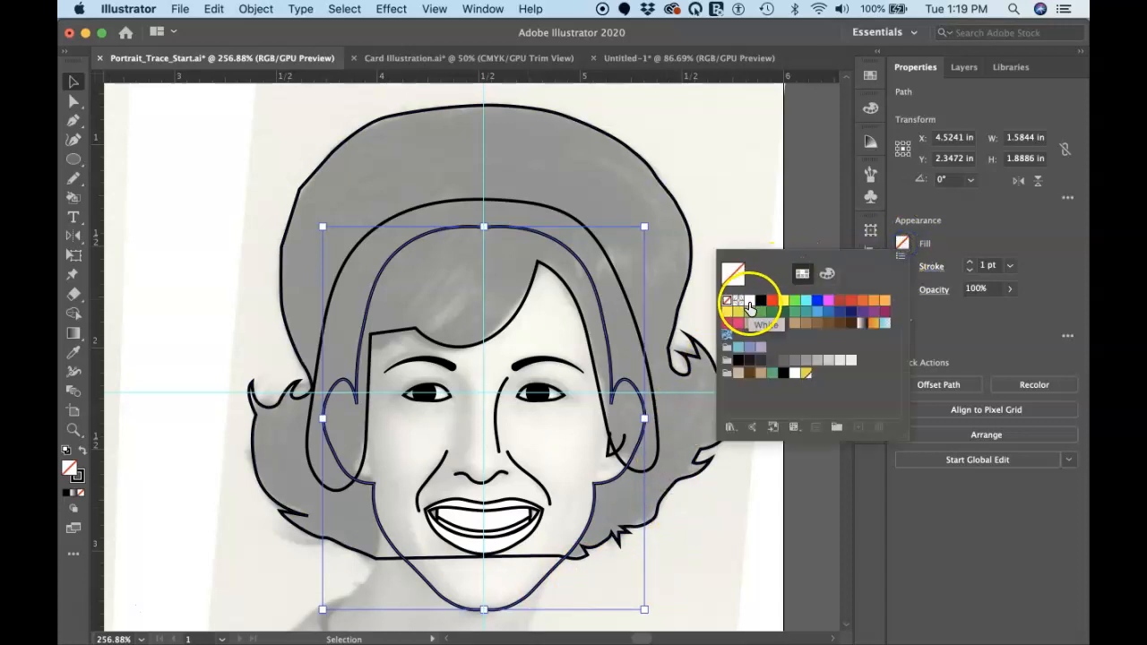
{"action": "left_click", "coordinate": [737, 374]}
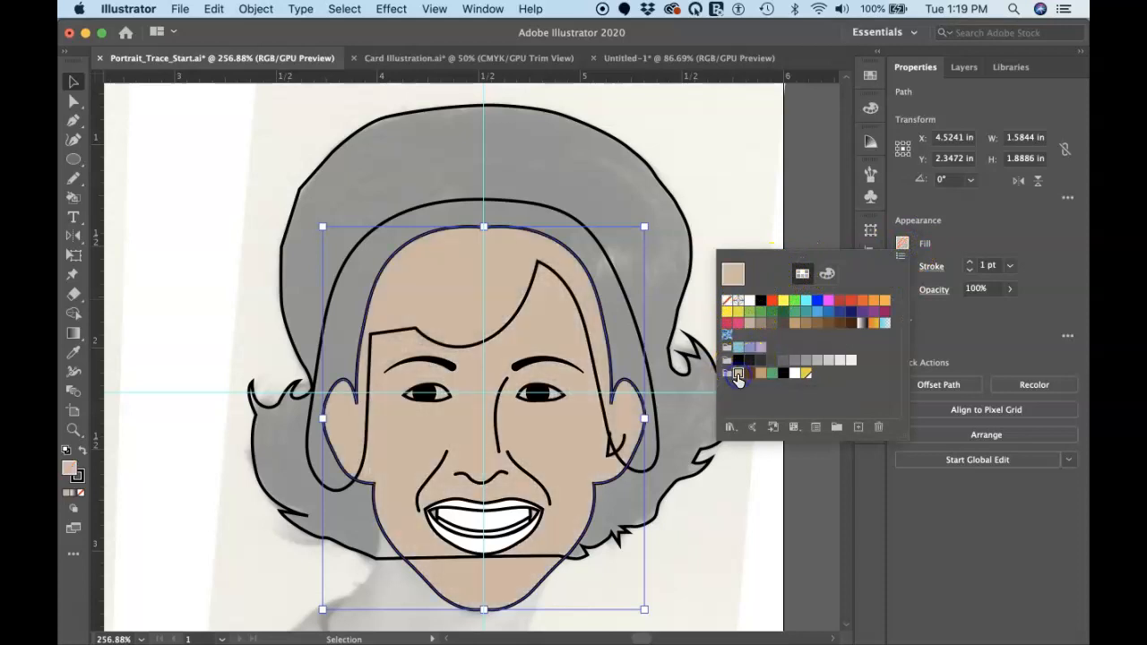
Fill the lips compound path with the tan swatch from the custom colour group
{"action": "left_click", "coordinate": [507, 509]}
{"action": "left_click", "coordinate": [508, 506]}
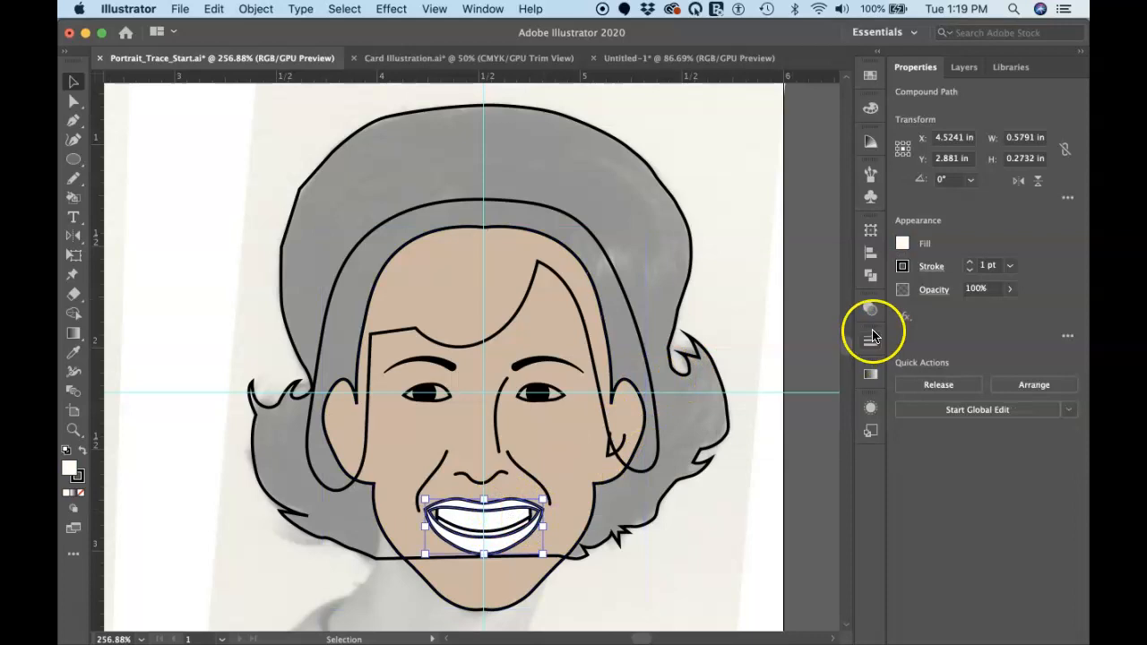
{"action": "left_click", "coordinate": [902, 243]}
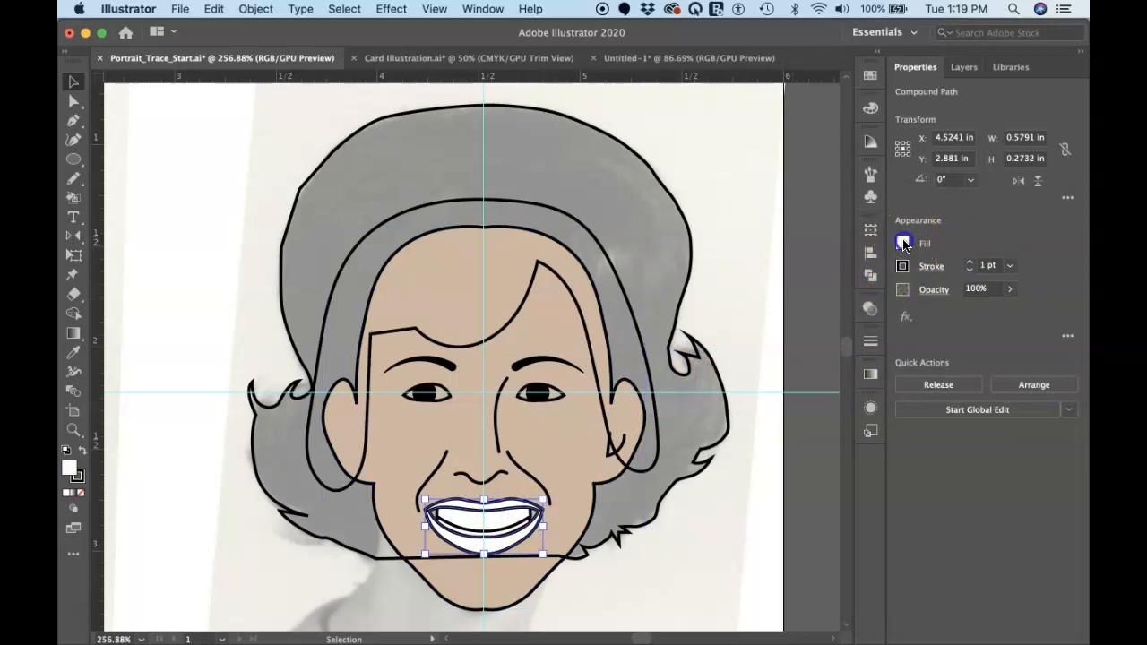
{"action": "left_click", "coordinate": [762, 373]}
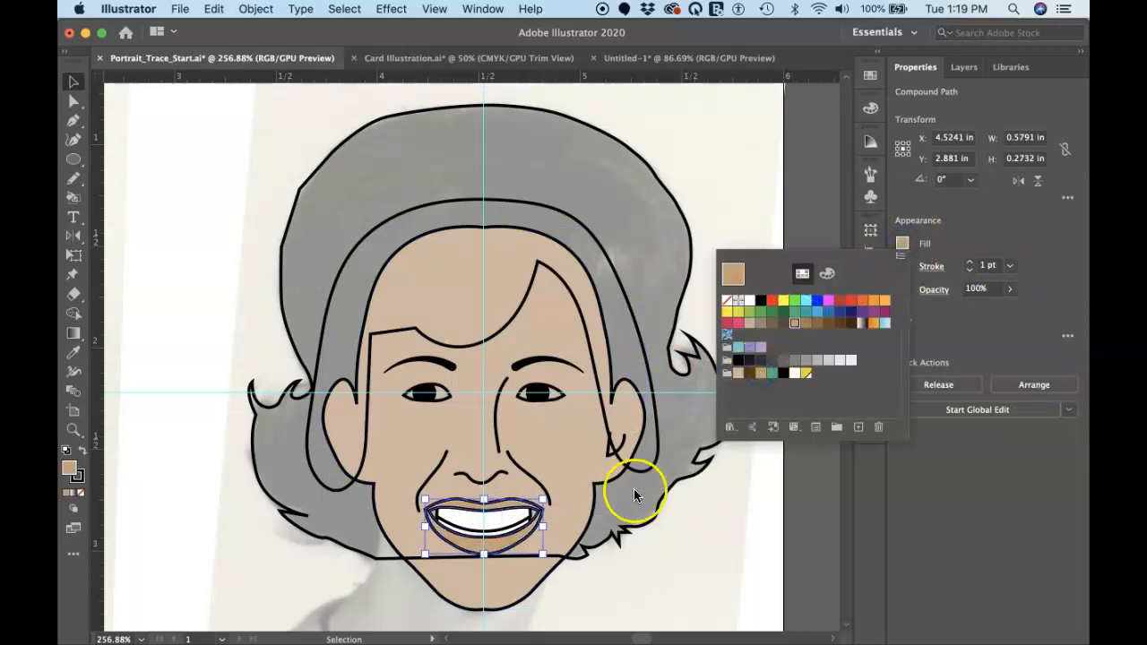
Fill the inner hairline shape and the outer hair outline with the dark brown swatch from the custom colour group
{"action": "left_click", "coordinate": [634, 324]}
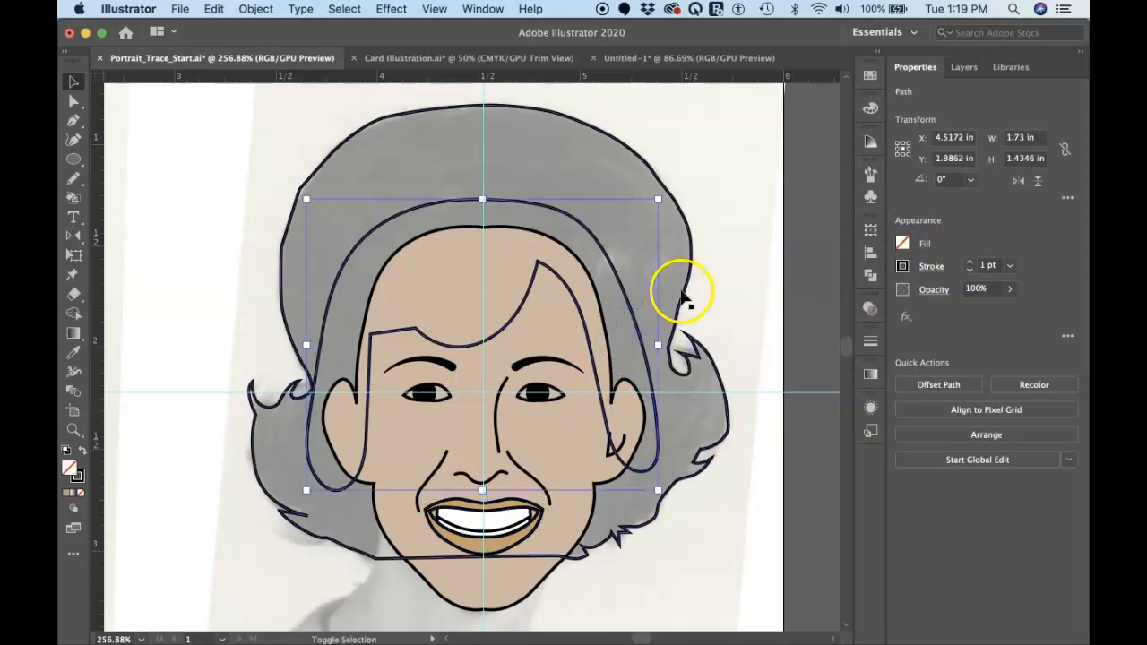
{"action": "left_click", "coordinate": [684, 296], "text": "shift"}
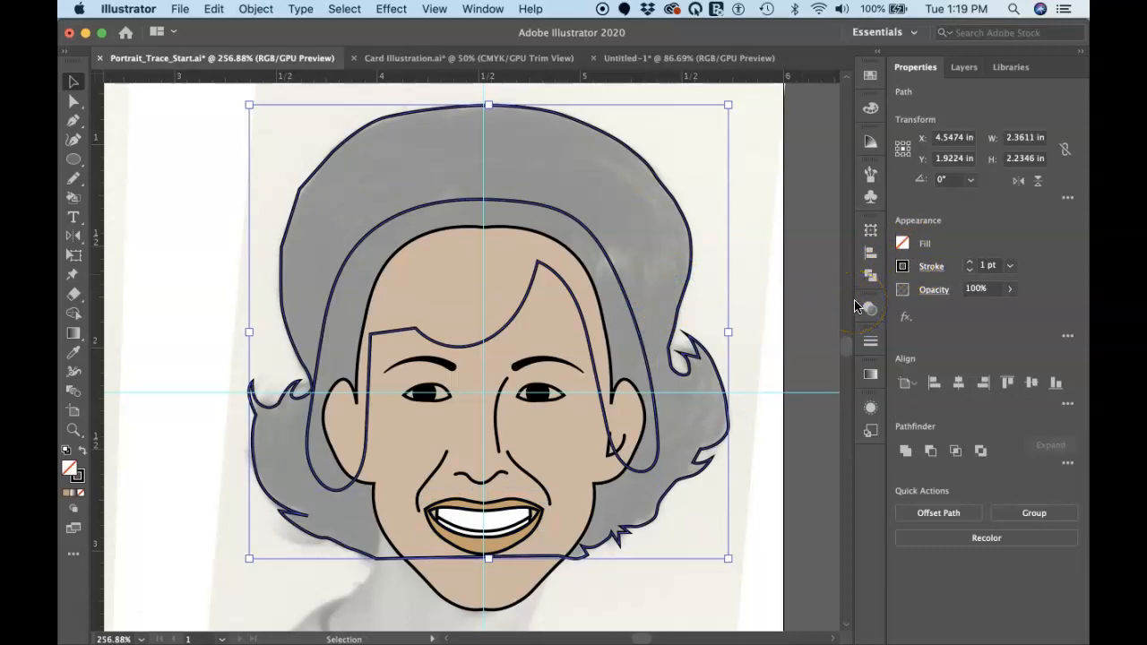
{"action": "left_click", "coordinate": [904, 244]}
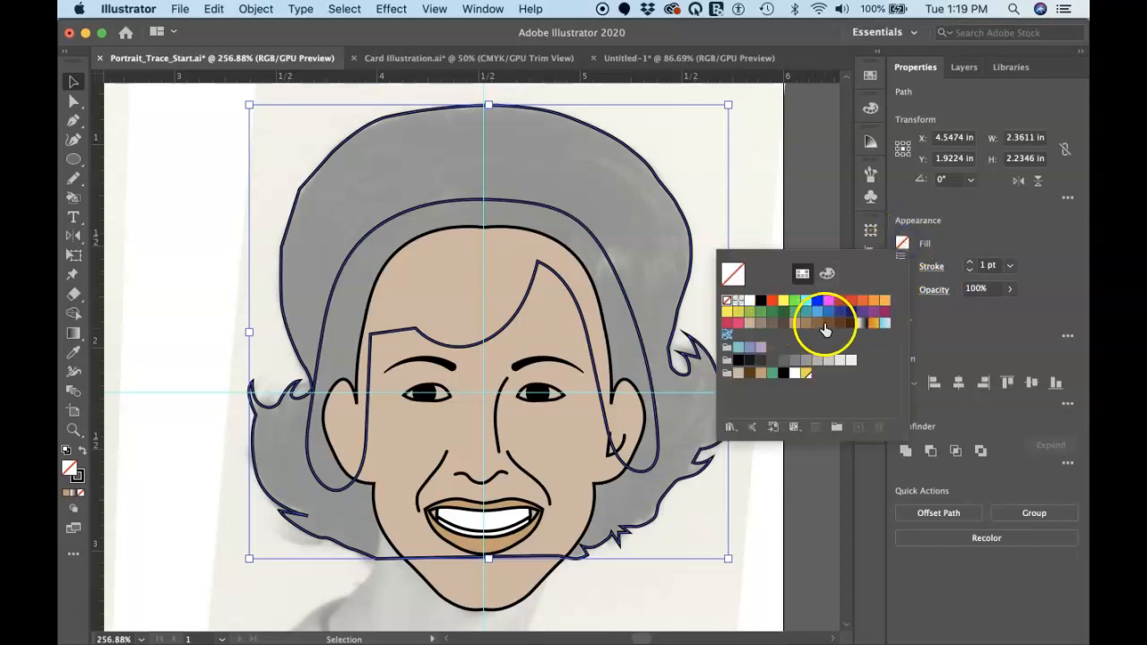
{"action": "left_click", "coordinate": [750, 375]}
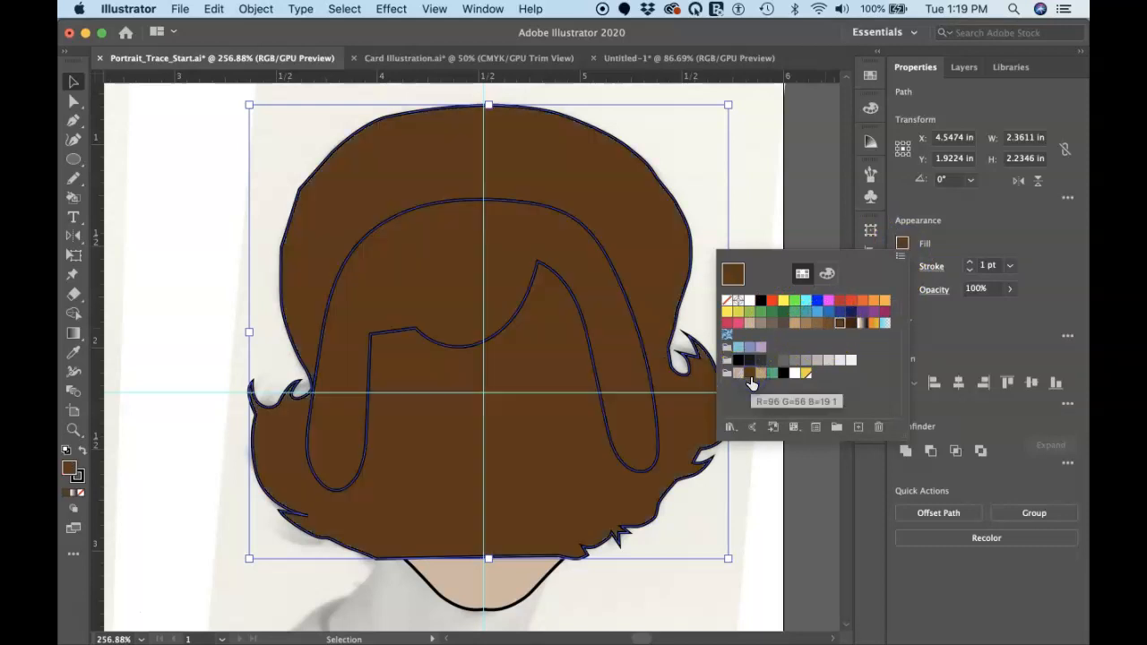
{"action": "left_click", "coordinate": [751, 376]}
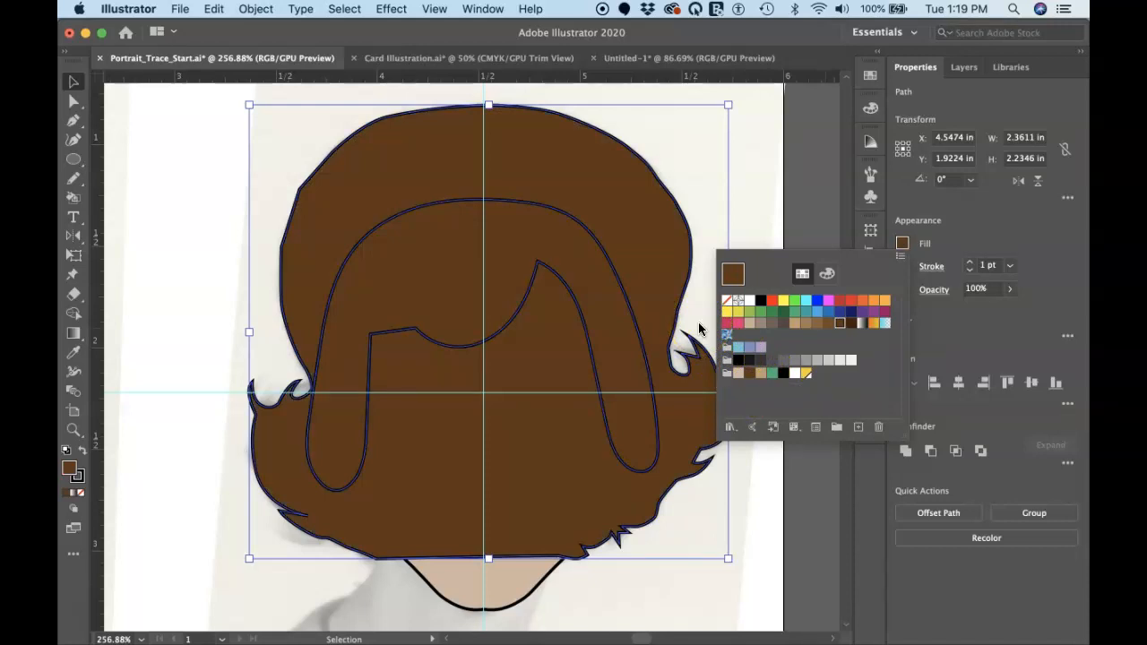
Select both brown hair shapes and send them behind the face and its features
{"action": "key", "text": "super+shift+bracketleft"}
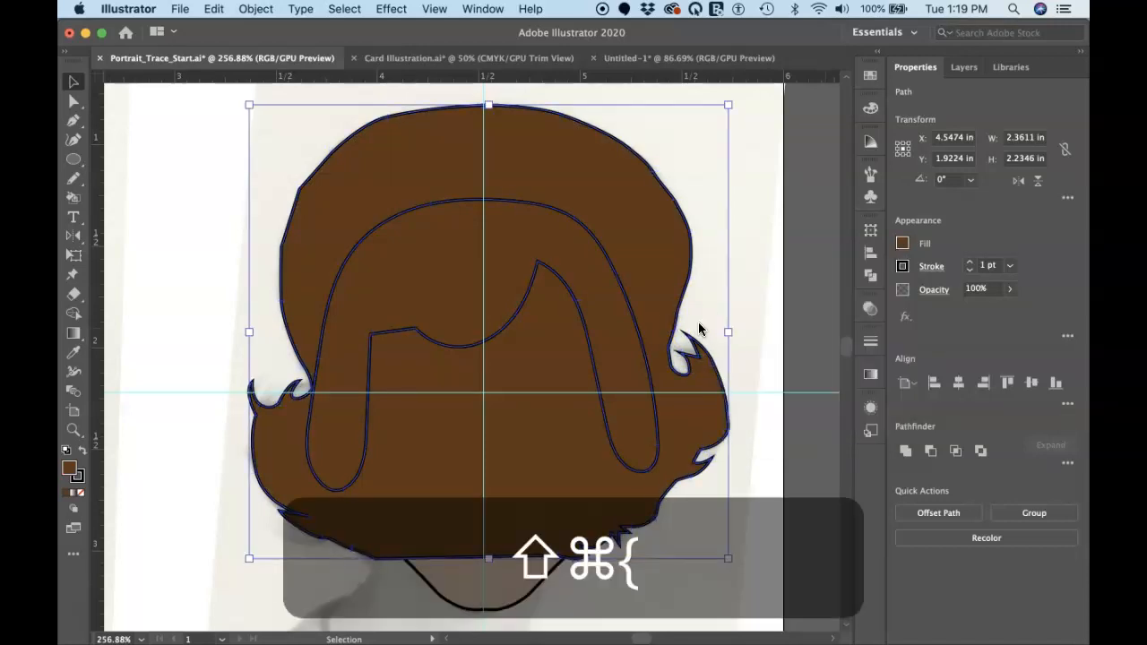
{"action": "left_click", "coordinate": [731, 289]}
{"action": "left_click", "coordinate": [678, 307]}
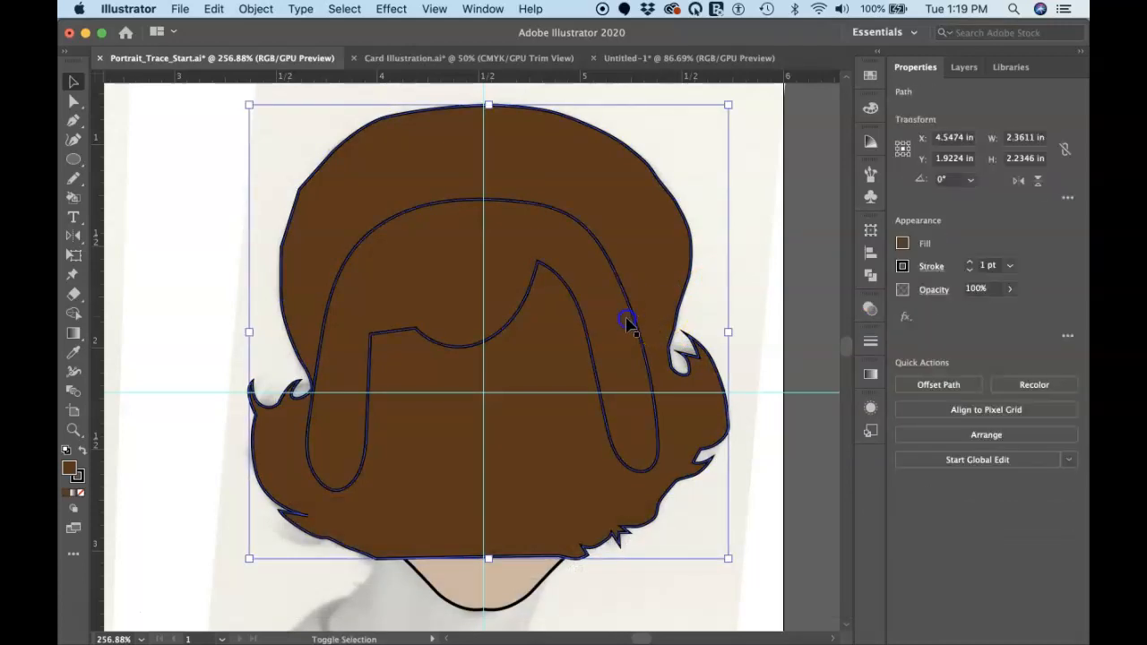
{"action": "key", "text": "super+shift+bracketleft"}
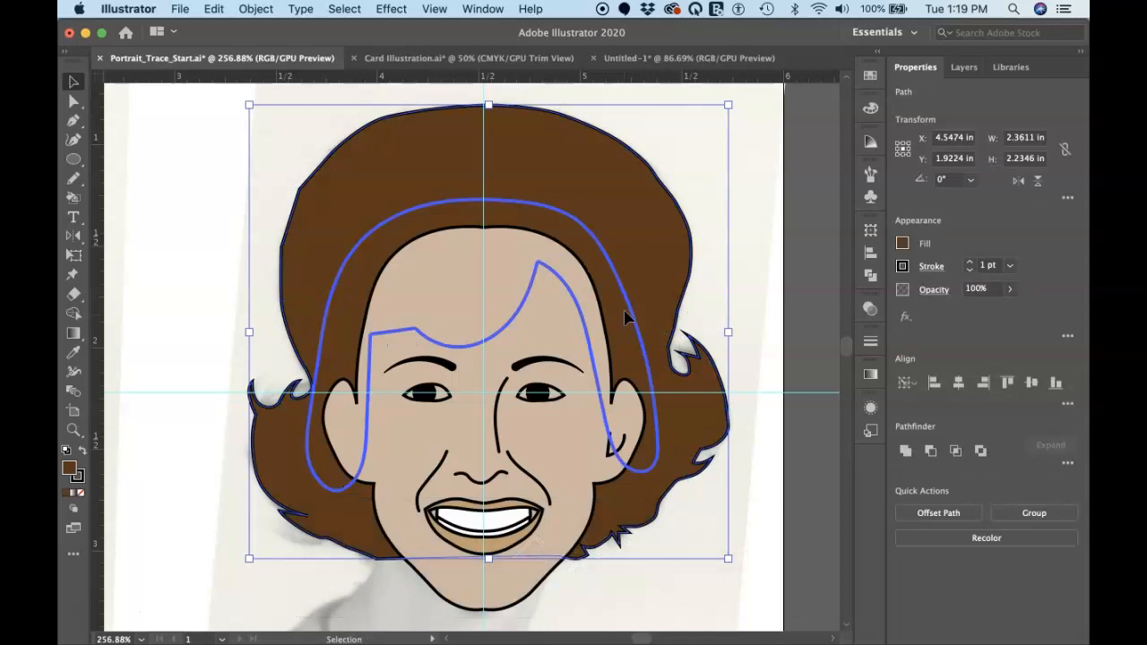
{"action": "key", "text": "super+shift+bracketright"}
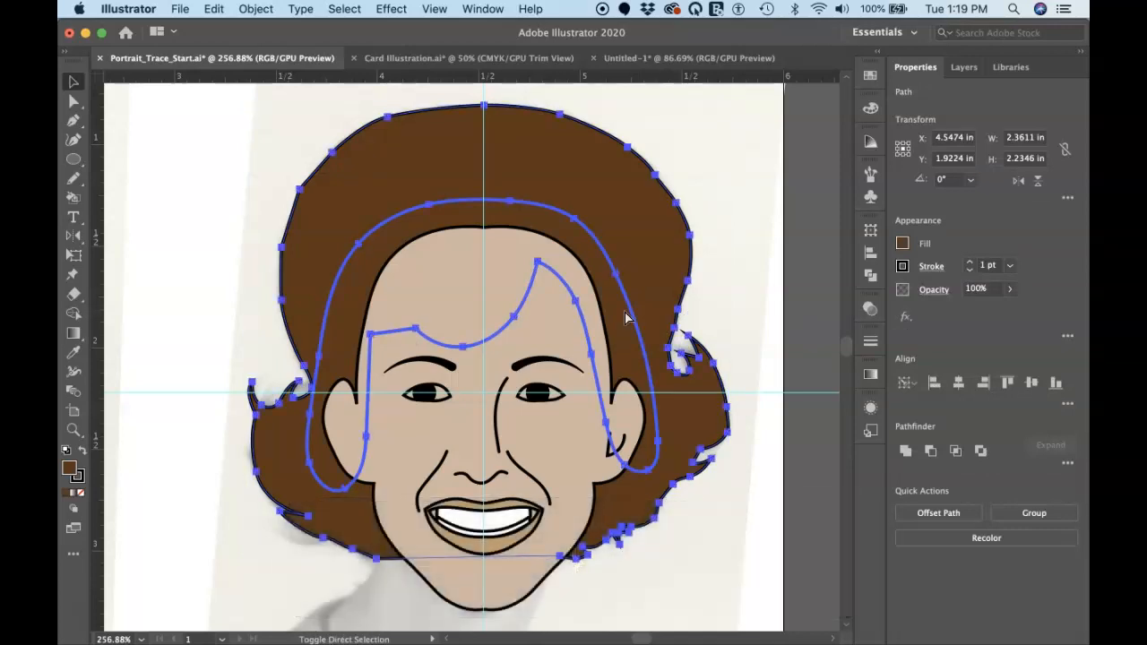
{"action": "key", "text": "super+shift+bracketright"}
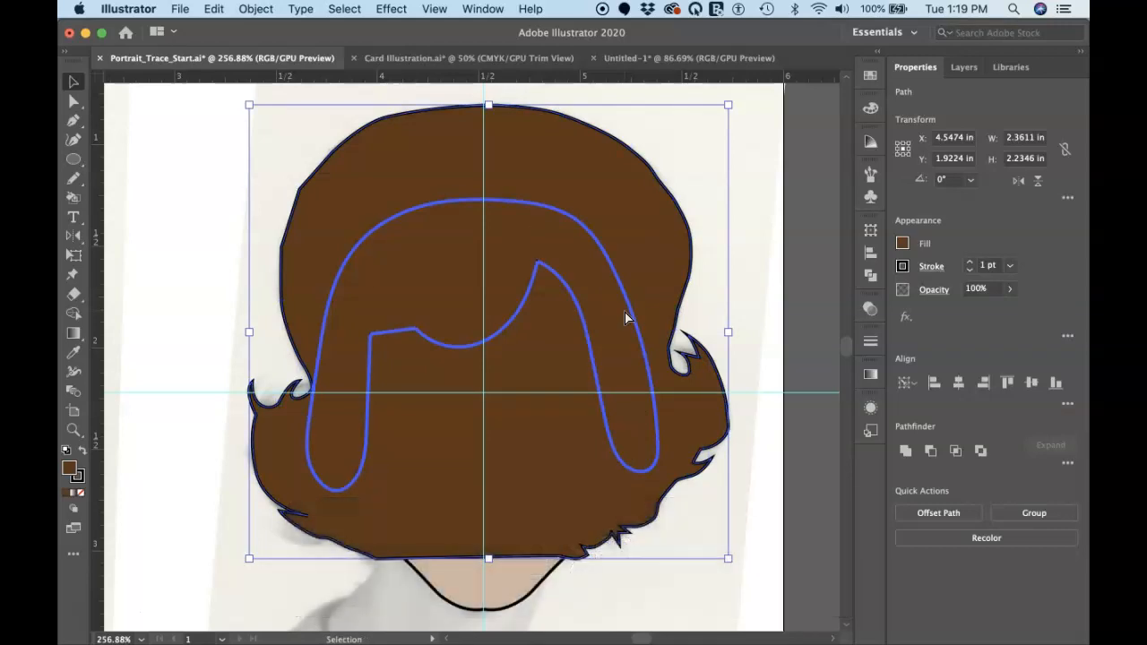
{"action": "key", "text": "super+z"}
Bring only the inner hairline shape to the front so the bangs overlap the forehead and ears
{"action": "left_click", "coordinate": [761, 249]}
{"action": "left_click", "coordinate": [615, 264]}
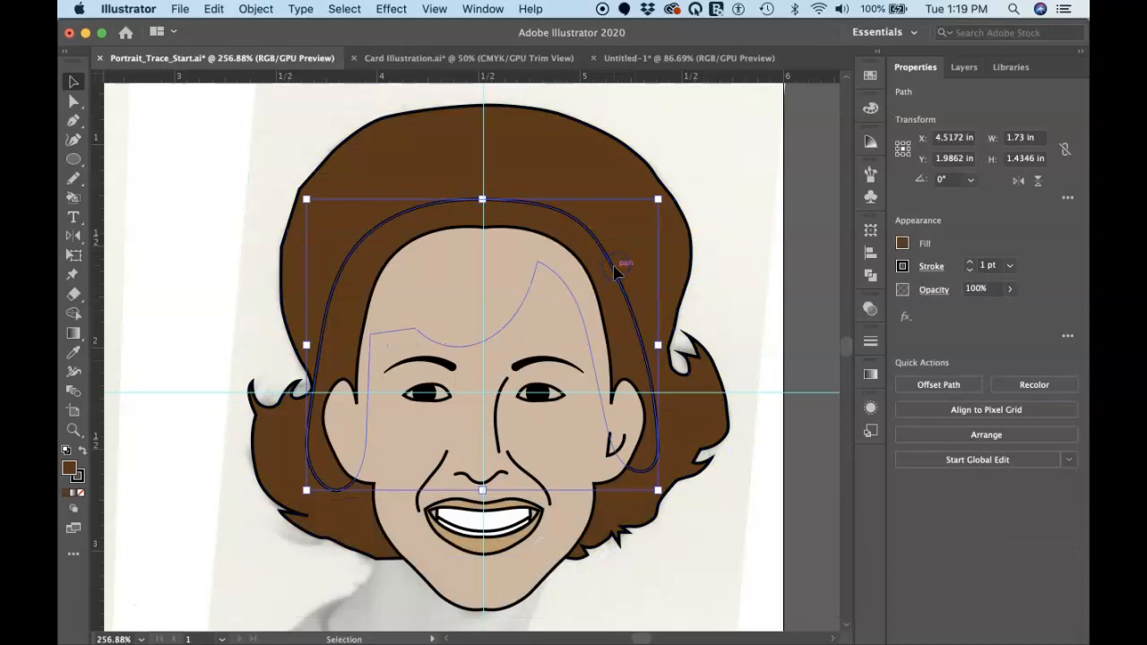
{"action": "key", "text": "super+shift+bracketright"}
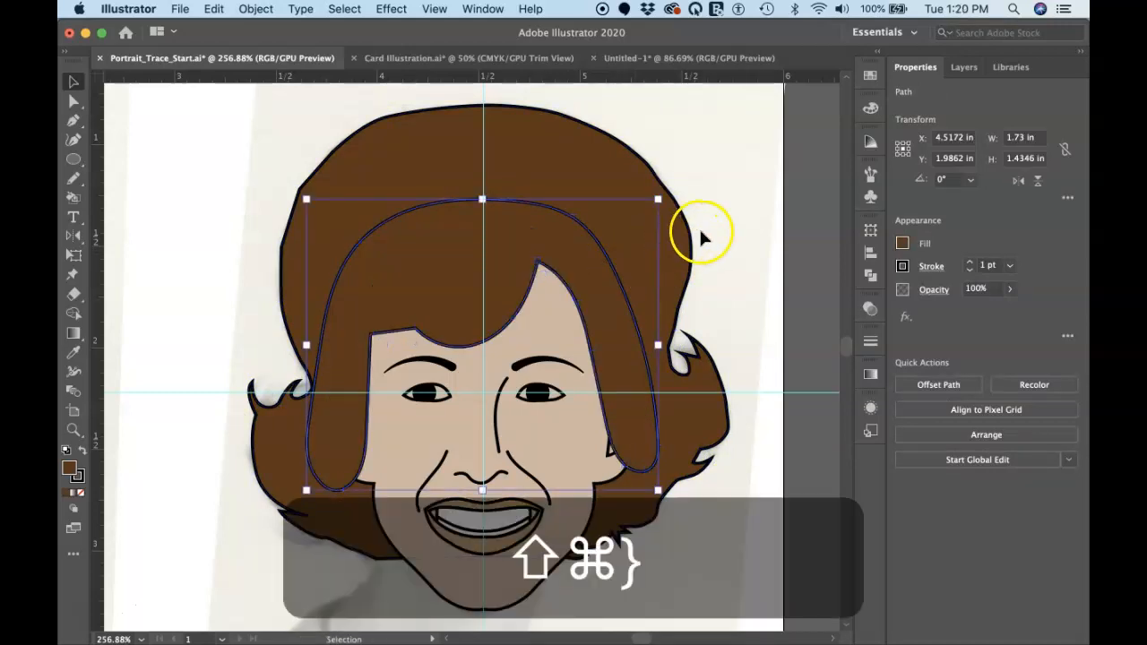
{"action": "left_click", "coordinate": [701, 236]}
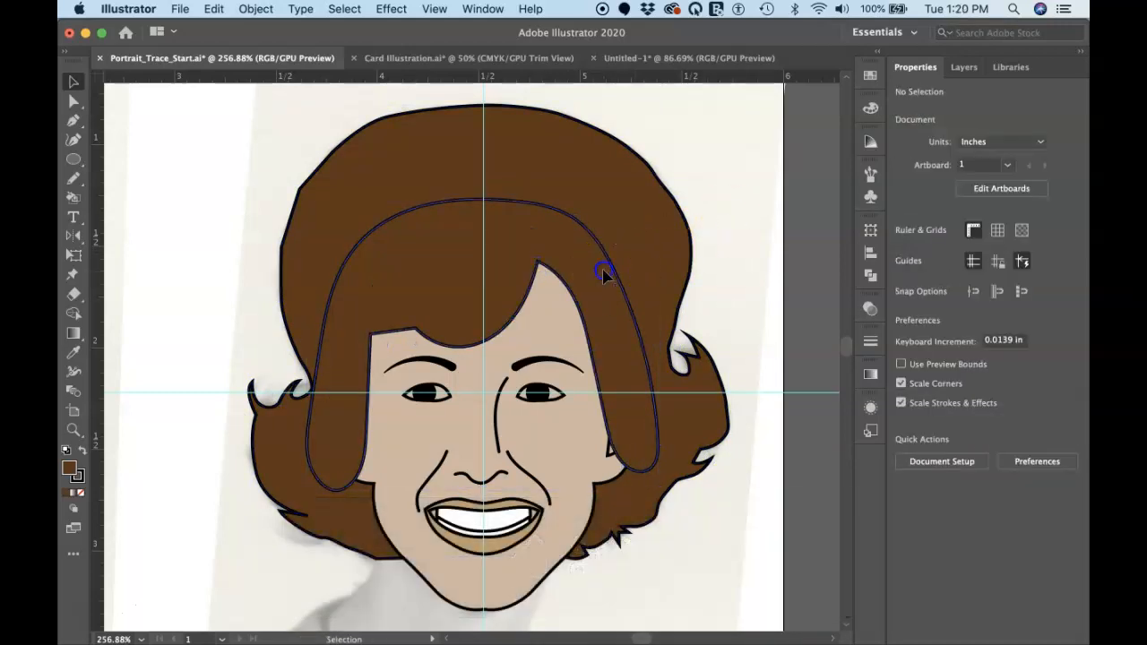
Remove the stroke from the inner hairline shape by setting it to None
{"action": "left_click", "coordinate": [605, 273]}
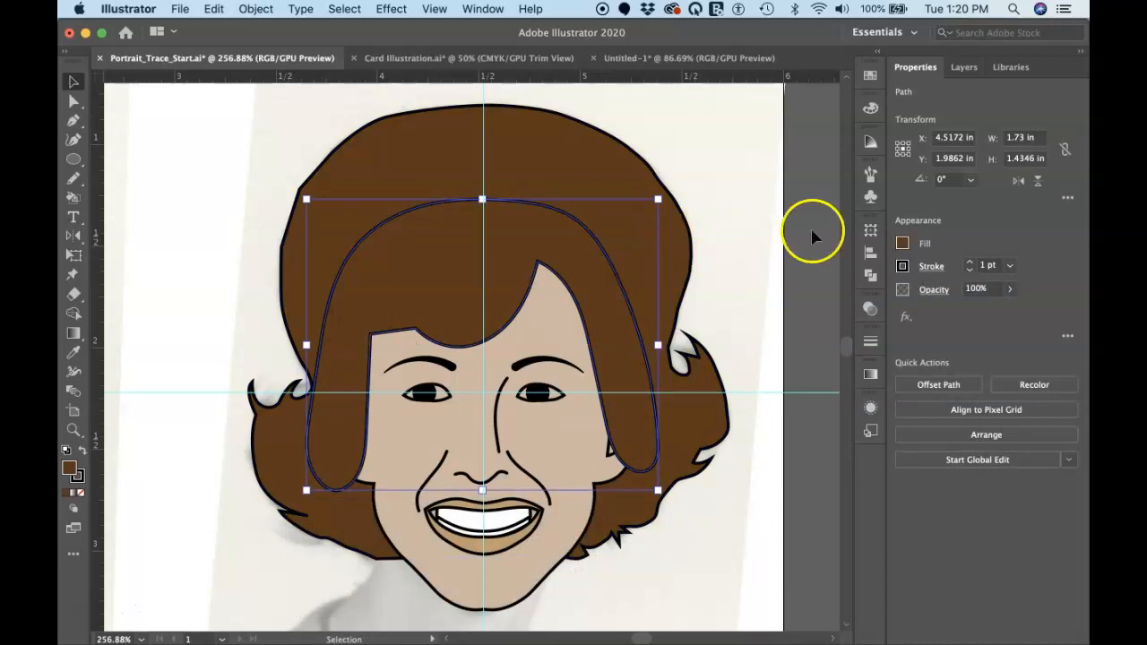
{"action": "left_click", "coordinate": [902, 267]}
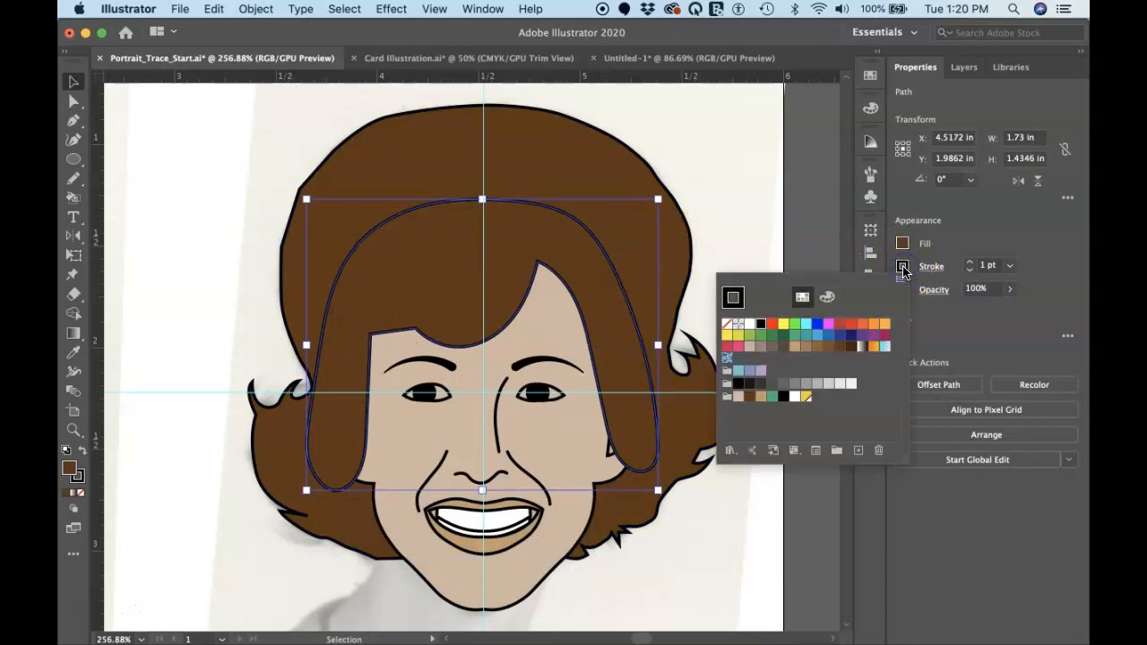
{"action": "left_click", "coordinate": [727, 324]}
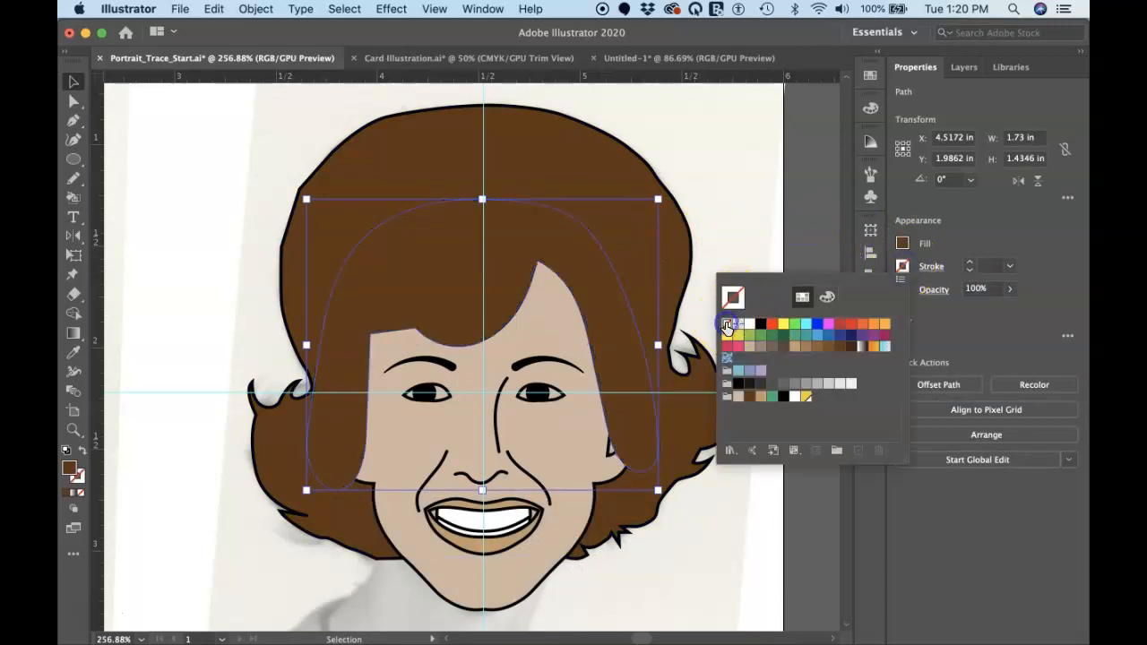
{"action": "left_click", "coordinate": [745, 221]}
{"action": "left_click", "coordinate": [746, 222]}
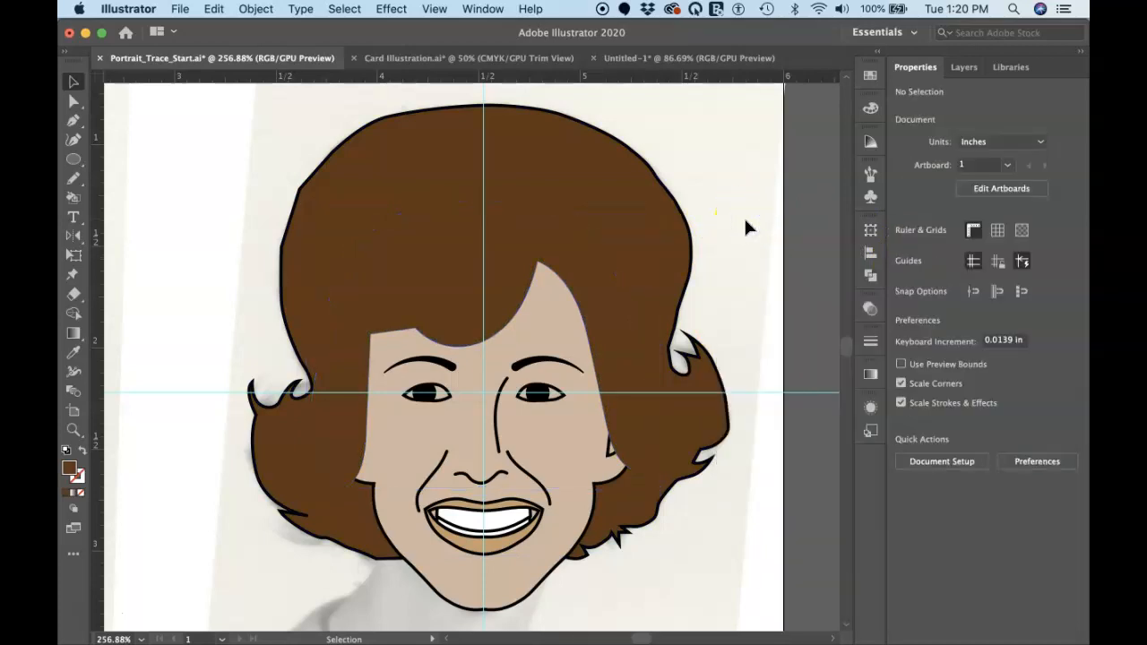
{"action": "left_click", "coordinate": [637, 281]}
{"action": "scroll", "coordinate": [637, 285], "scroll_direction": "down", "scroll_amount": 5}
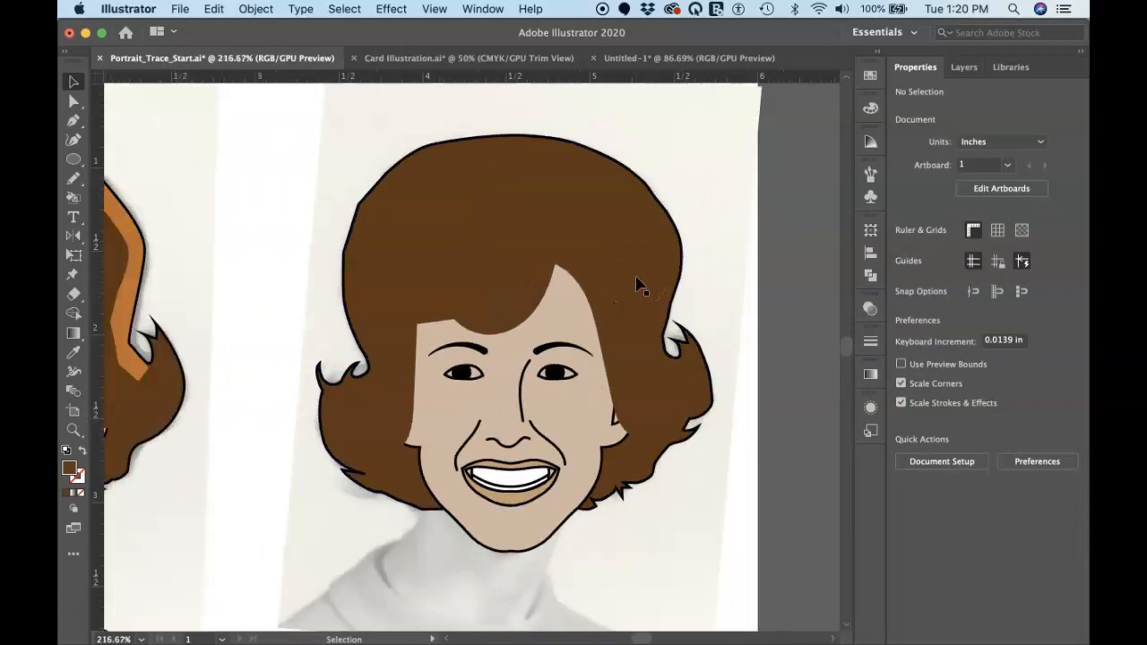
{"action": "scroll", "coordinate": [636, 285], "scroll_direction": "left", "scroll_amount": 2}
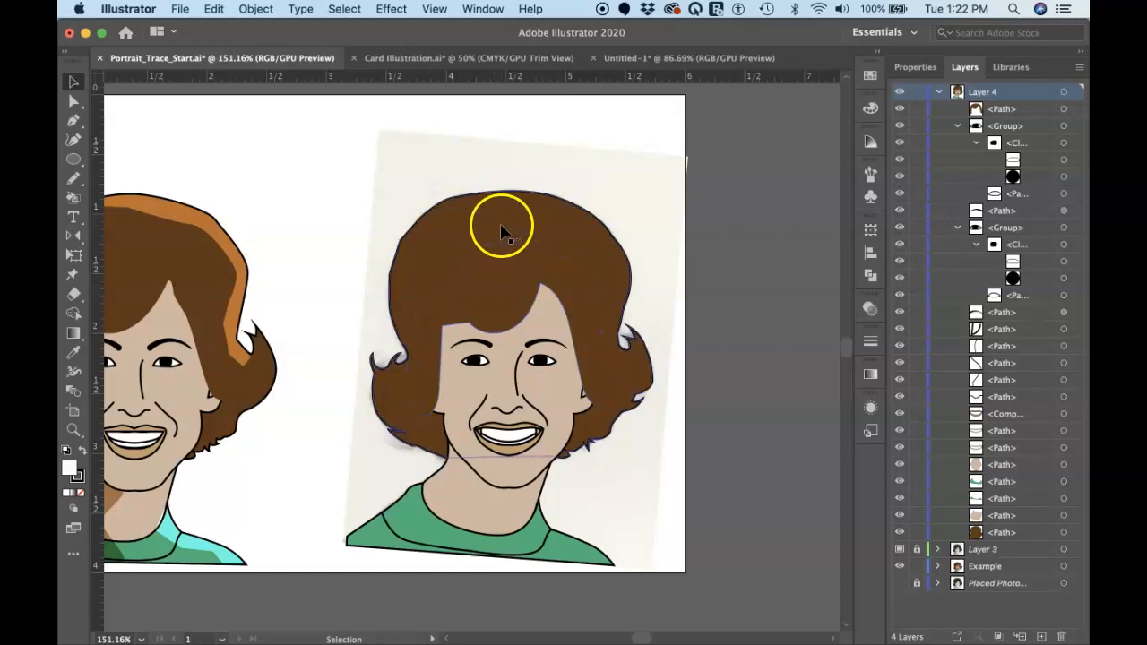
Select the inner hairline and face shapes and cut away the bangs and covered face regions with Shape Builder
{"action": "left_click", "coordinate": [541, 311]}
{"action": "left_click", "coordinate": [513, 302], "text": "shift"}
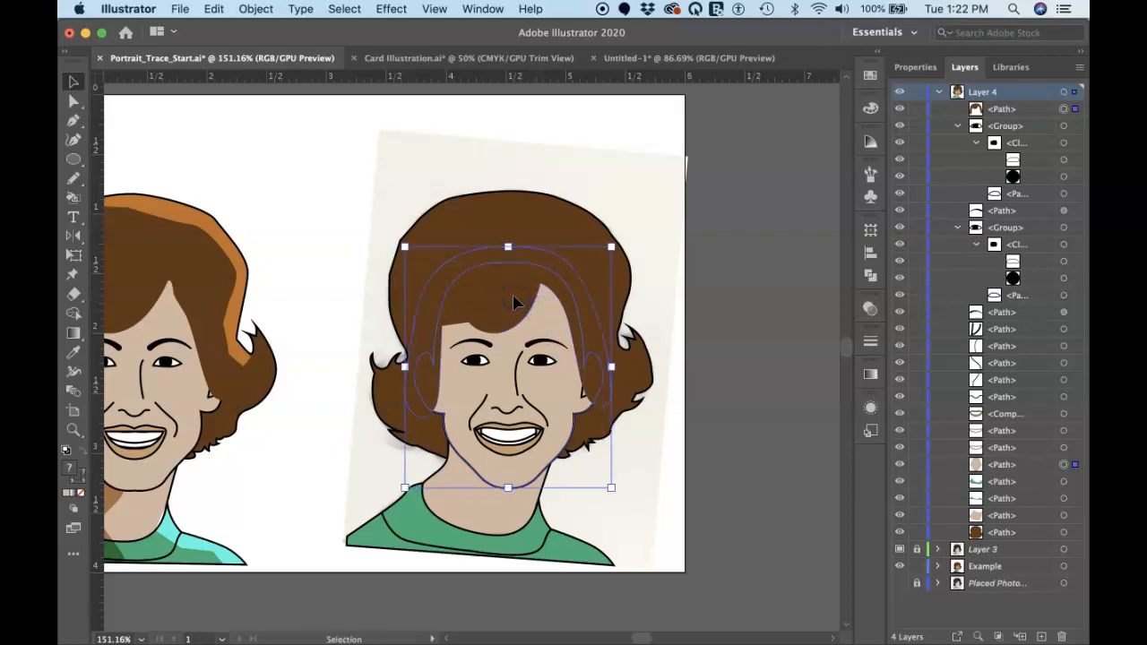
{"action": "left_click", "coordinate": [562, 319]}
{"action": "key", "text": "shift+m"}
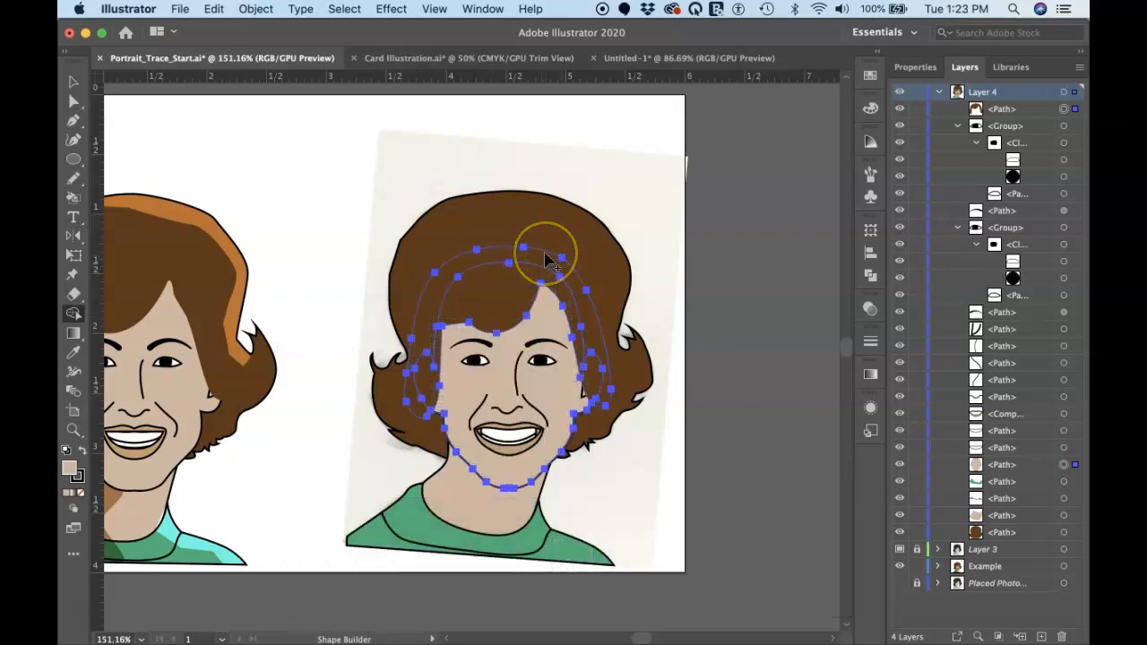
{"action": "left_click", "coordinate": [546, 259]}
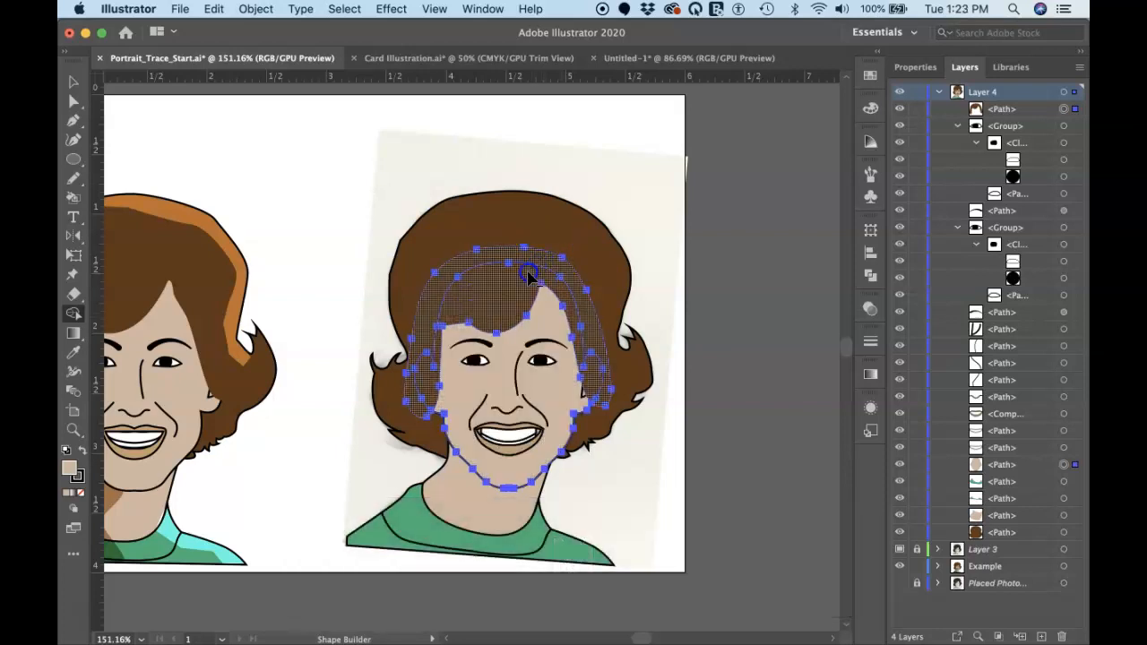
{"action": "left_click_drag", "start_coordinate": [546, 259], "coordinate": [517, 291]}
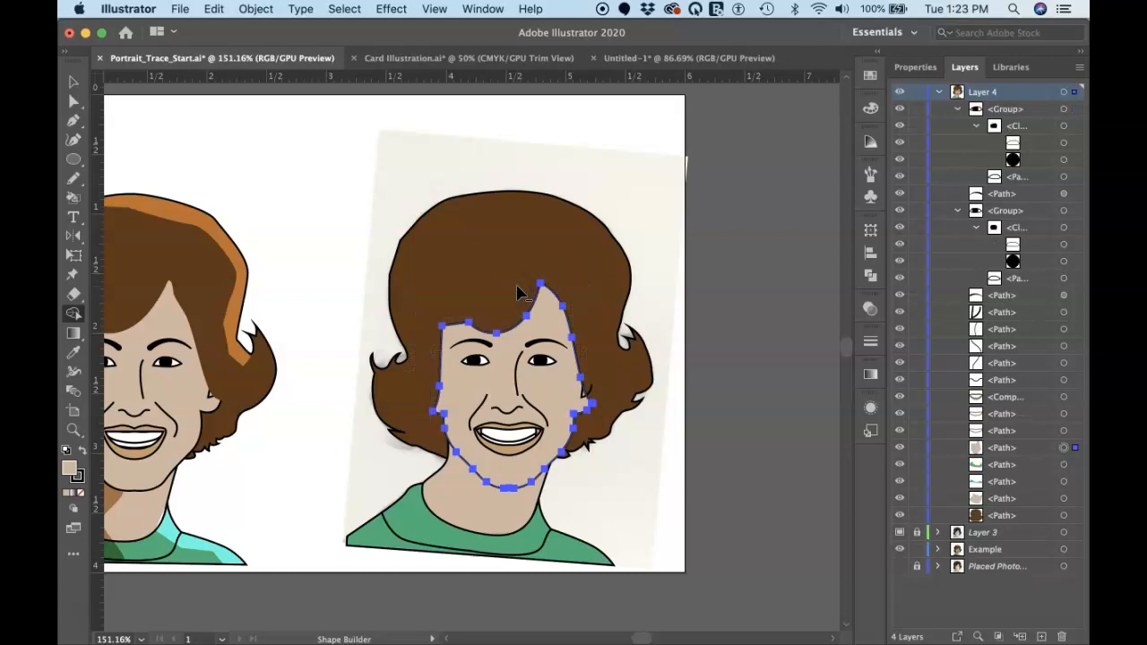
{"action": "left_click", "coordinate": [652, 145]}
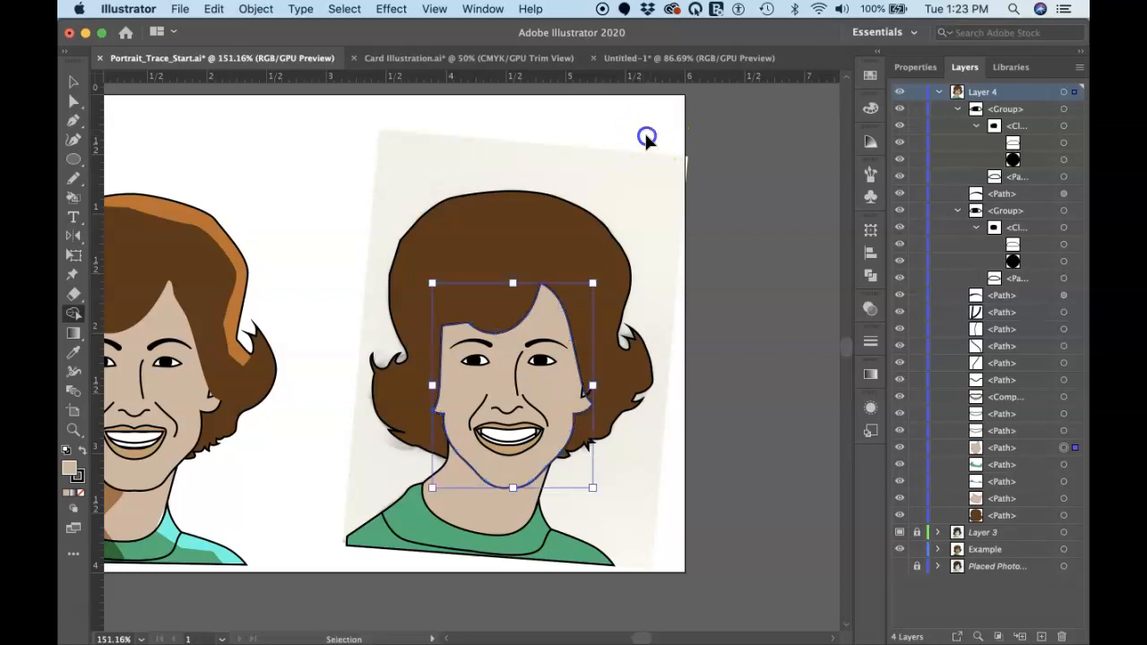
{"action": "left_click", "coordinate": [631, 252]}
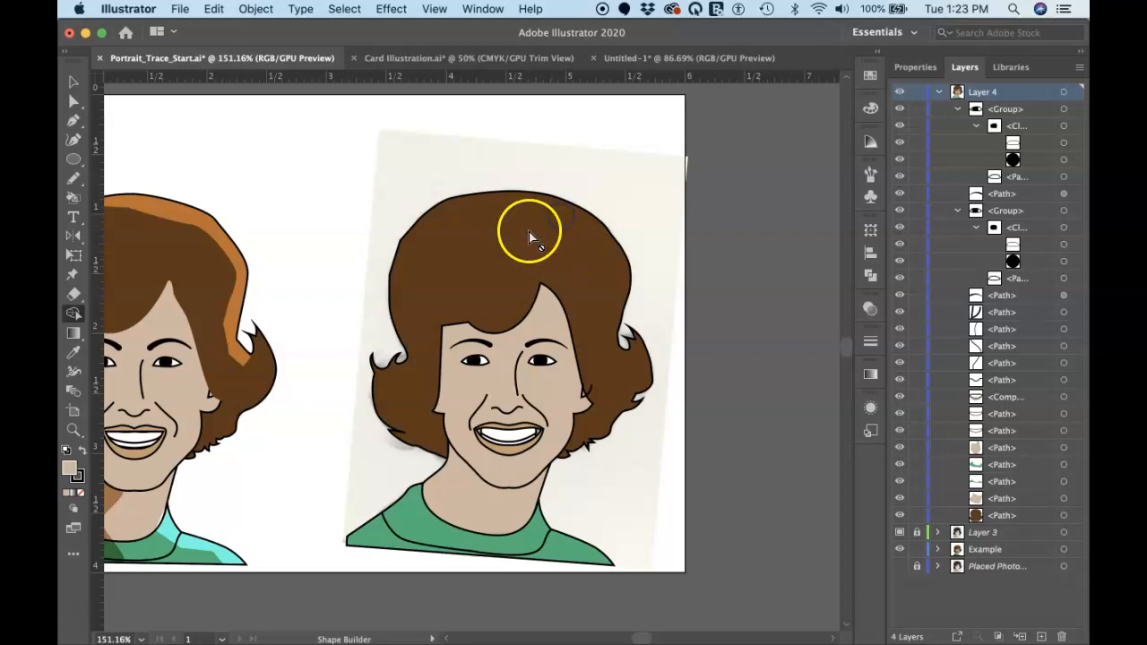
Test-move the outer hair shape and the trimmed face shape, undoing each move
{"action": "key", "text": "v"}
{"action": "left_click_drag", "start_coordinate": [527, 232], "coordinate": [530, 195]}
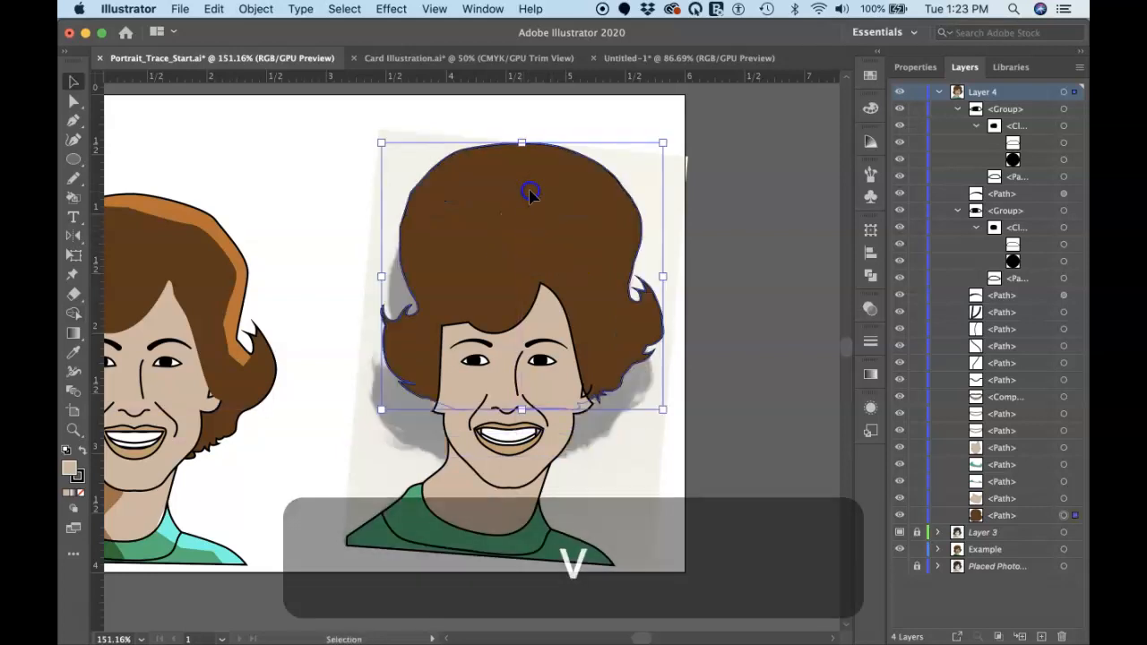
{"action": "key", "text": "super+z"}
{"action": "left_click_drag", "start_coordinate": [548, 301], "coordinate": [538, 269]}
{"action": "key", "text": "super+z"}
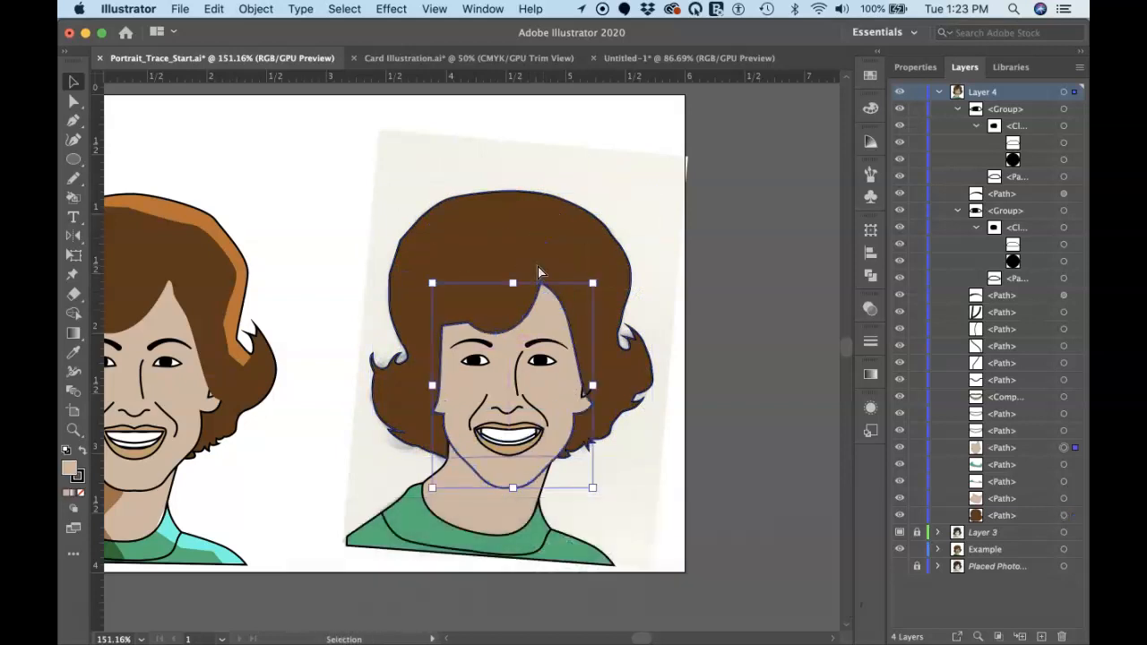
With the Pen tool, draw a highlight's inner edge from the crown across the hair and down to the flipped curl beside the ear
{"action": "scroll", "coordinate": [539, 272], "scroll_direction": "left", "scroll_amount": 5}
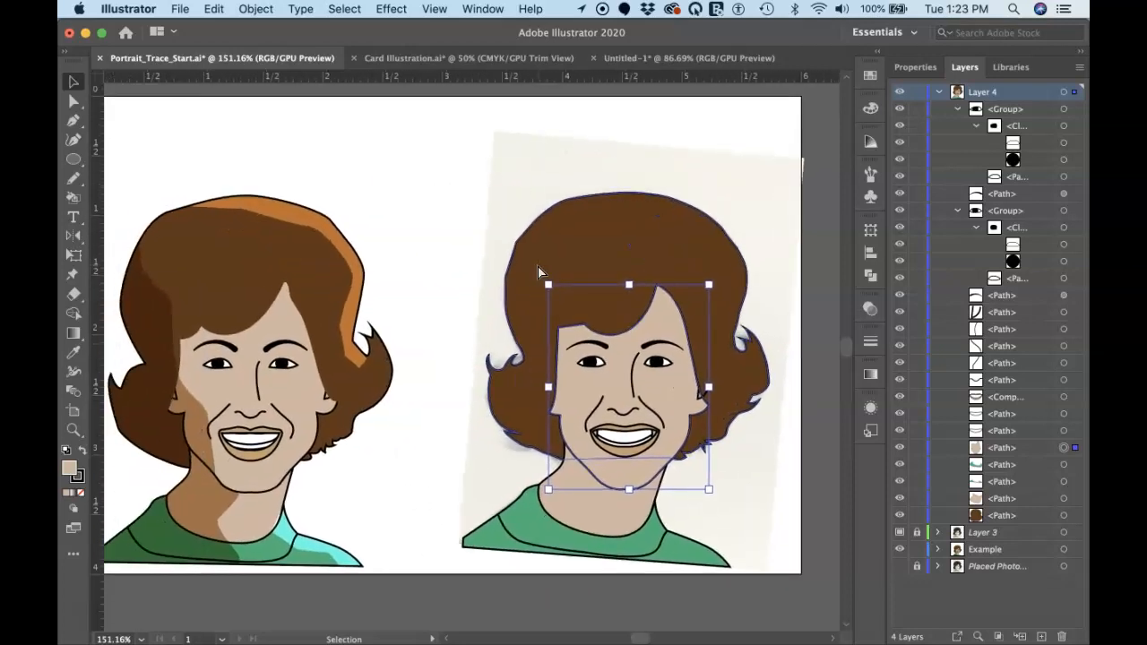
{"action": "key", "text": "p"}
{"action": "left_click", "coordinate": [538, 202]}
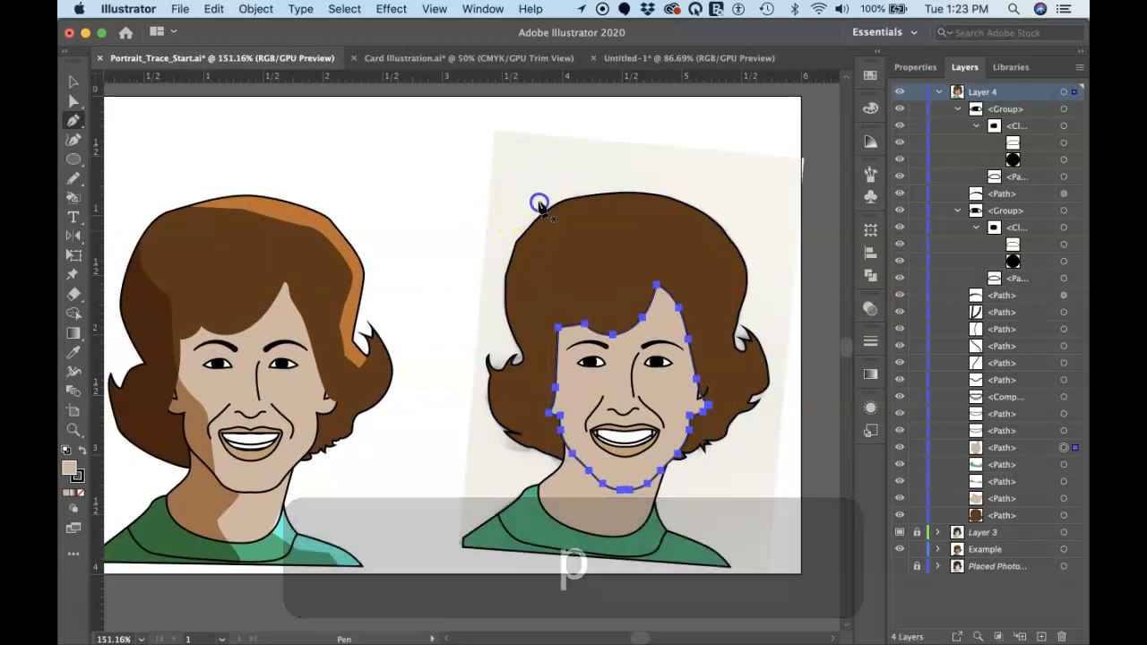
{"action": "left_click_drag", "start_coordinate": [622, 219], "coordinate": [691, 227]}
{"action": "left_click", "coordinate": [723, 250]}
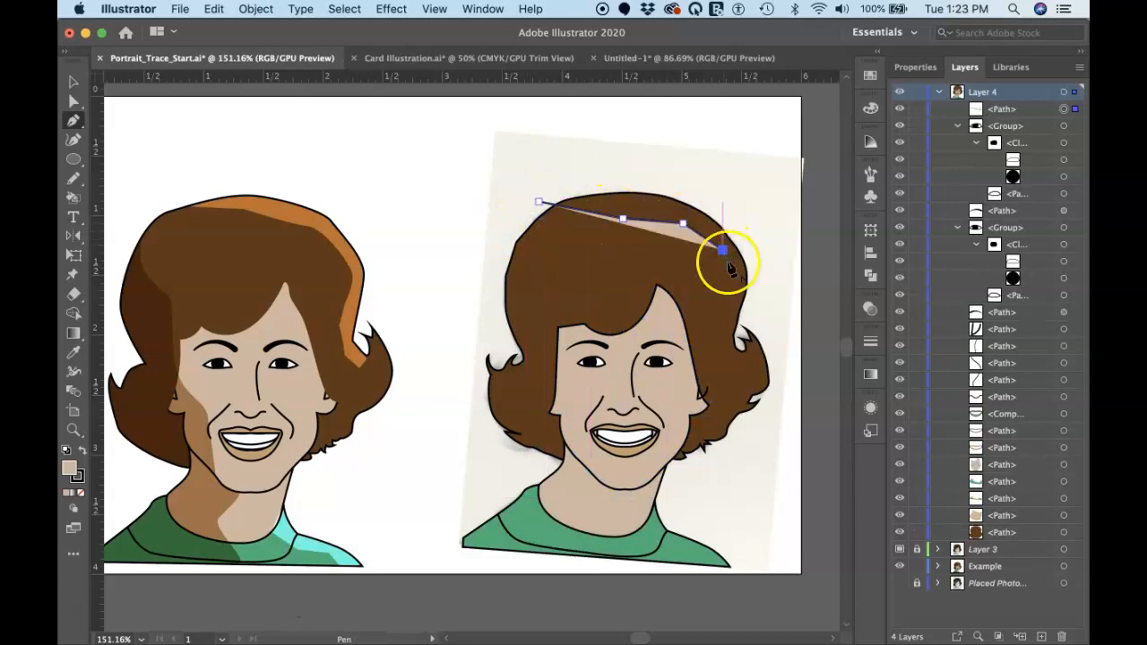
{"action": "left_click", "coordinate": [737, 278]}
{"action": "left_click", "coordinate": [708, 326]}
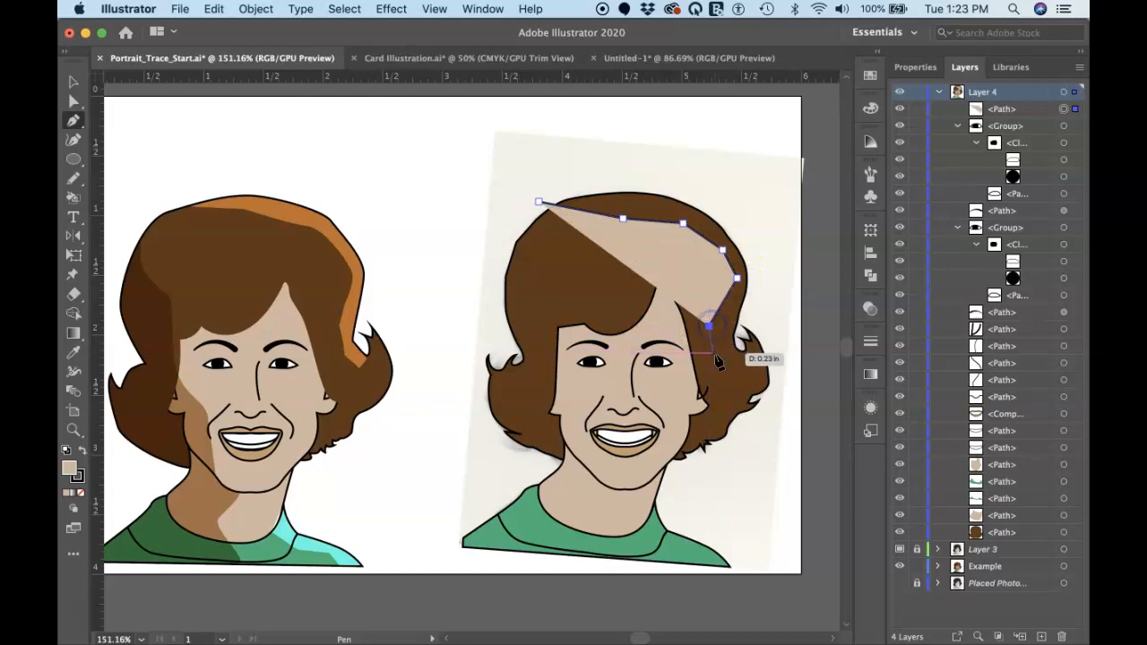
{"action": "left_click", "coordinate": [720, 357]}
{"action": "left_click", "coordinate": [741, 366]}
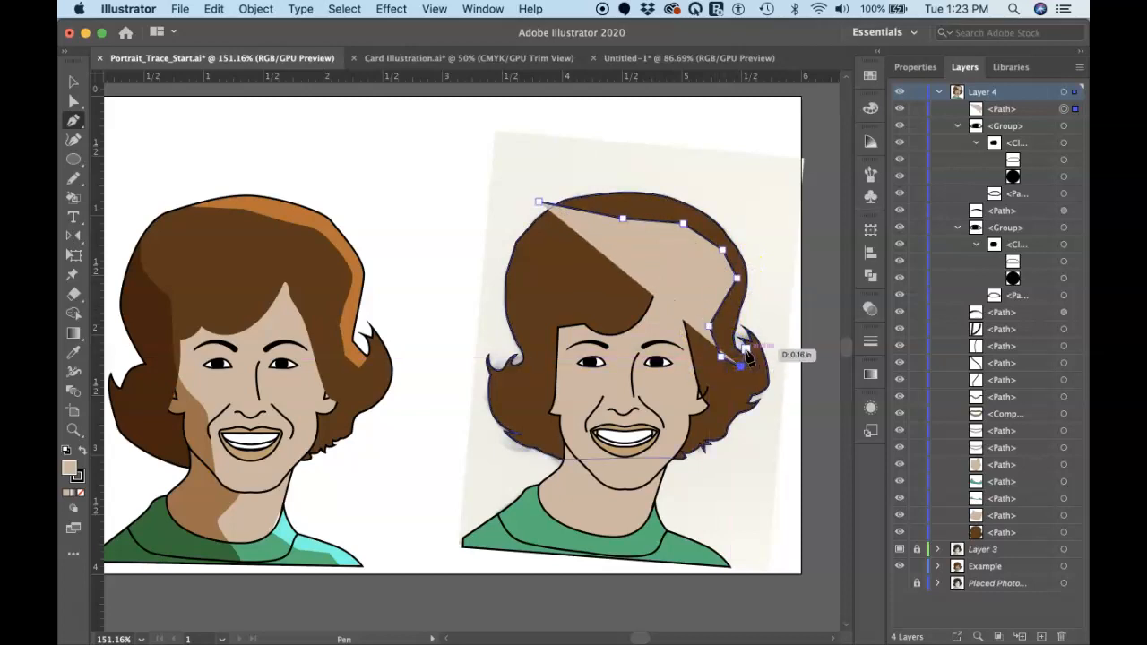
{"action": "left_click", "coordinate": [736, 346]}
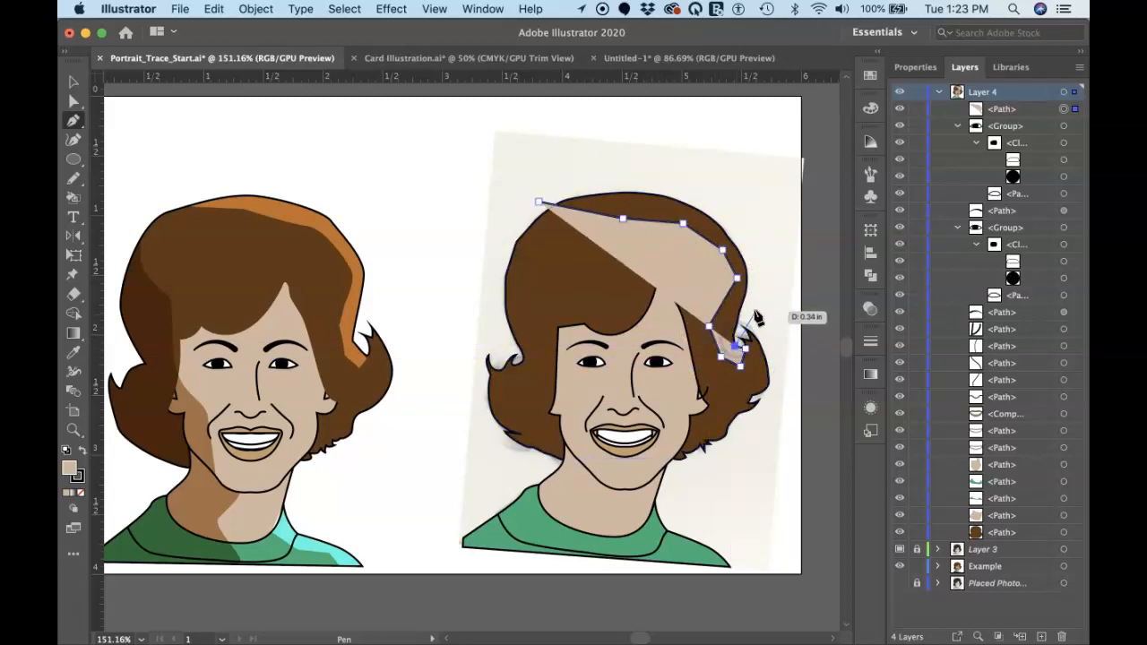
Close the hair highlight shape by running its outer edge loosely outside the hair outline, over the head to the starting point
{"action": "left_click_drag", "start_coordinate": [760, 267], "coordinate": [730, 193]}
{"action": "left_click", "coordinate": [729, 192]}
{"action": "left_click", "coordinate": [635, 165]}
{"action": "left_click", "coordinate": [557, 182]}
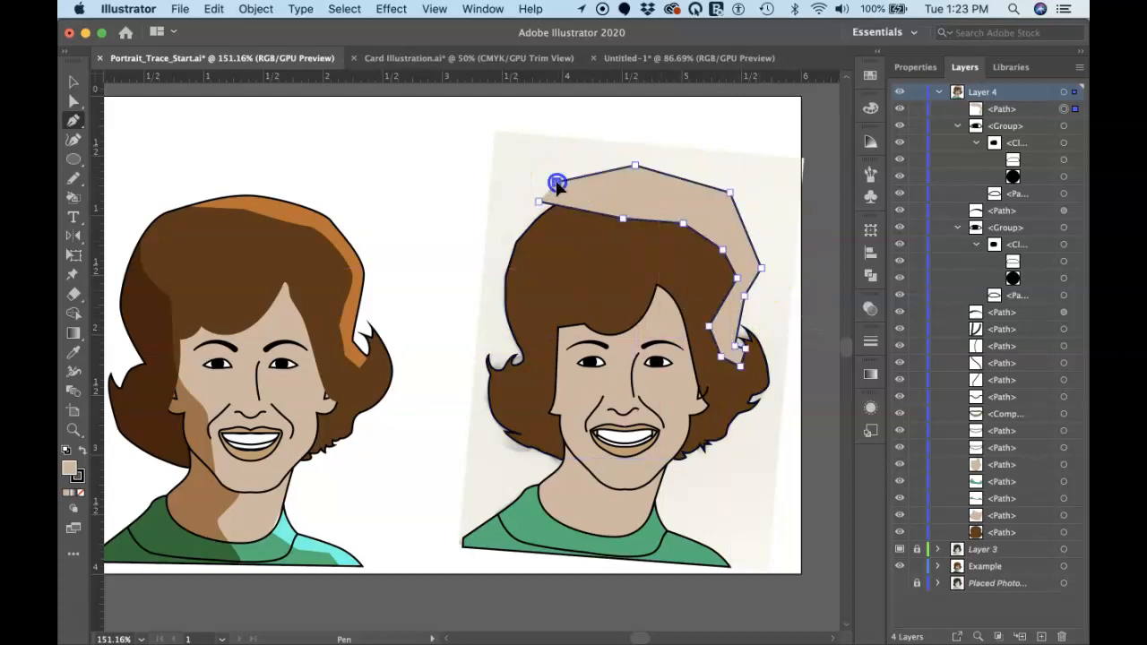
{"action": "left_click", "coordinate": [540, 201]}
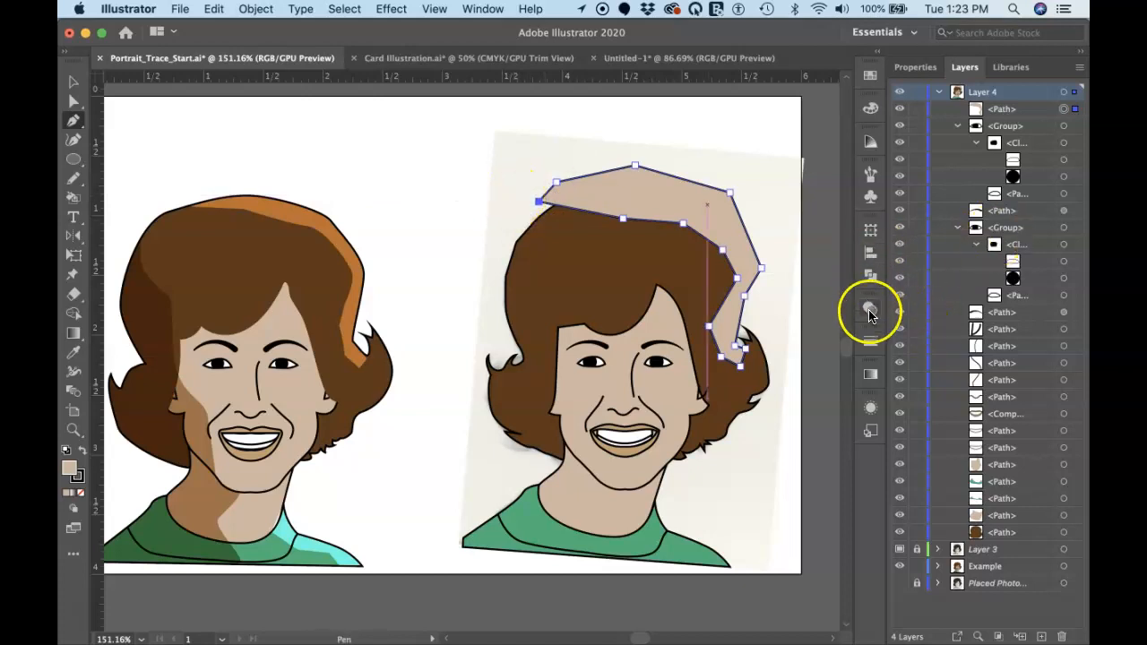
Give the hair highlight shape a white fill and no stroke
{"action": "left_click", "coordinate": [915, 67]}
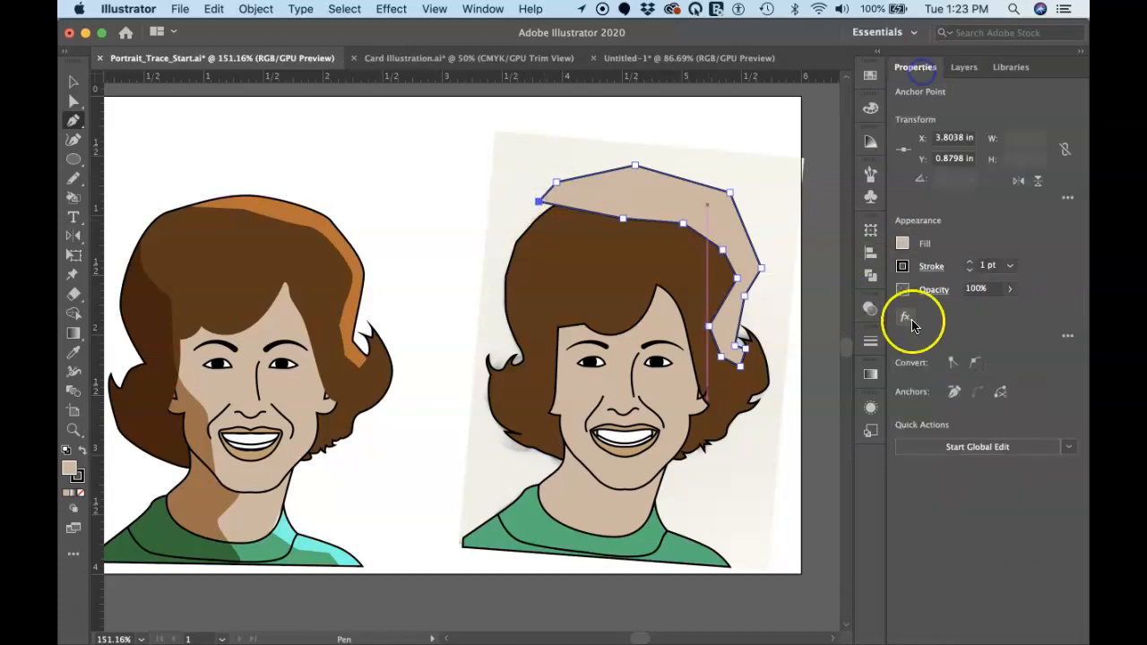
{"action": "left_click", "coordinate": [901, 243]}
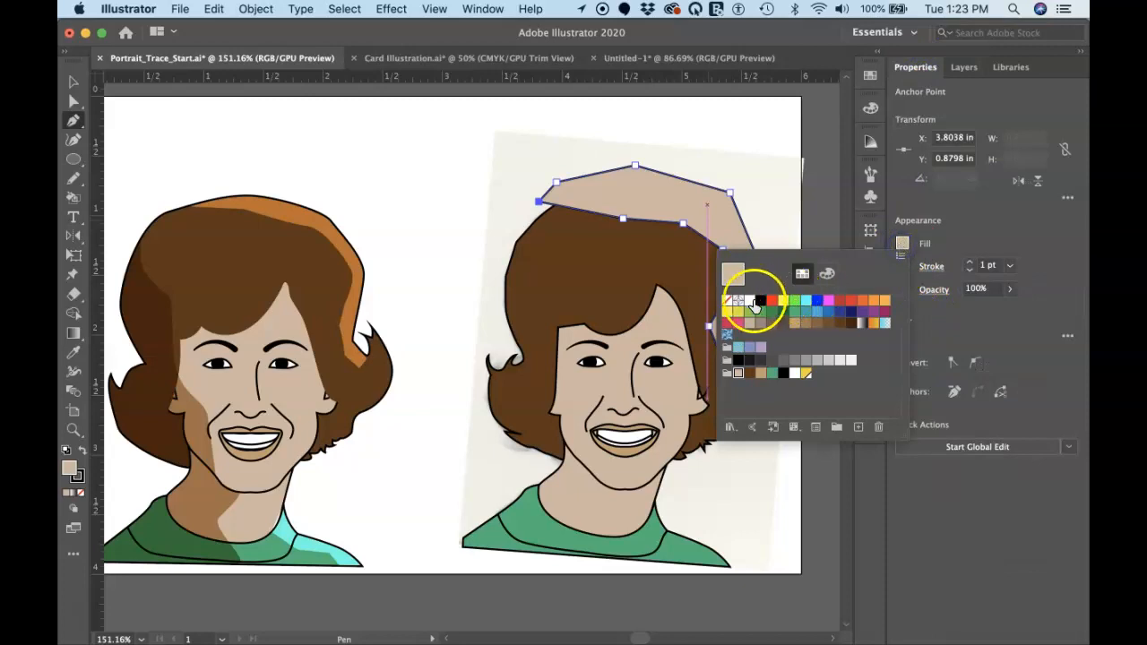
{"action": "left_click", "coordinate": [751, 303]}
{"action": "left_click", "coordinate": [902, 245]}
{"action": "left_click", "coordinate": [902, 266]}
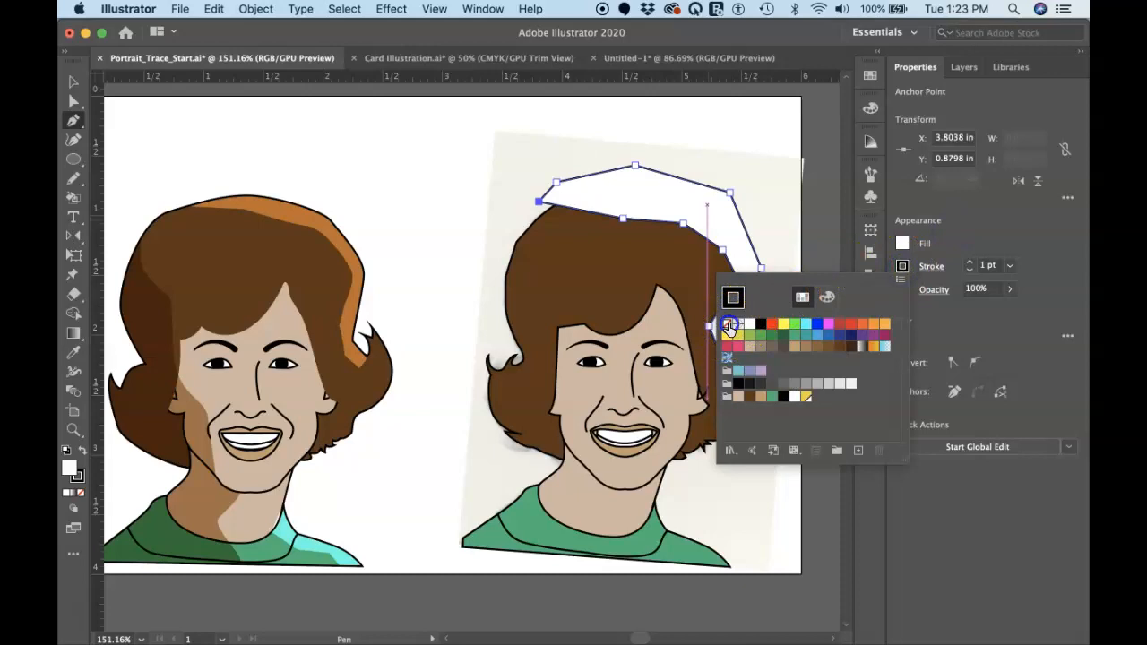
{"action": "left_click", "coordinate": [725, 331]}
{"action": "left_click", "coordinate": [954, 221]}
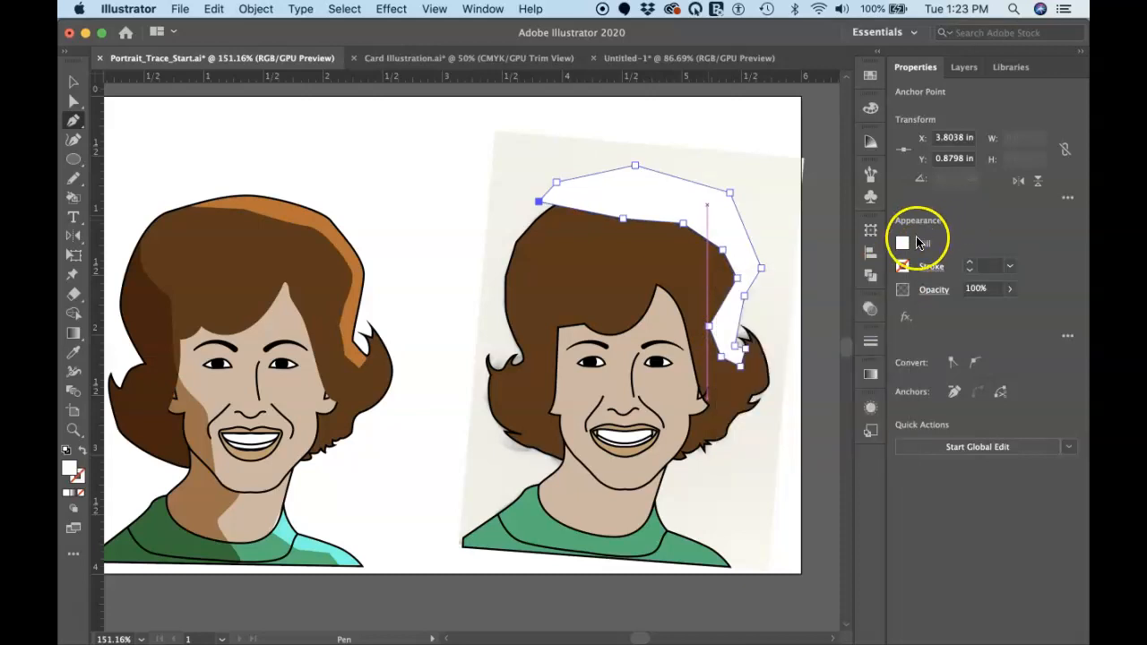
Set the white hair highlight's blending mode to Overlay
{"action": "left_click", "coordinate": [870, 308]}
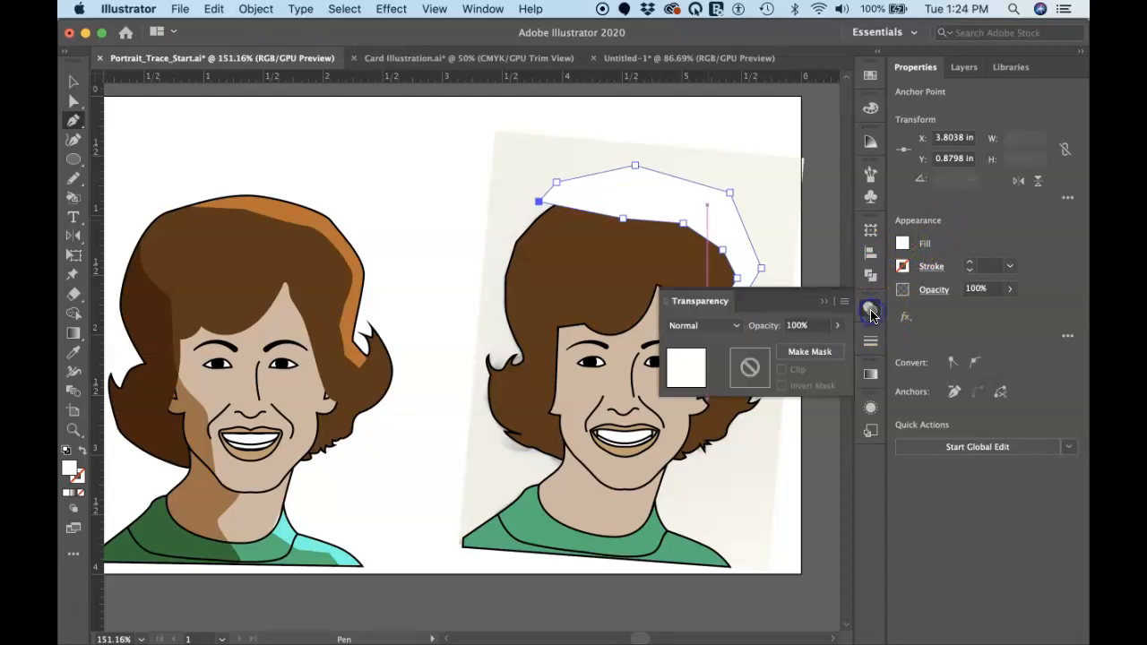
{"action": "left_click", "coordinate": [734, 328]}
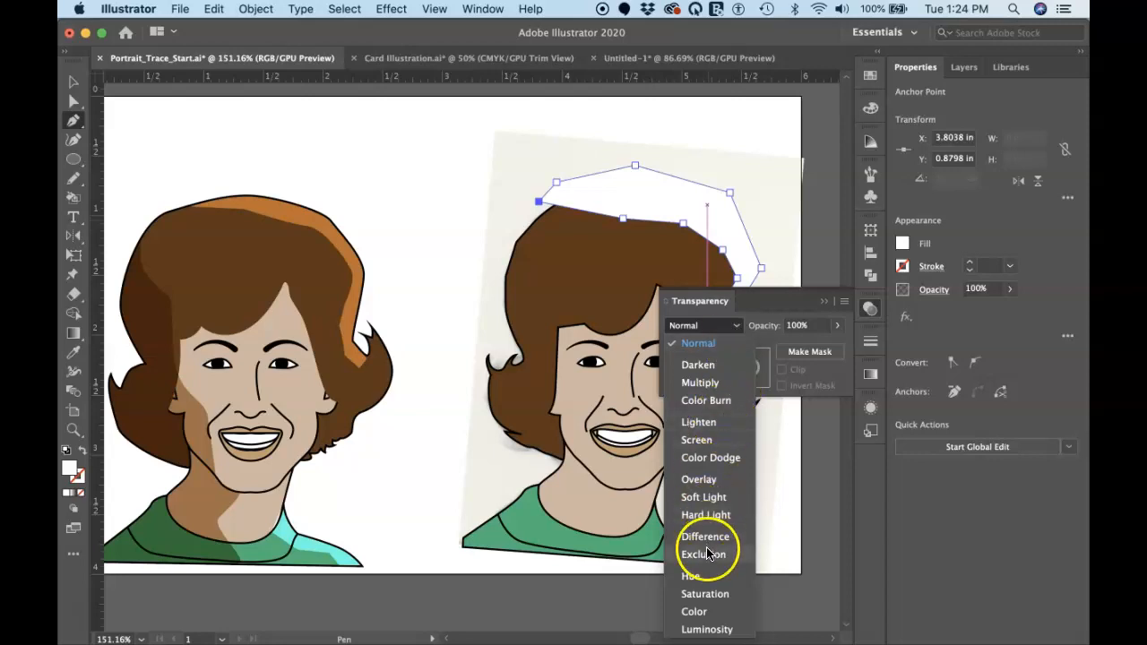
{"action": "left_click", "coordinate": [703, 481]}
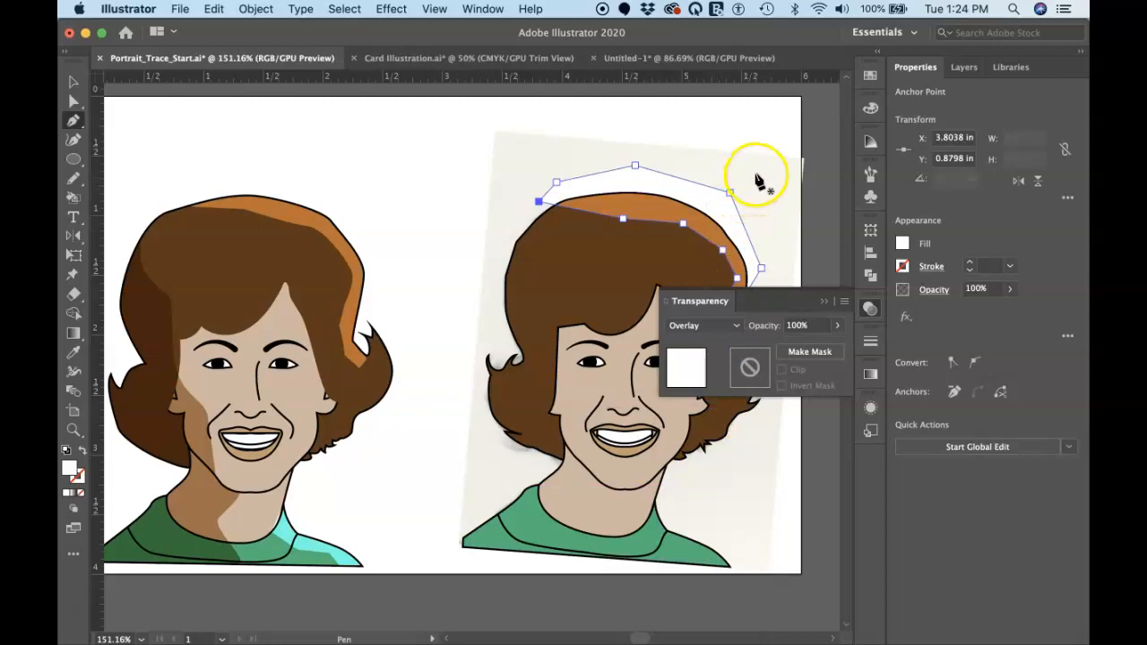
Select the highlight and outer hair shapes and cut away the highlight areas outside the hair outline with Shape Builder
{"action": "key", "text": "super"}
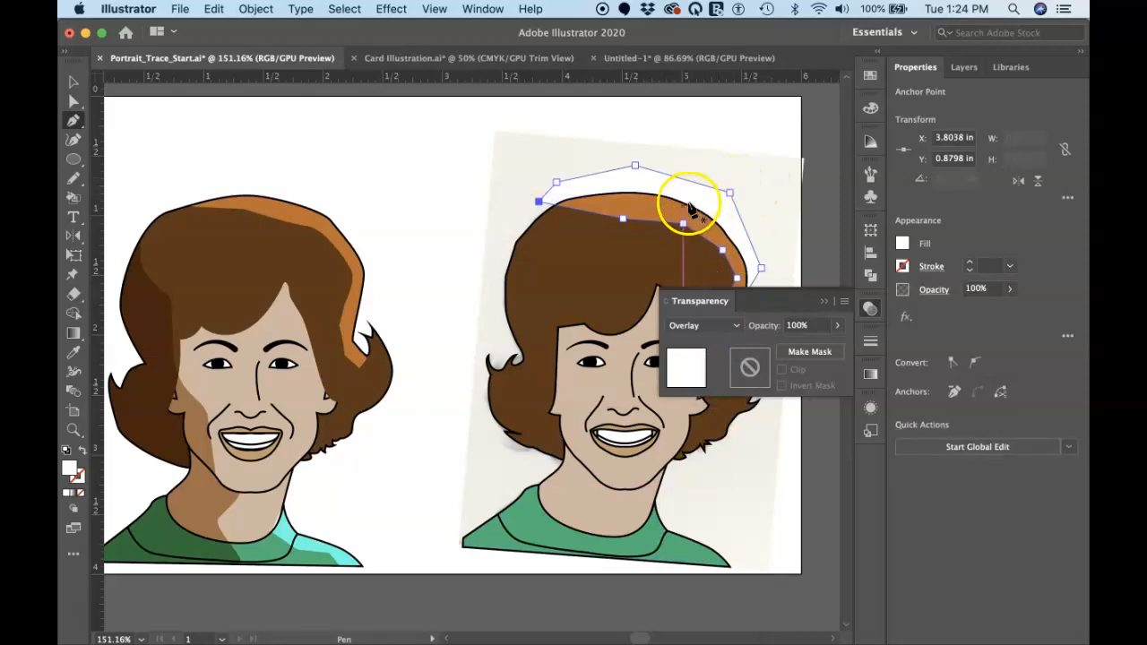
{"action": "key", "text": "v"}
{"action": "left_click", "coordinate": [623, 244]}
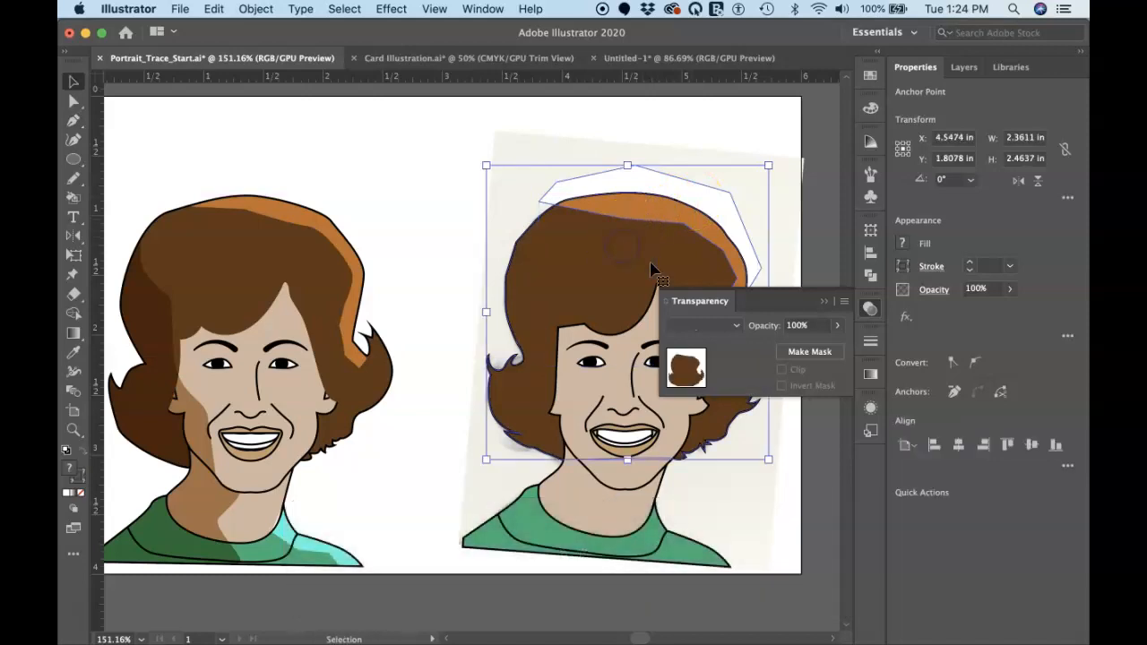
{"action": "left_click", "coordinate": [825, 301]}
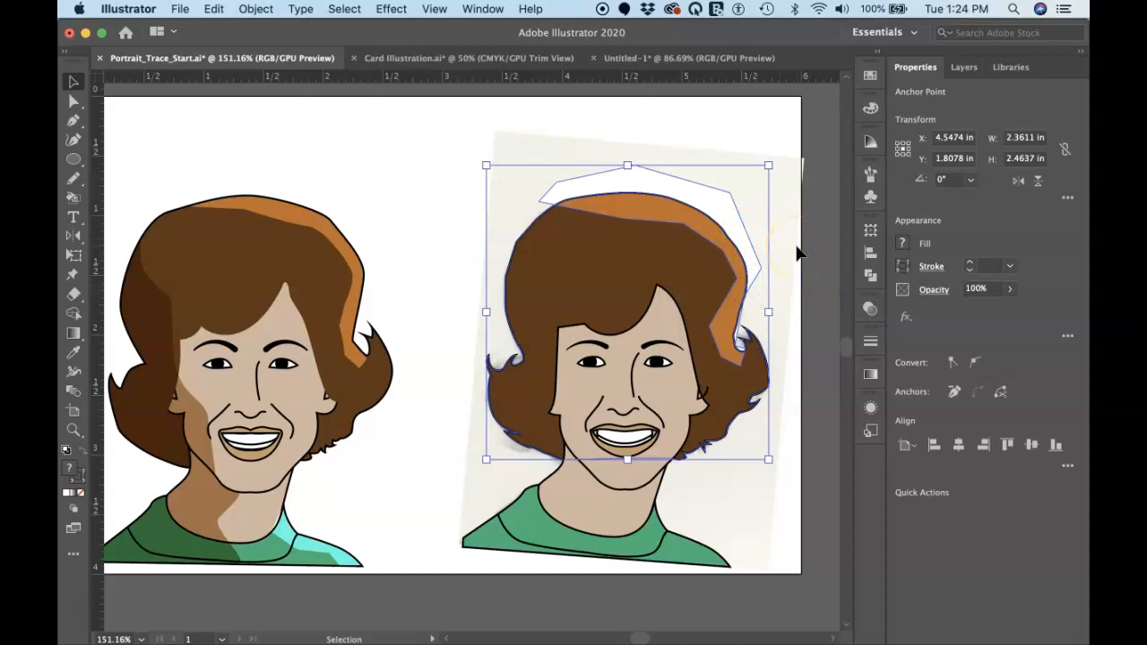
{"action": "key", "text": "shift+m"}
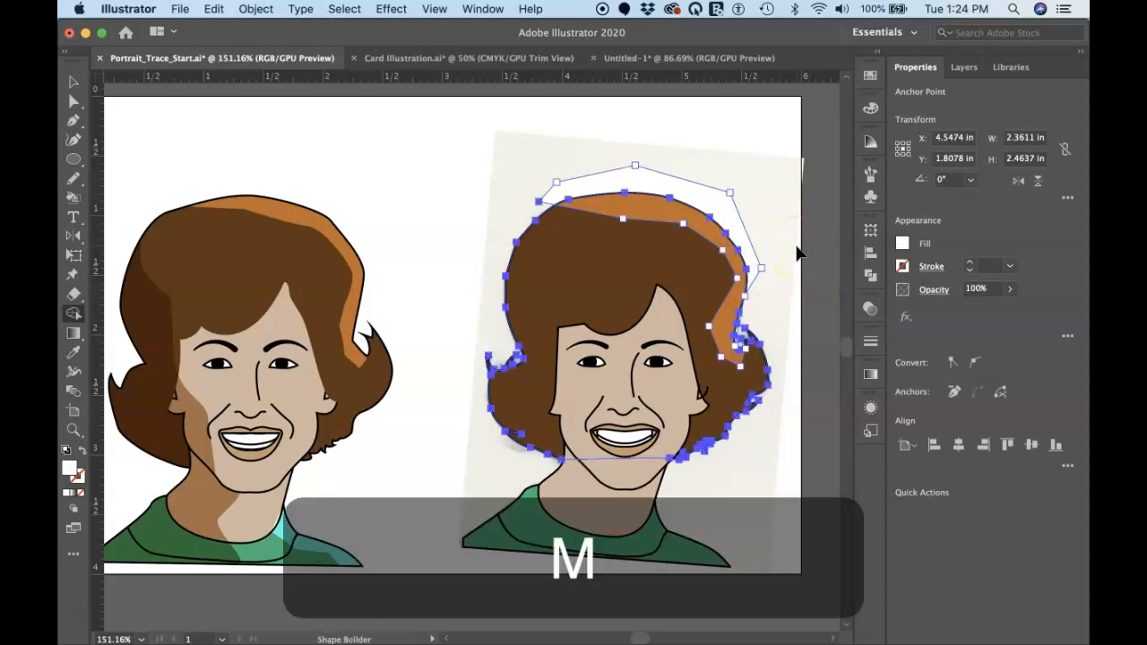
{"action": "left_click", "coordinate": [722, 180], "text": "alt"}
{"action": "left_click_drag", "start_coordinate": [756, 299], "coordinate": [742, 345]}
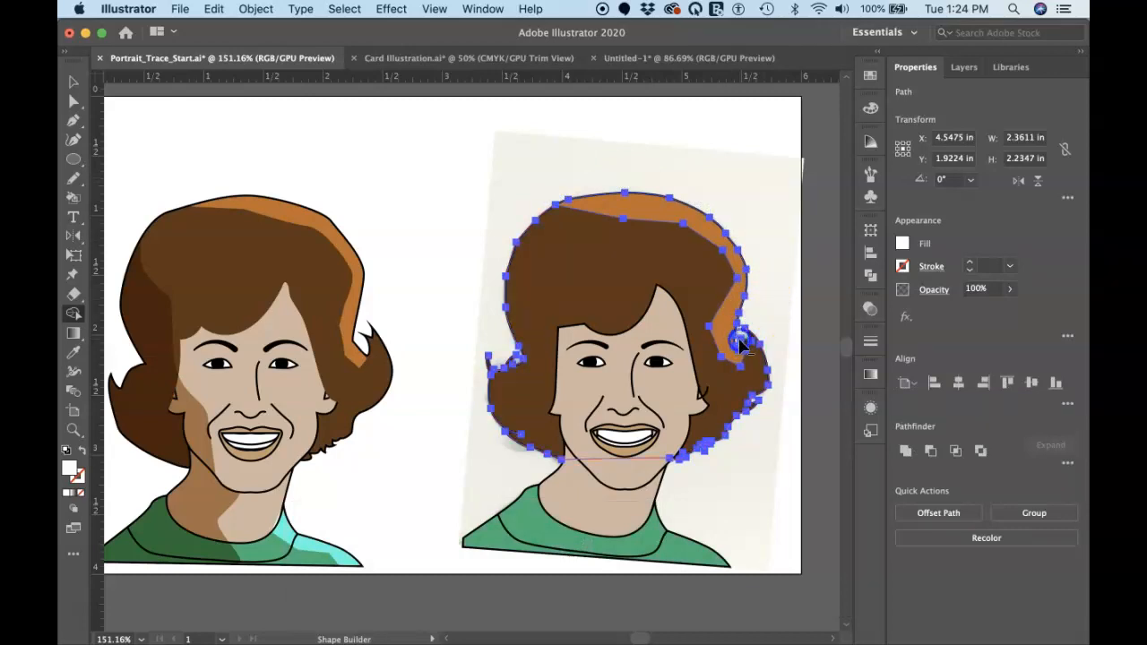
{"action": "left_click", "coordinate": [786, 266], "text": "super"}
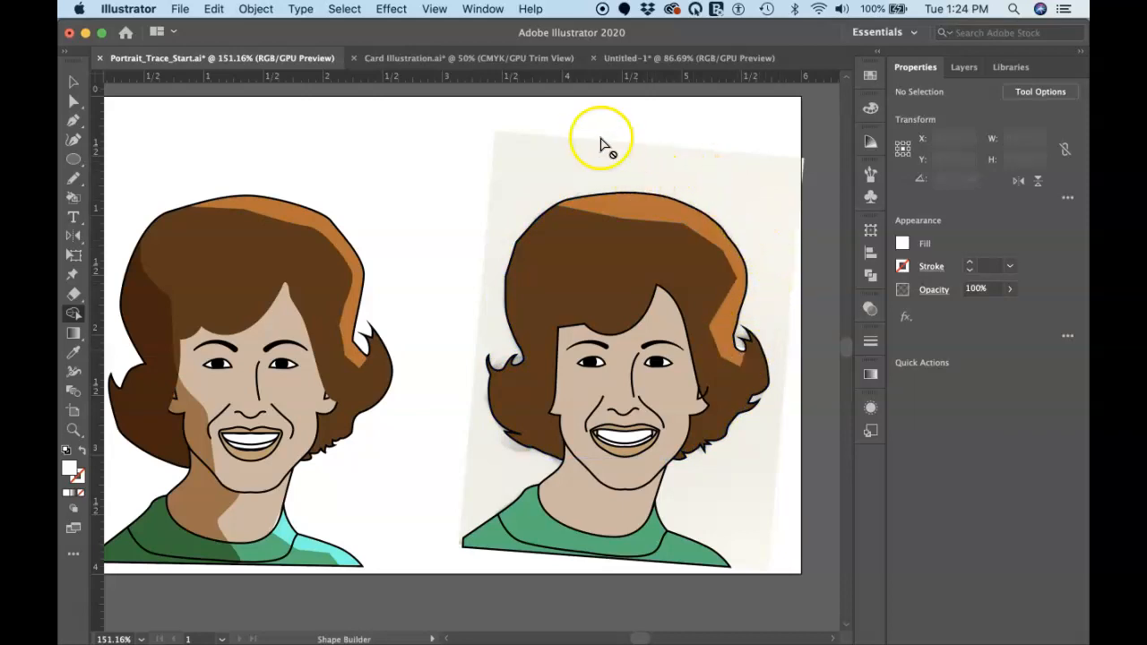
{"action": "key", "text": "v"}
{"action": "left_click", "coordinate": [620, 215]}
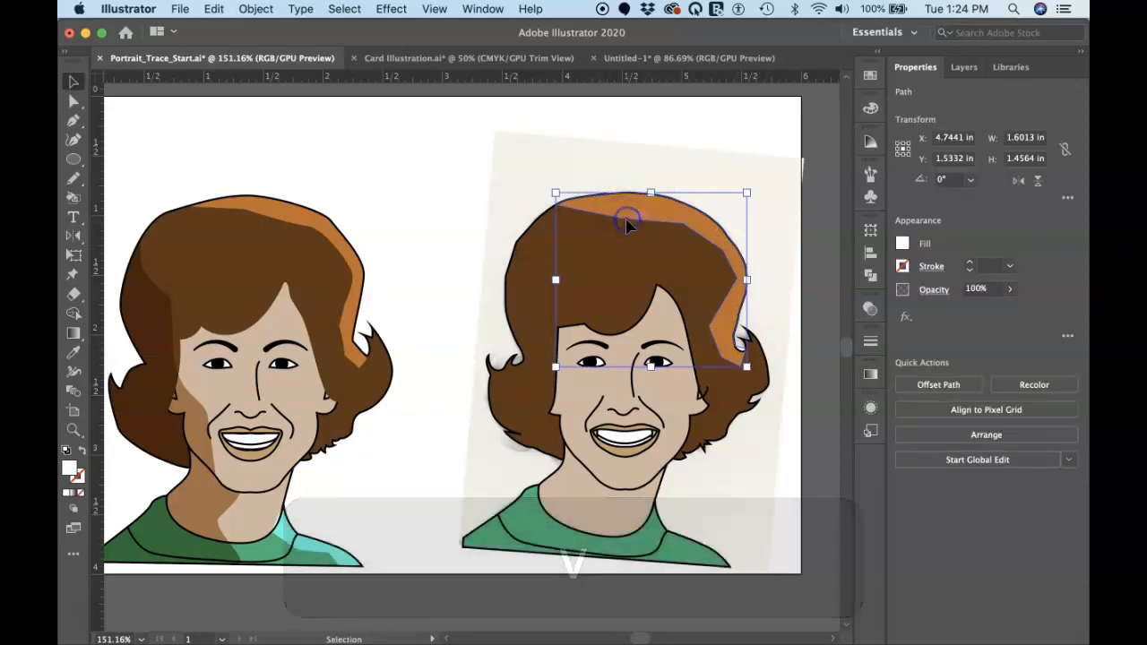
{"action": "left_click", "coordinate": [479, 238]}
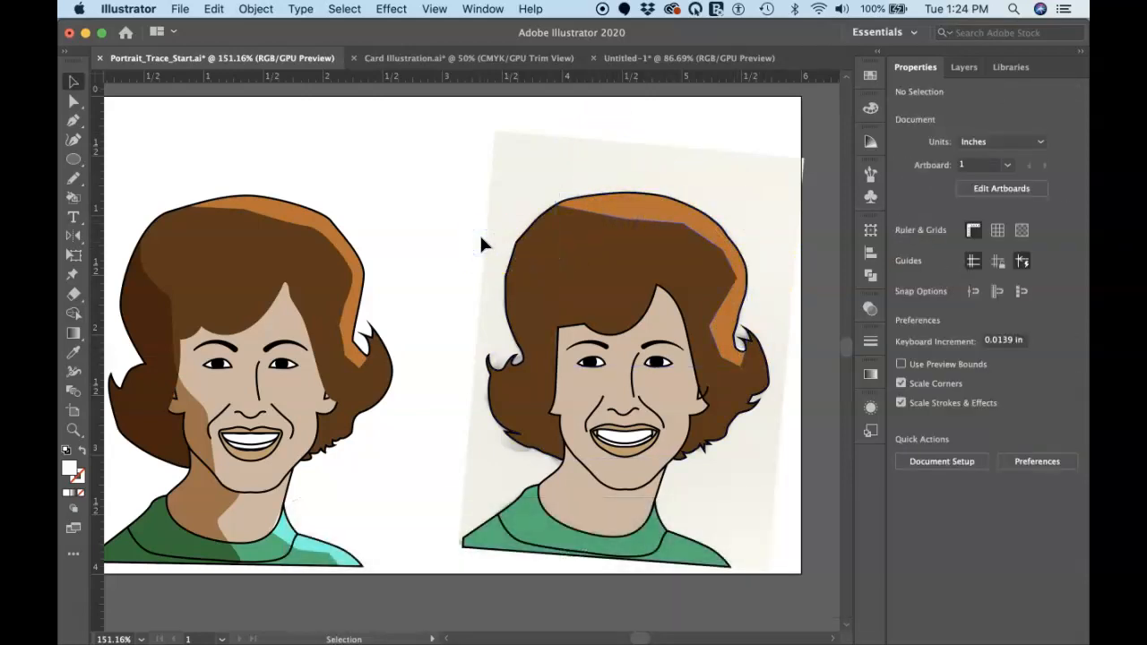
With the Pen tool, draw a shadow's inner edge from the upper hair down the face, jaw and neck, then under the shirt to its outer corner
{"action": "key", "text": "p"}
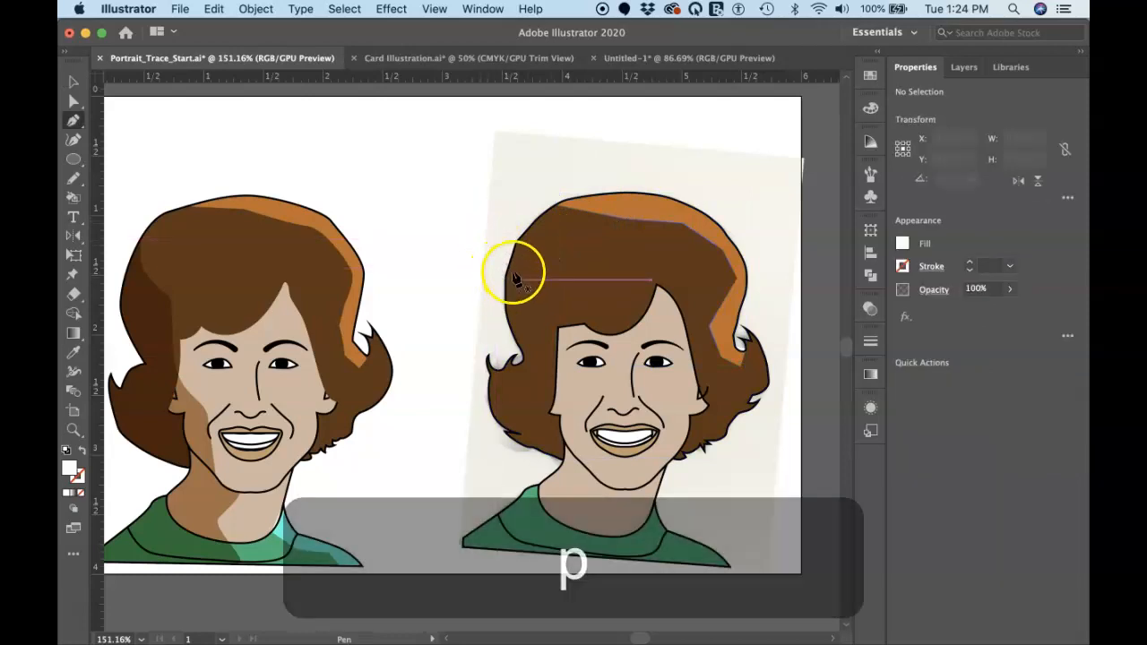
{"action": "left_click", "coordinate": [509, 232]}
{"action": "left_click_drag", "start_coordinate": [532, 297], "coordinate": [587, 478]}
{"action": "left_click_drag", "start_coordinate": [582, 470], "coordinate": [455, 532]}
{"action": "left_click", "coordinate": [449, 525]}
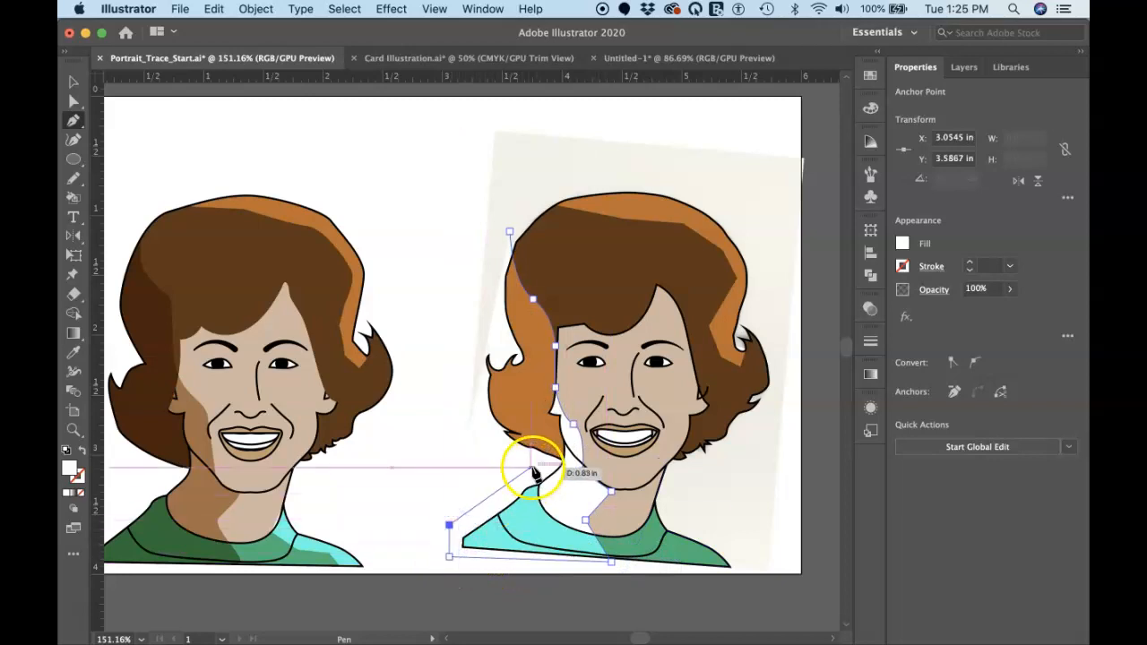
Close the shadow shape by running its outer edge loosely outside the shoulder, neck and hair back to the starting point
{"action": "left_click", "coordinate": [529, 467]}
{"action": "left_click", "coordinate": [473, 428]}
{"action": "left_click", "coordinate": [462, 354]}
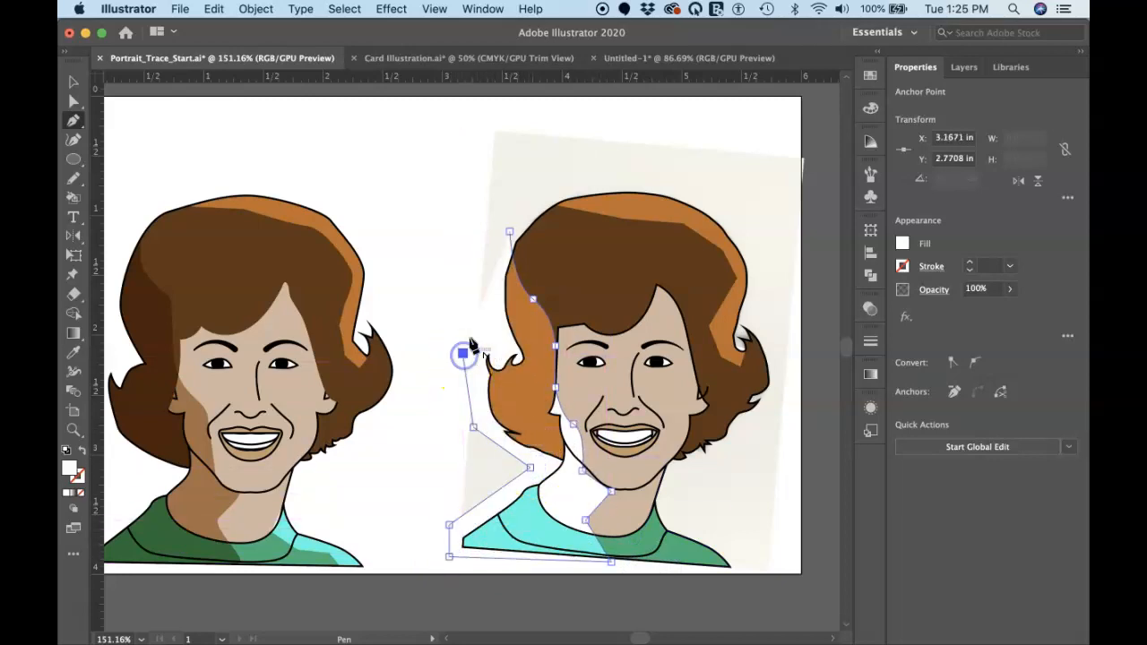
{"action": "left_click", "coordinate": [487, 331]}
{"action": "left_click", "coordinate": [486, 271]}
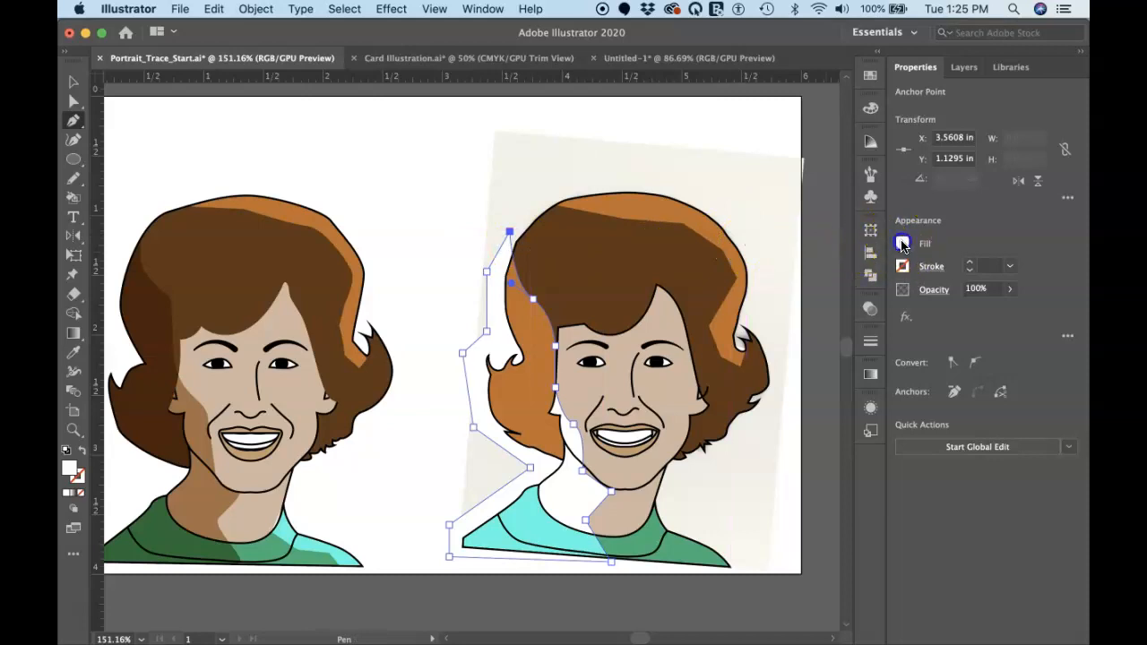
Fill the shadow shape with the tan swatch R=198 G=156 B=109
{"action": "left_click", "coordinate": [902, 245]}
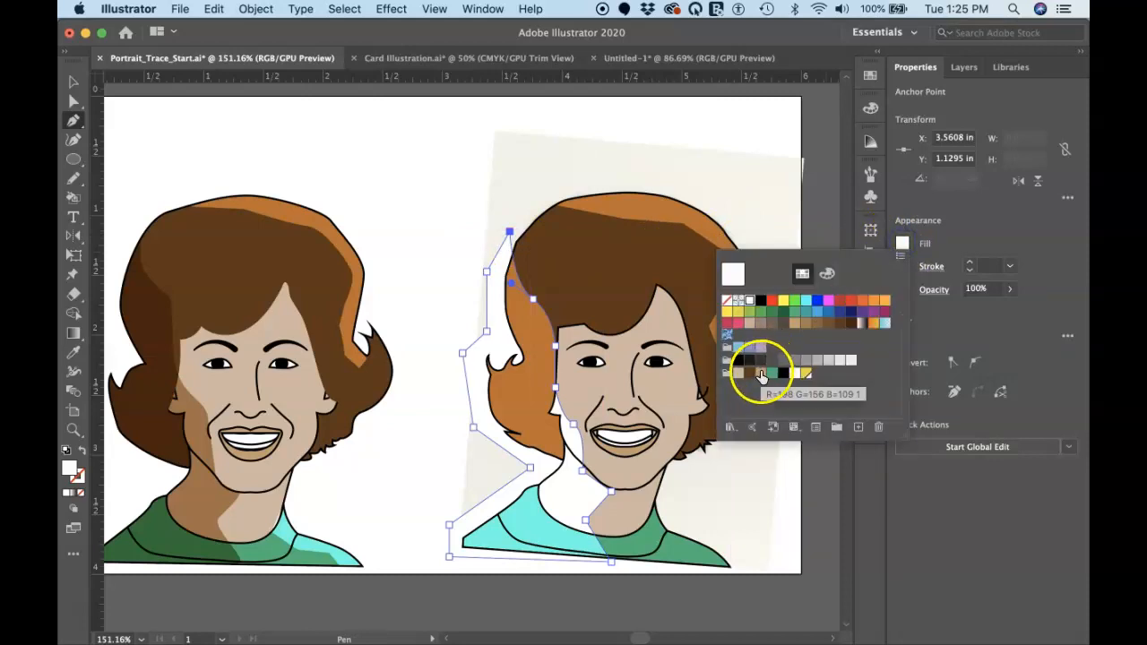
{"action": "left_click", "coordinate": [760, 373]}
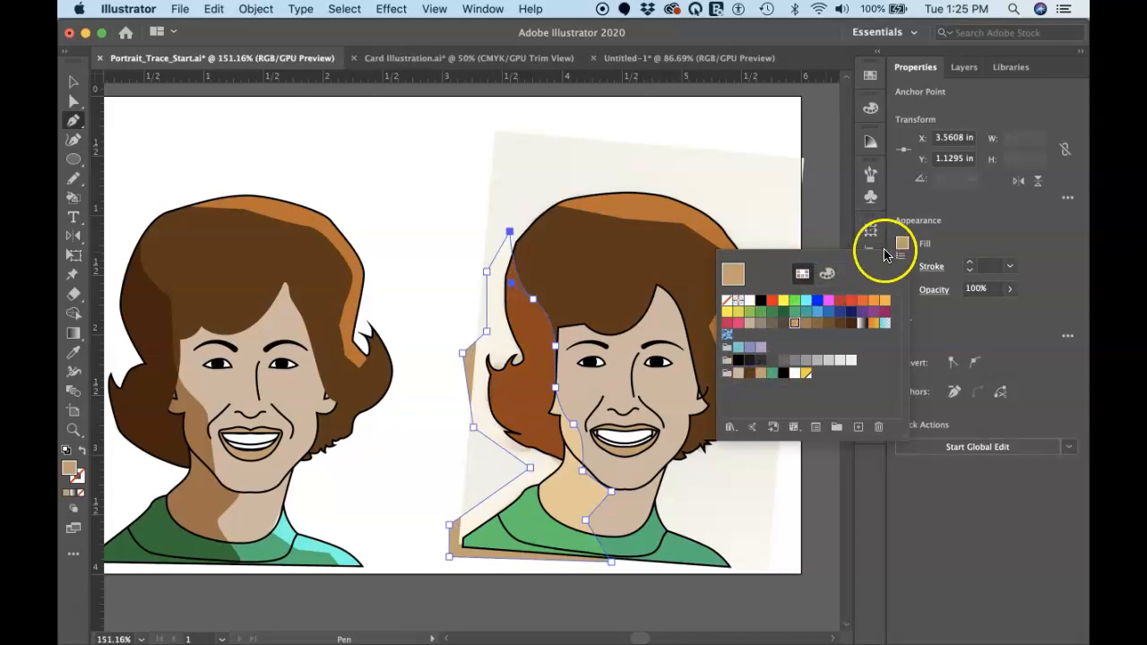
{"action": "left_click", "coordinate": [939, 234]}
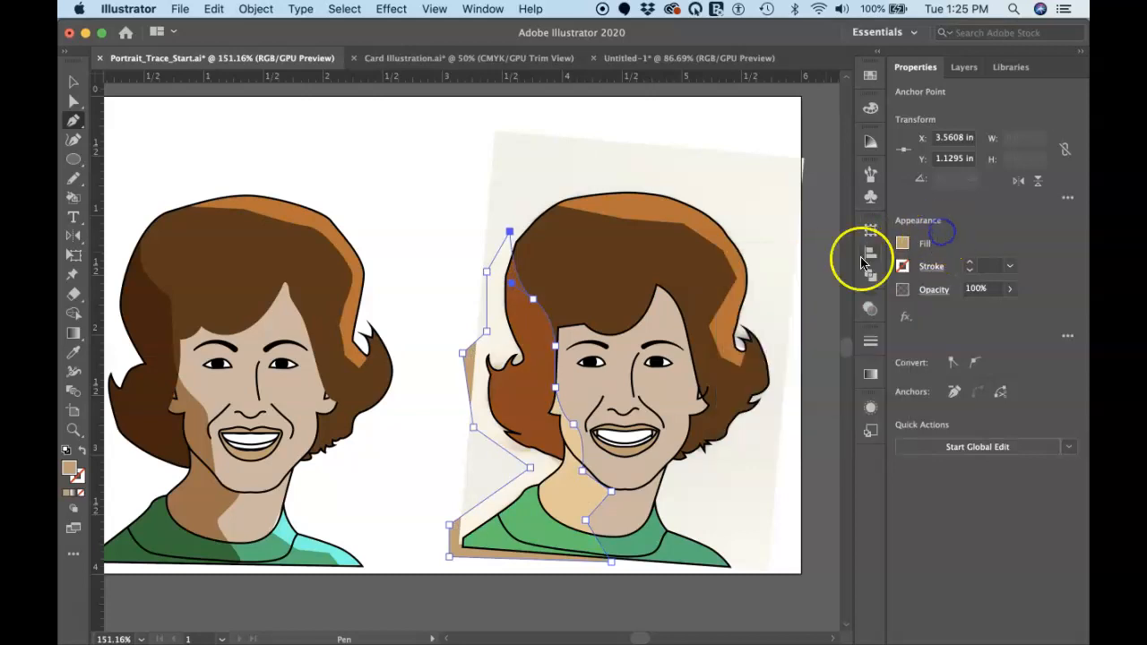
Set the shadow shape's blending mode to Multiply and deselect it
{"action": "left_click", "coordinate": [868, 309]}
{"action": "left_click", "coordinate": [736, 328]}
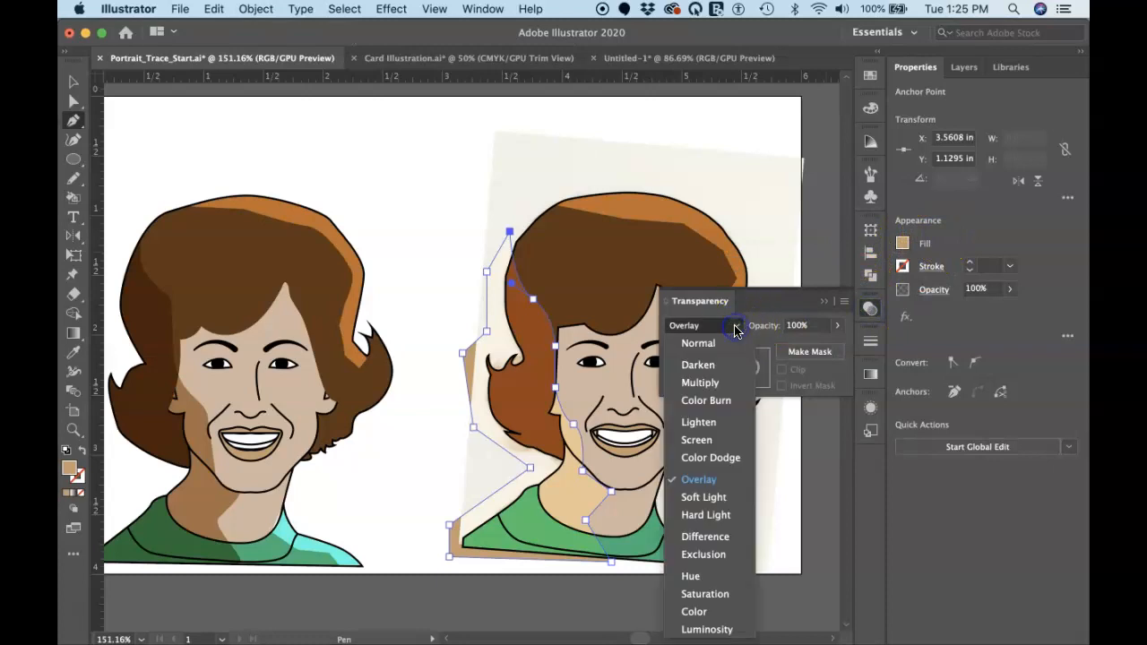
{"action": "left_click", "coordinate": [717, 381]}
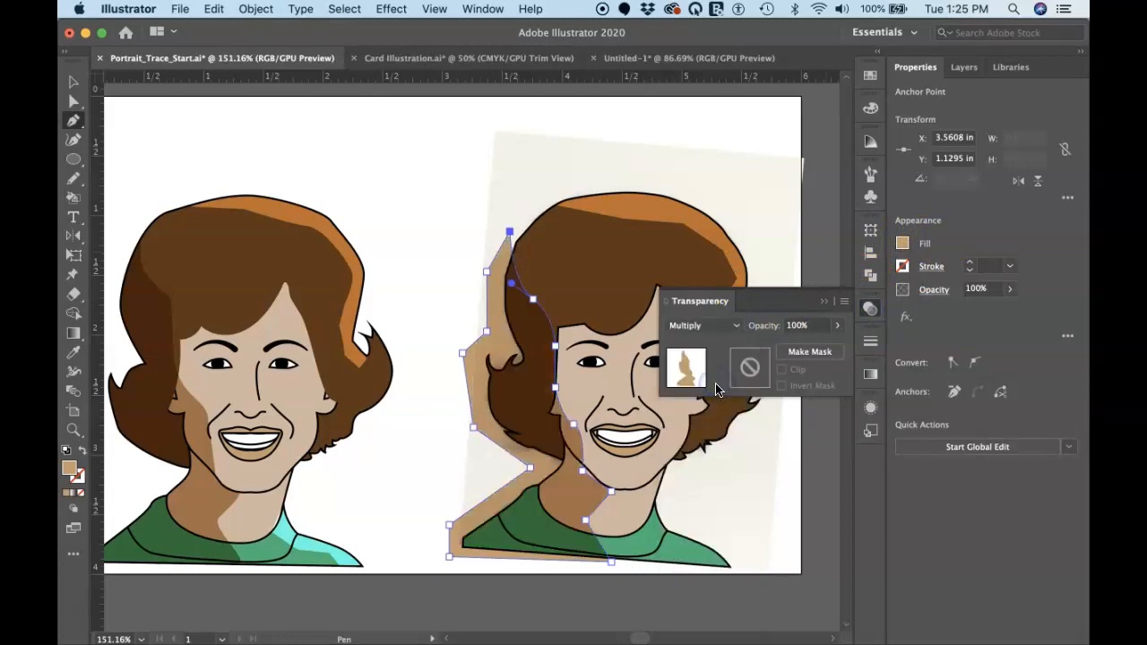
{"action": "left_click", "coordinate": [815, 268], "text": "super"}
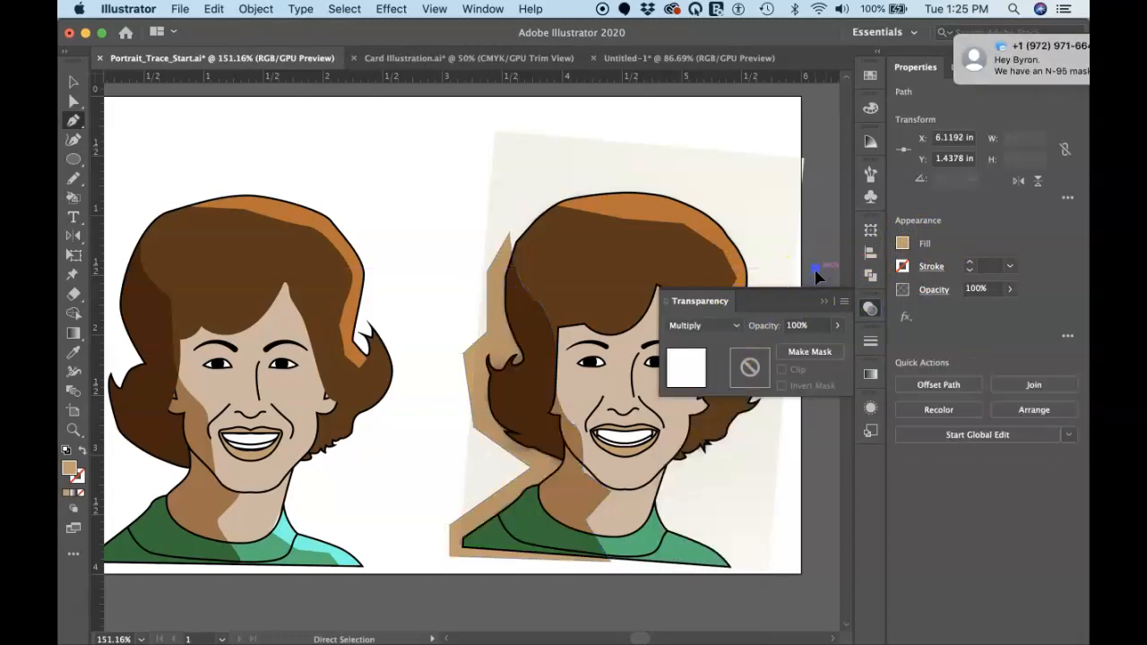
{"action": "key", "text": "super+z"}
{"action": "left_click", "coordinate": [814, 269], "text": "super"}
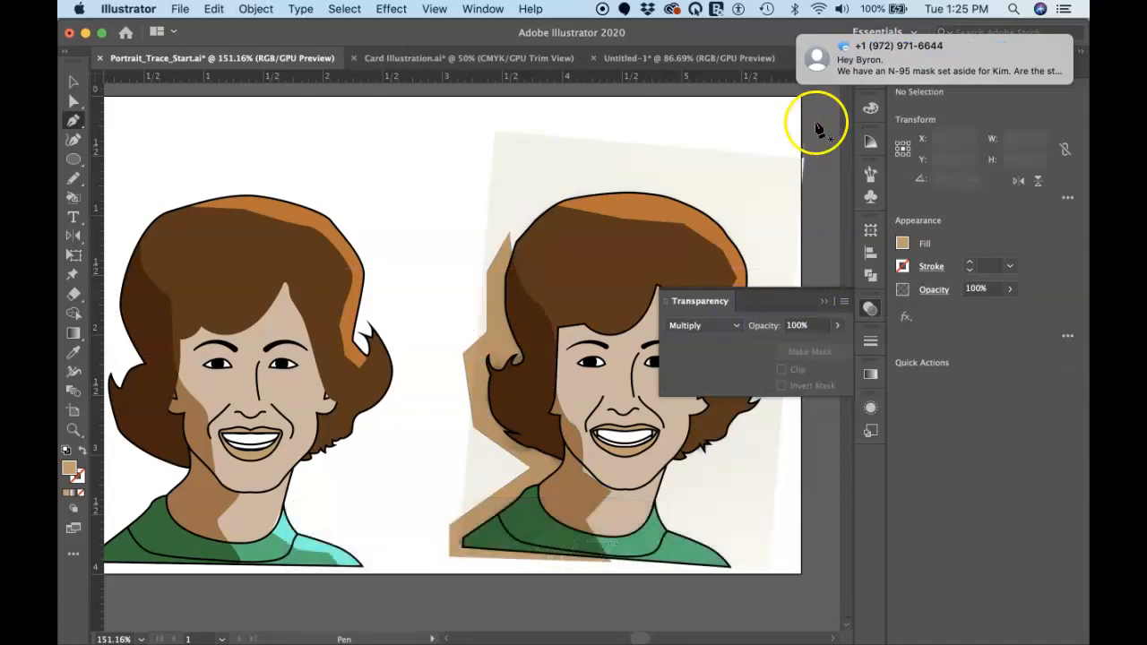
Select the shadow with the hair, face, neck and shirt shapes and cut away the shadow outside the figure with Shape Builder
{"action": "mouse_move", "coordinate": [806, 67]}
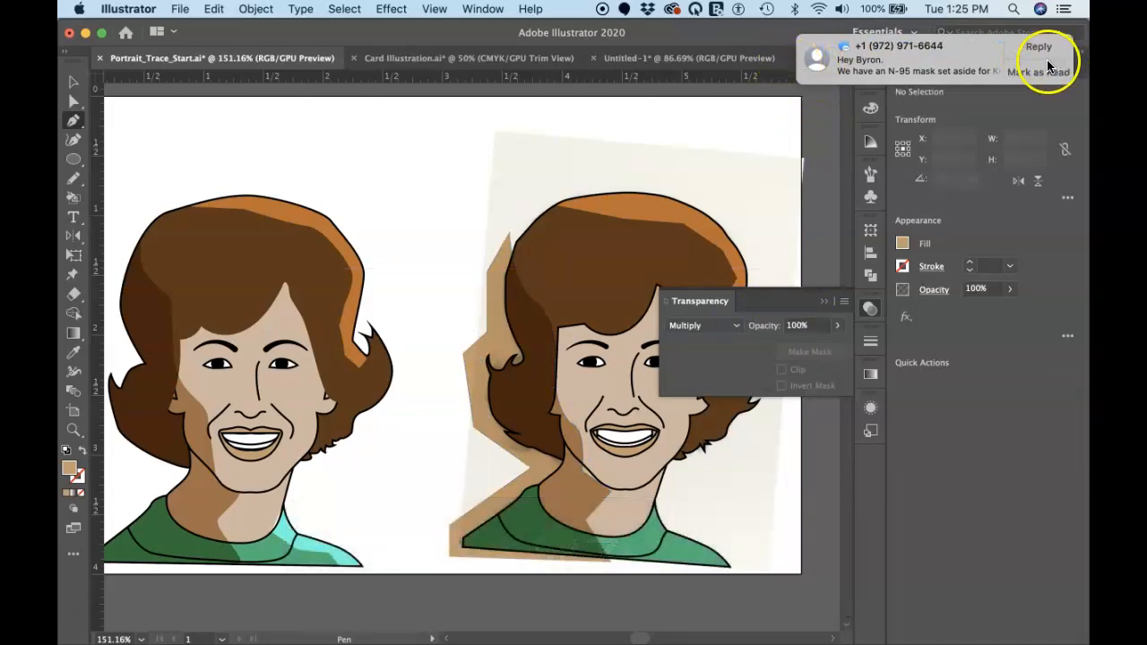
{"action": "left_click", "coordinate": [496, 305], "text": "super"}
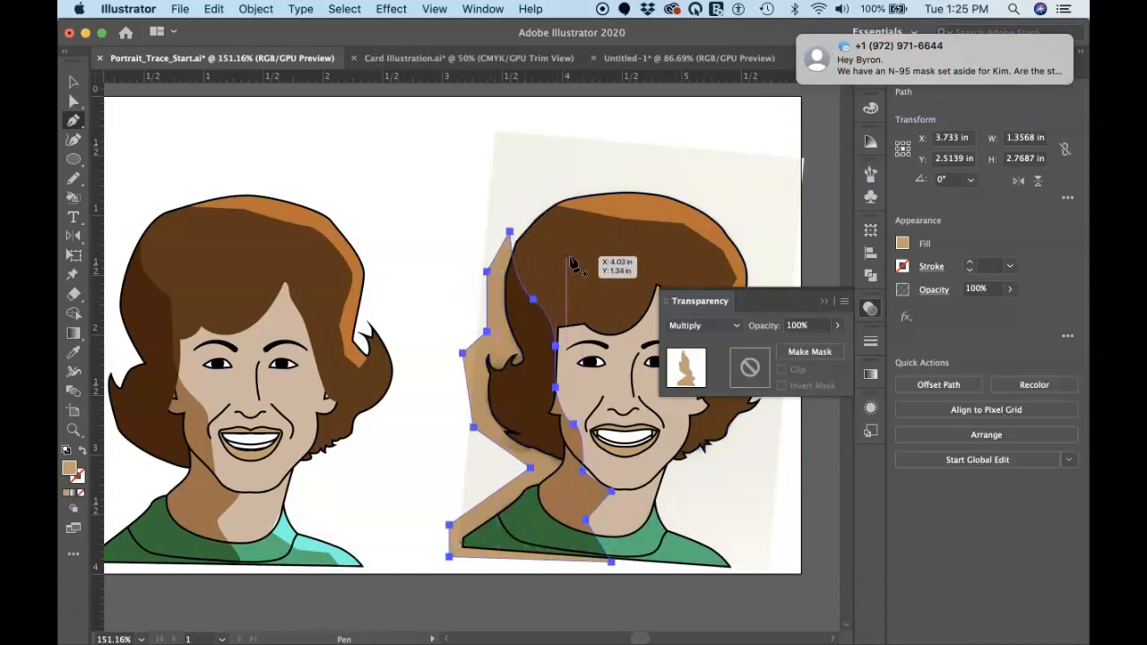
{"action": "key", "text": "v"}
{"action": "left_click", "coordinate": [570, 260], "text": "shift"}
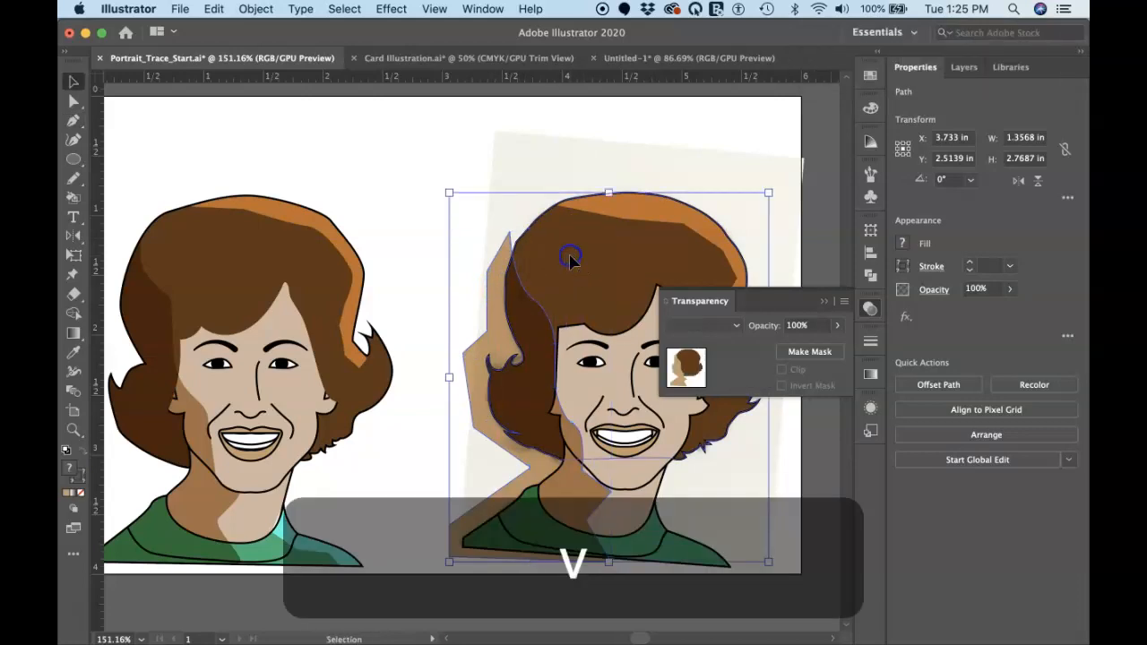
{"action": "left_click", "coordinate": [432, 188]}
{"action": "left_click_drag", "start_coordinate": [592, 391], "coordinate": [622, 567]}
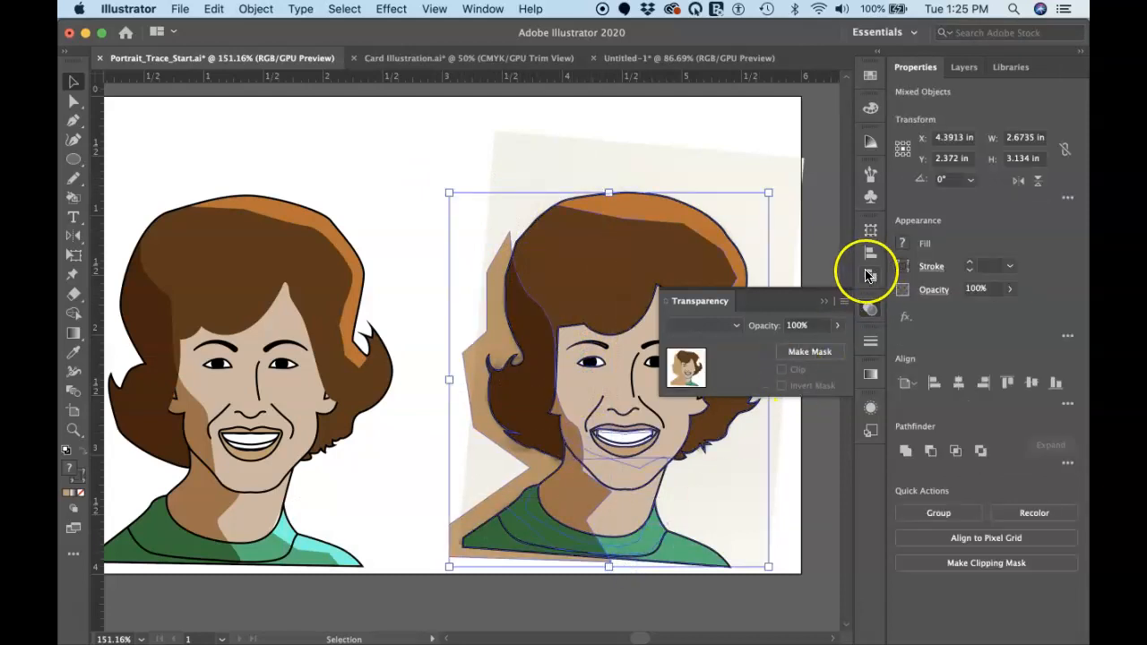
{"action": "left_click", "coordinate": [823, 302]}
{"action": "left_click", "coordinate": [612, 327]}
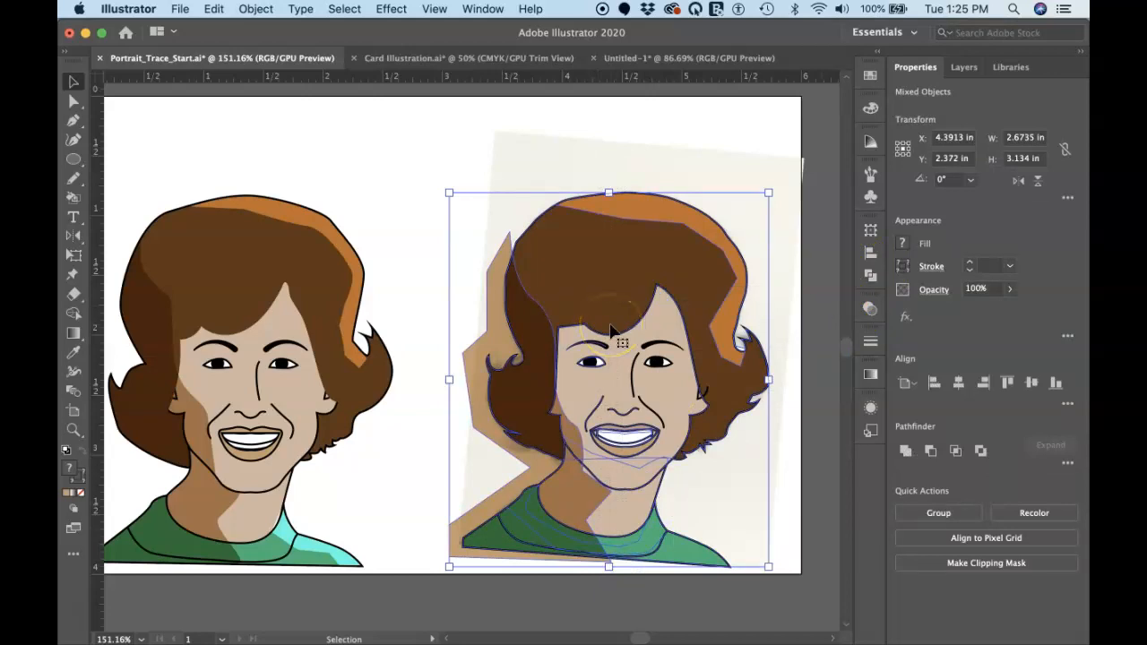
{"action": "key", "text": "shift+m"}
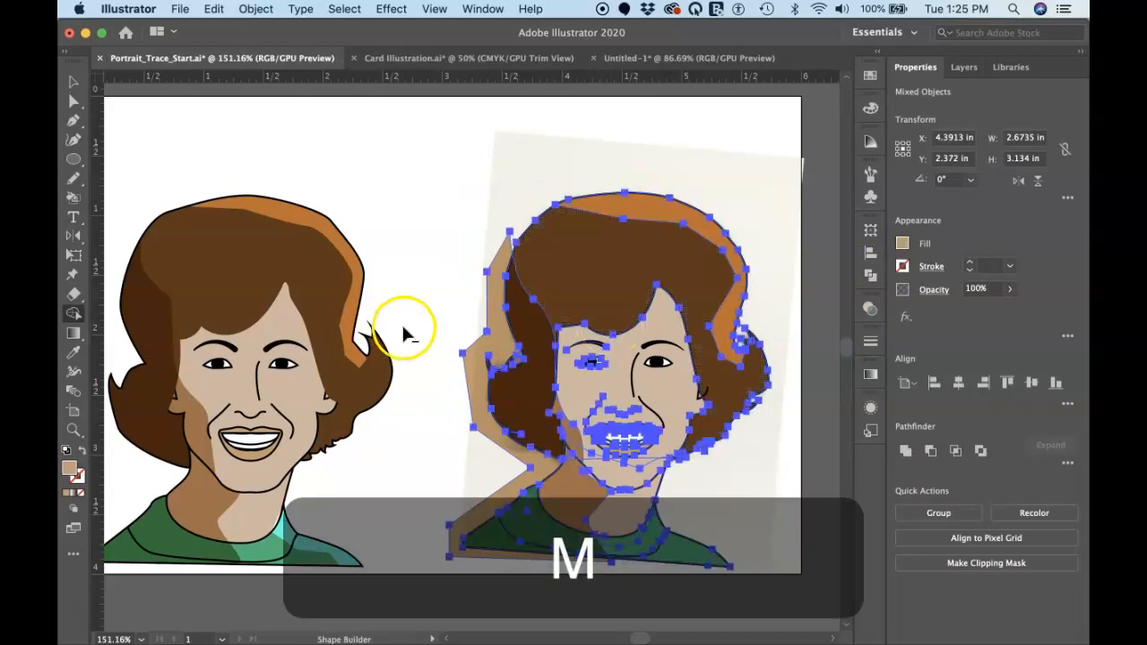
{"action": "left_click", "coordinate": [493, 322], "text": "alt"}
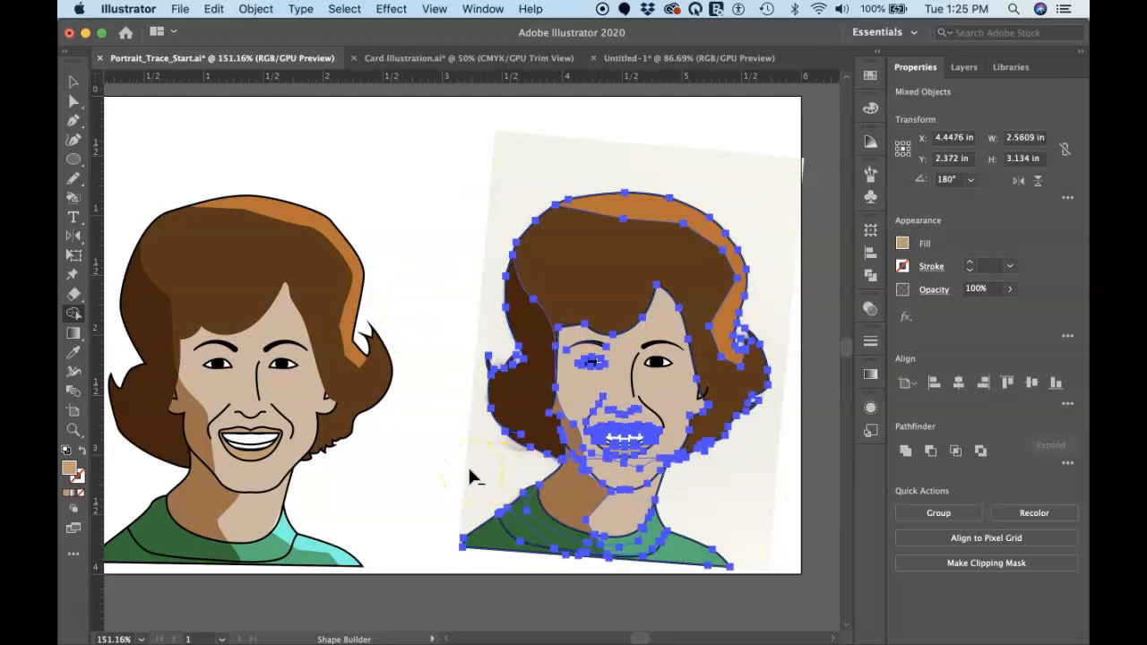
{"action": "left_click", "coordinate": [455, 414], "text": "super"}
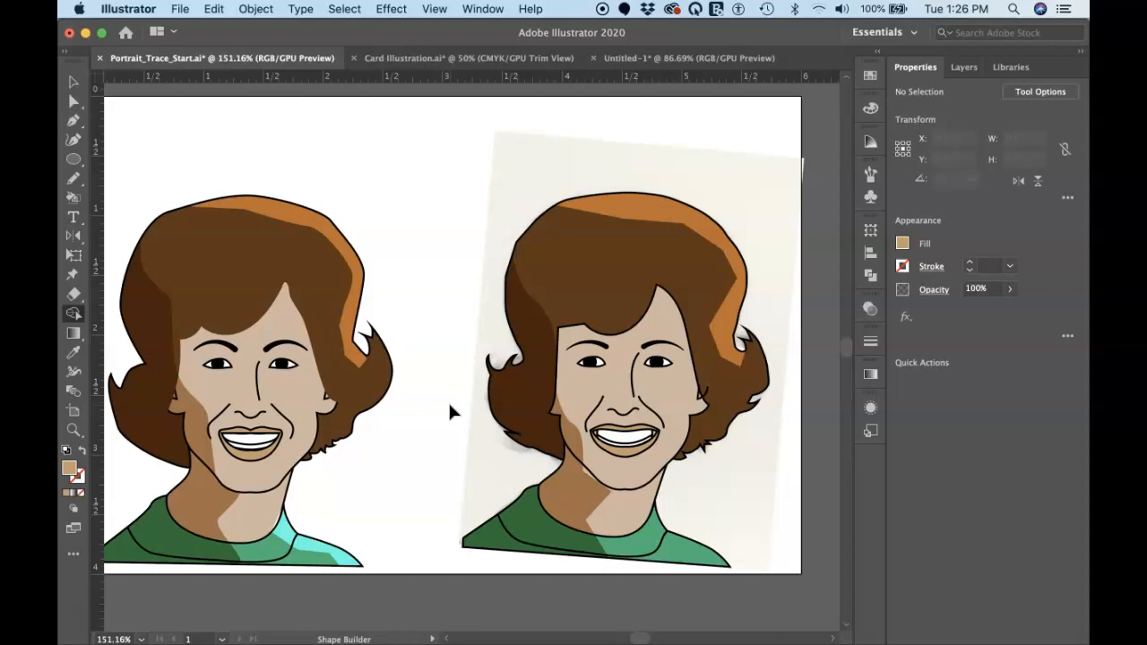
Hide Layer 3 so the traced photo no longer shows behind the finished portrait
{"action": "left_click", "coordinate": [963, 68]}
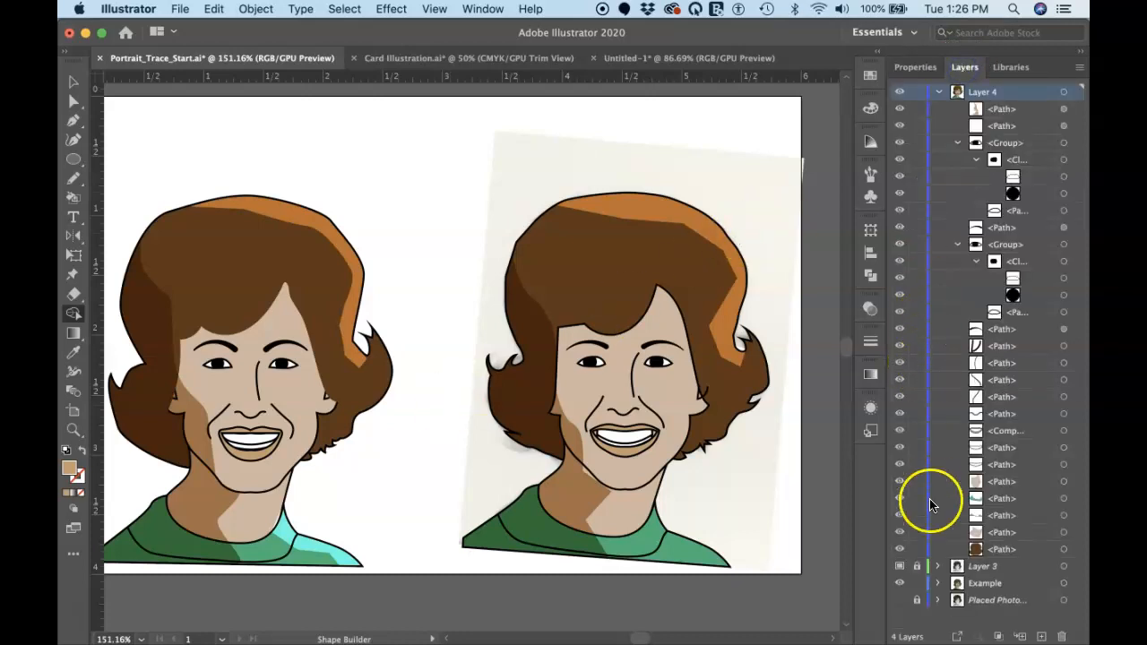
{"action": "left_click", "coordinate": [900, 567]}
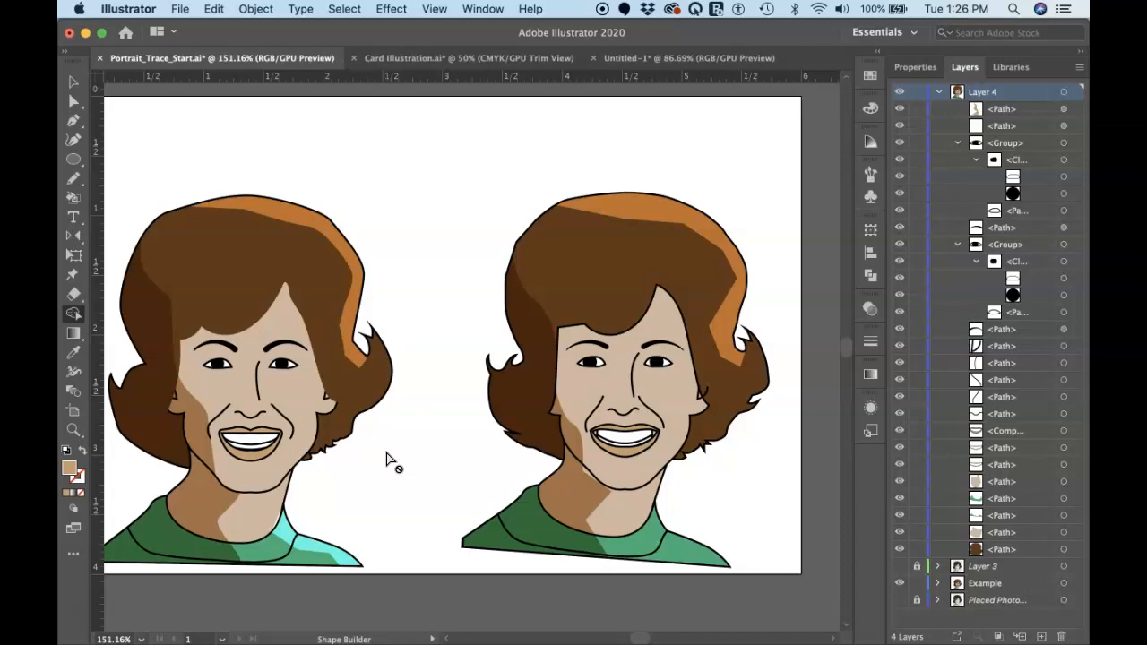
{"action": "left_click", "coordinate": [360, 470]}
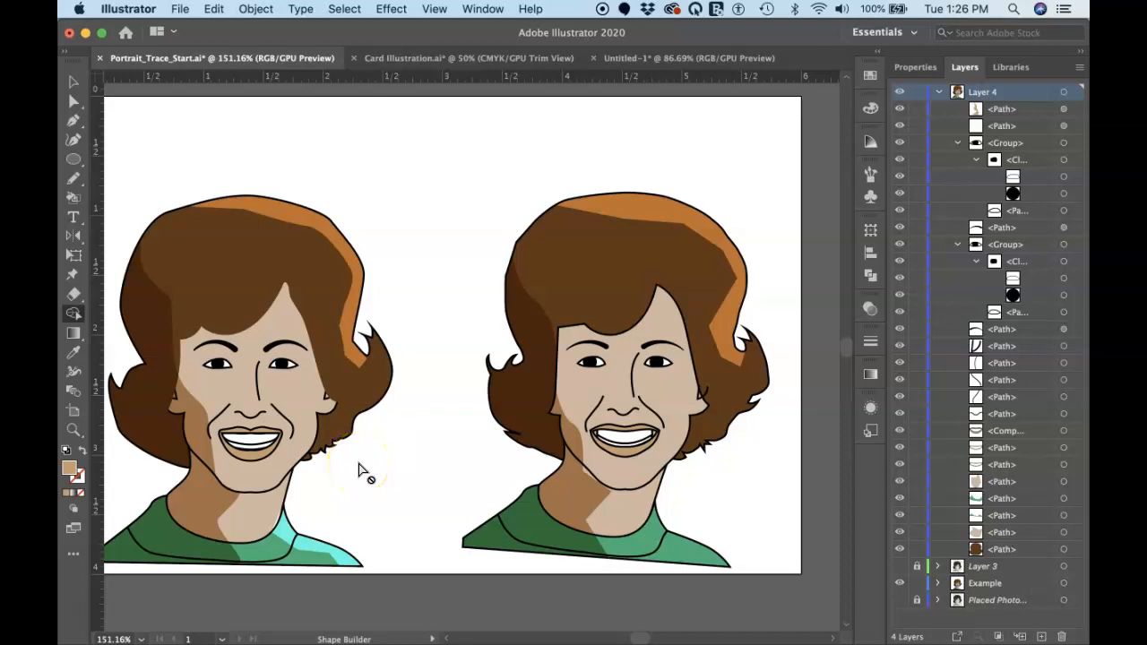